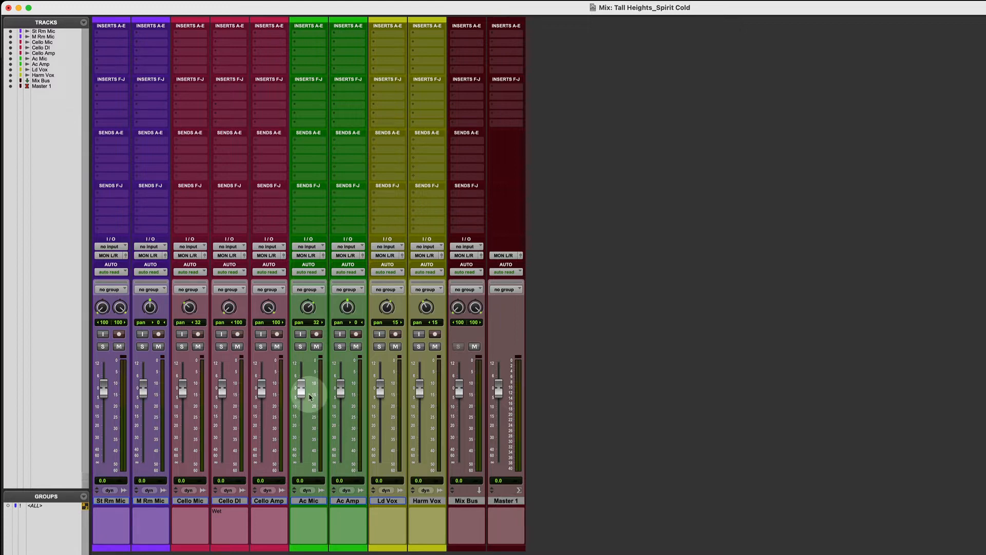
Open the I/O Setup, examine the full bus list and its output mappings, and close it without changes
{"action": "left_click", "coordinate": [306, 3]}
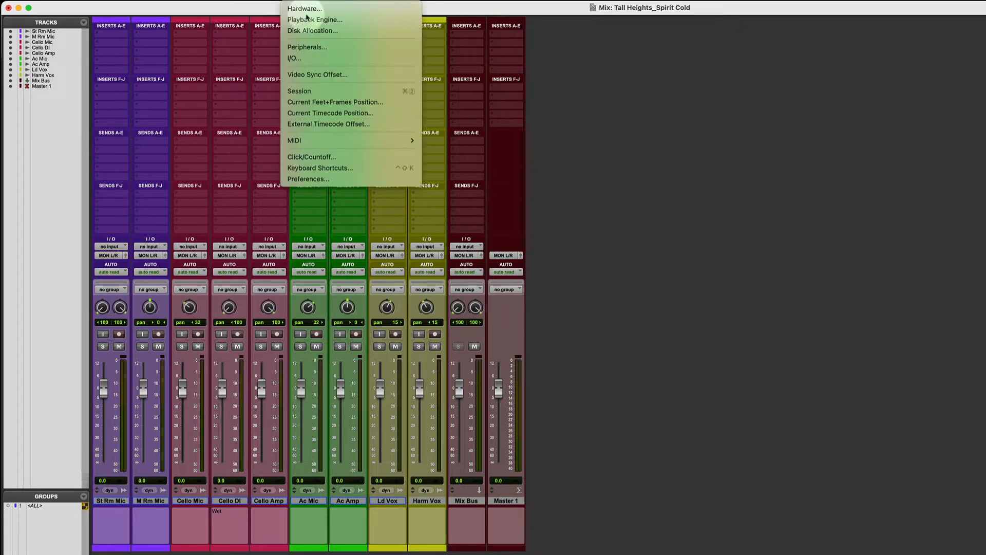
{"action": "left_click", "coordinate": [311, 59]}
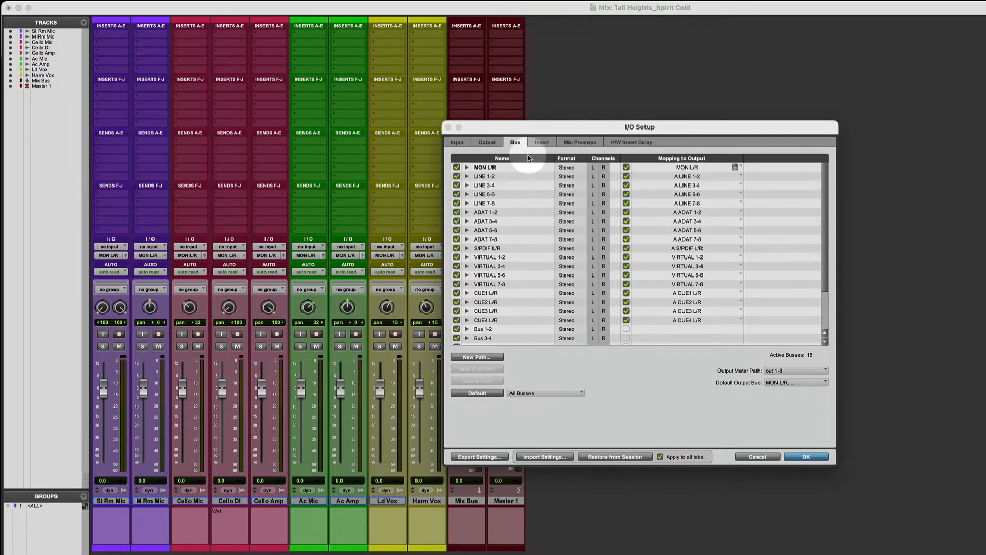
{"action": "scroll", "coordinate": [526, 268], "scroll_direction": "down", "scroll_amount": 3}
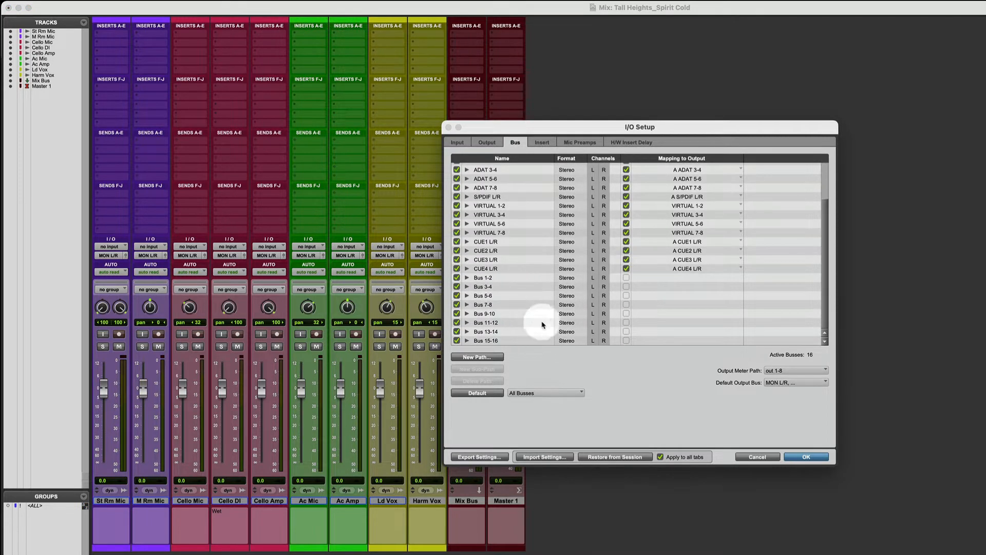
{"action": "scroll", "coordinate": [519, 314], "scroll_direction": "up", "scroll_amount": 3}
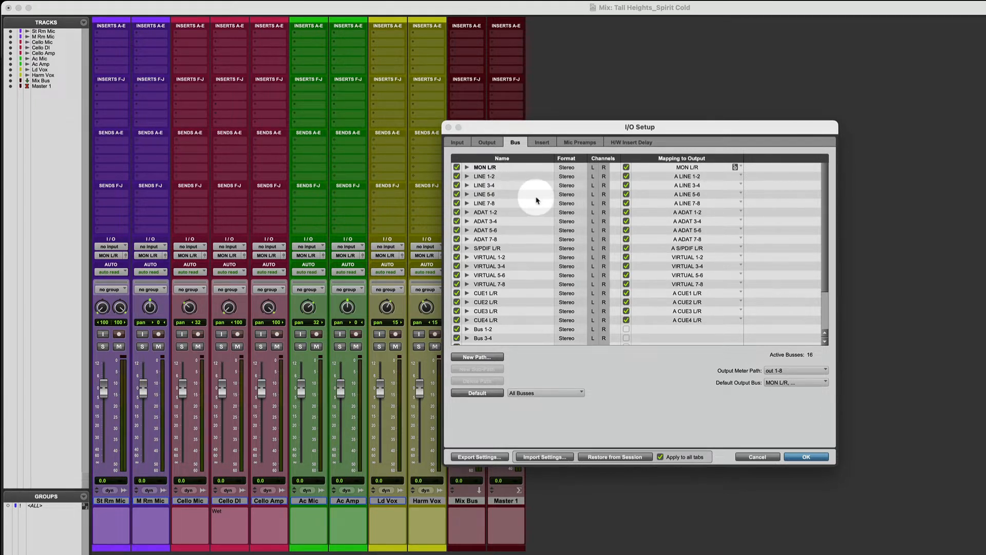
{"action": "left_click", "coordinate": [758, 457]}
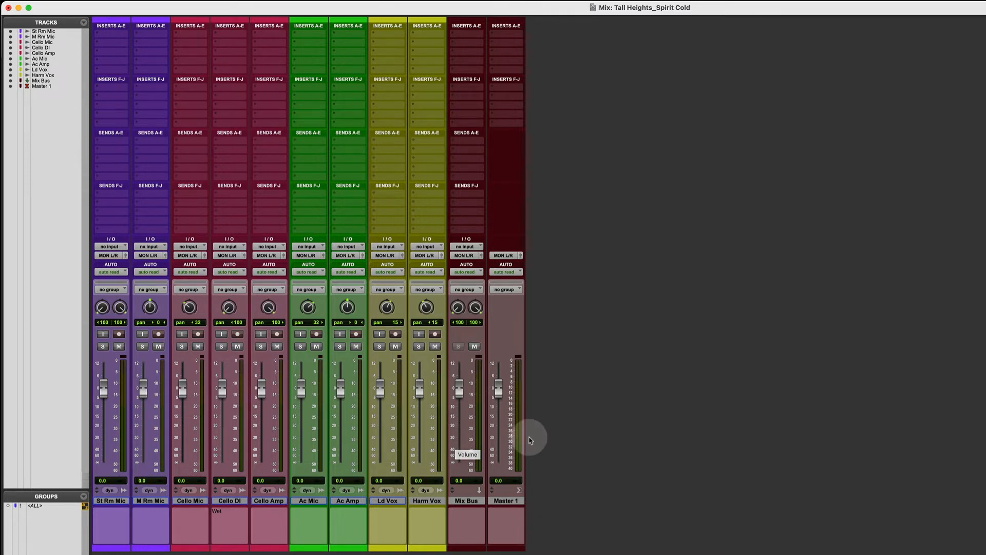
Place the playback start at bar 20 on the Ld Vox track and play the session to check the Master 1 meter in the mixer
{"action": "key", "text": "super+equal"}
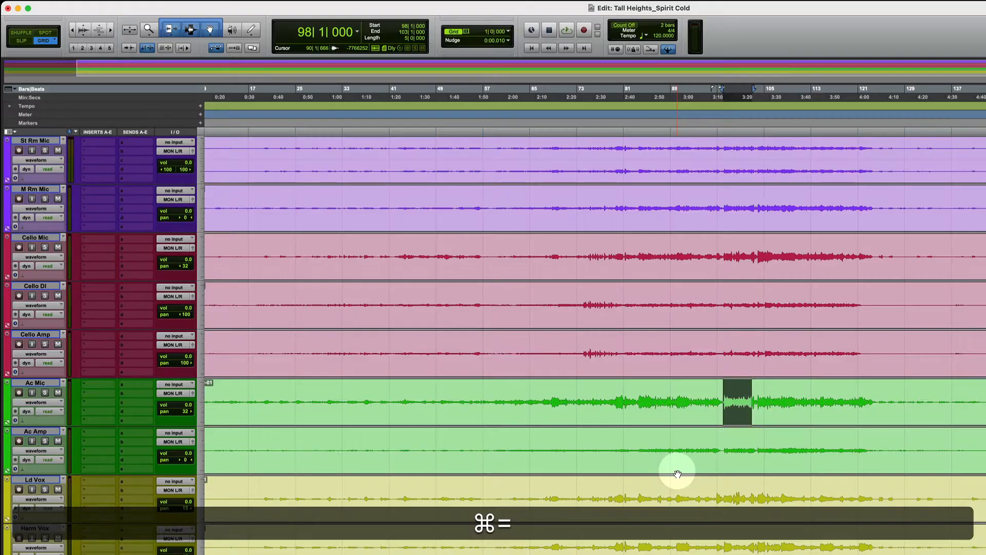
{"action": "left_click", "coordinate": [267, 494]}
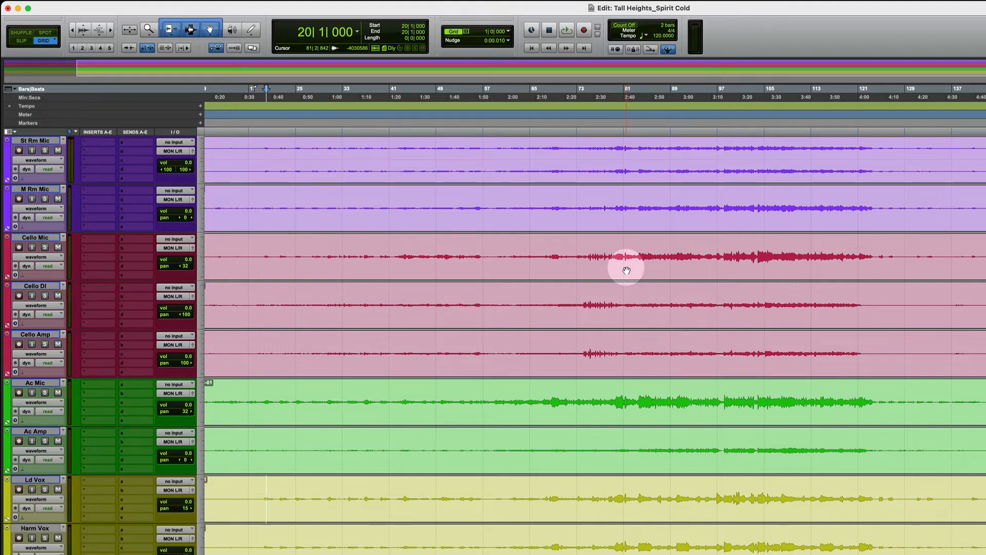
{"action": "key", "text": "super+equal"}
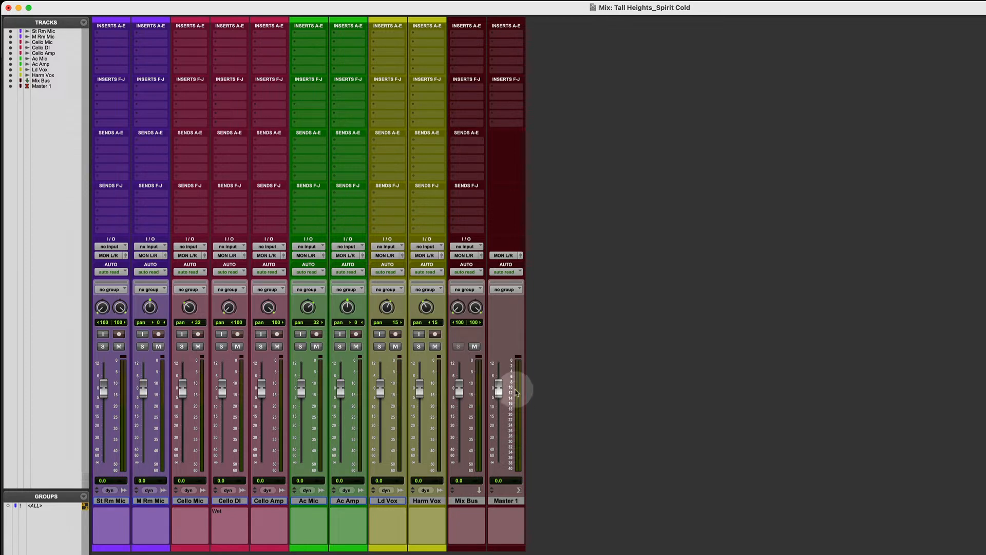
{"action": "key", "text": "space"}
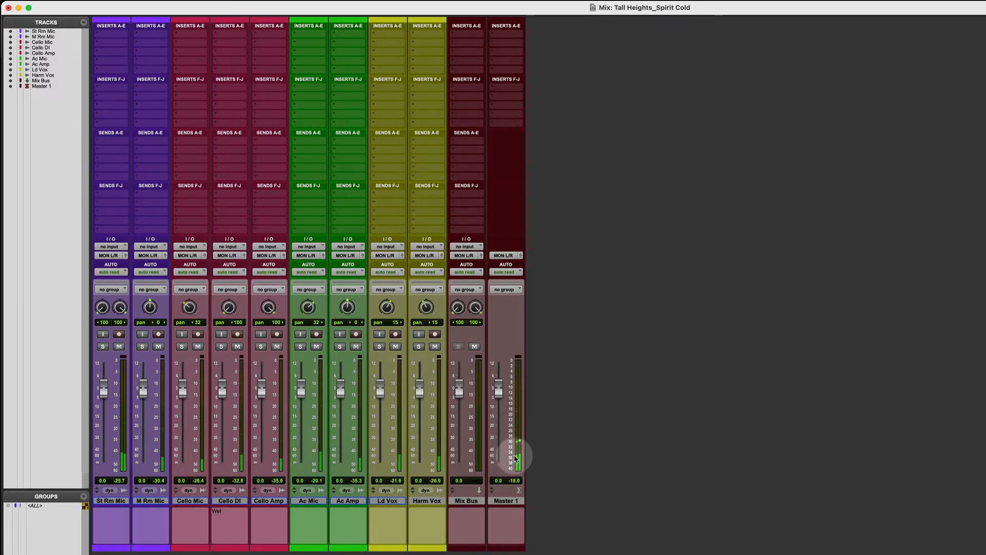
{"action": "key", "text": "space"}
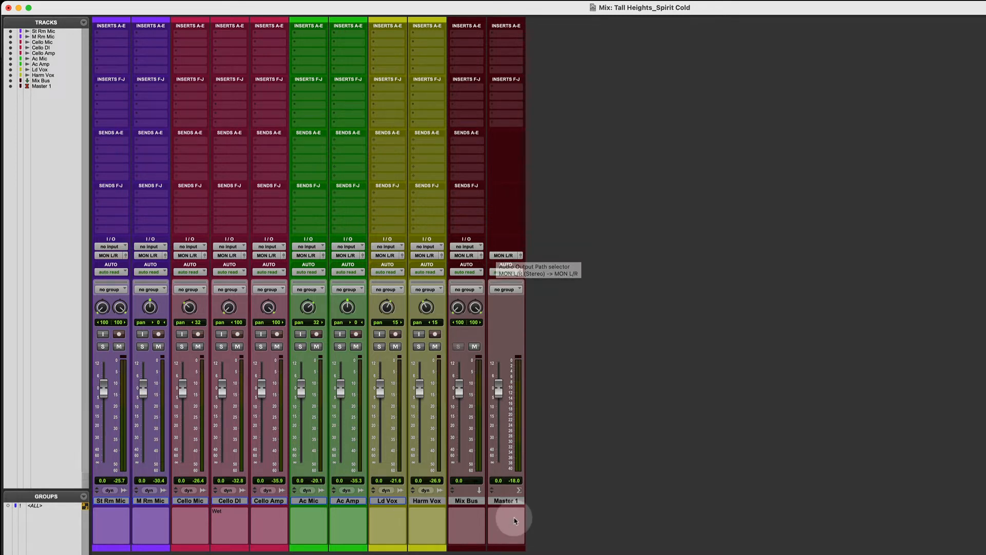
Delete the Master 1 track and play the session briefly without it
{"action": "right_click", "coordinate": [506, 502]}
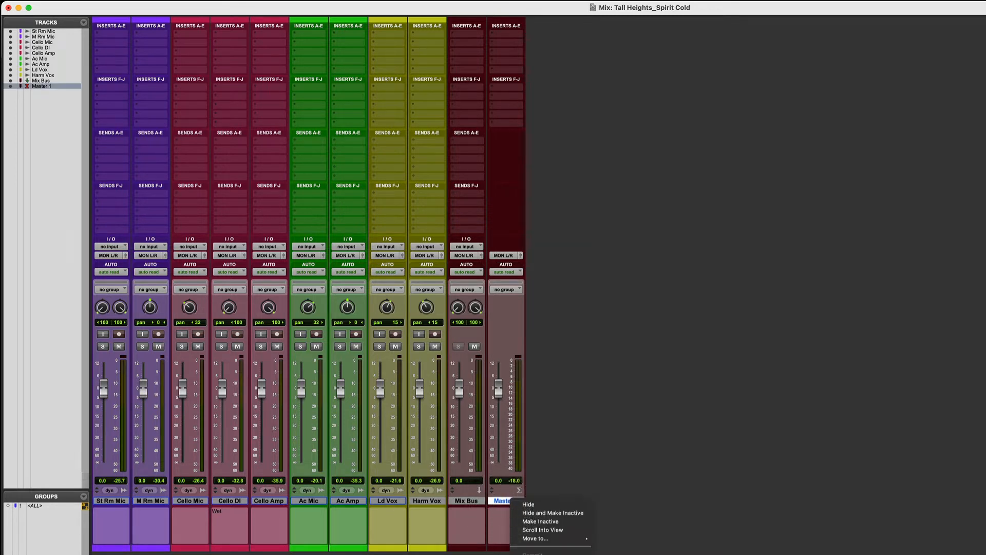
{"action": "left_click", "coordinate": [529, 504]}
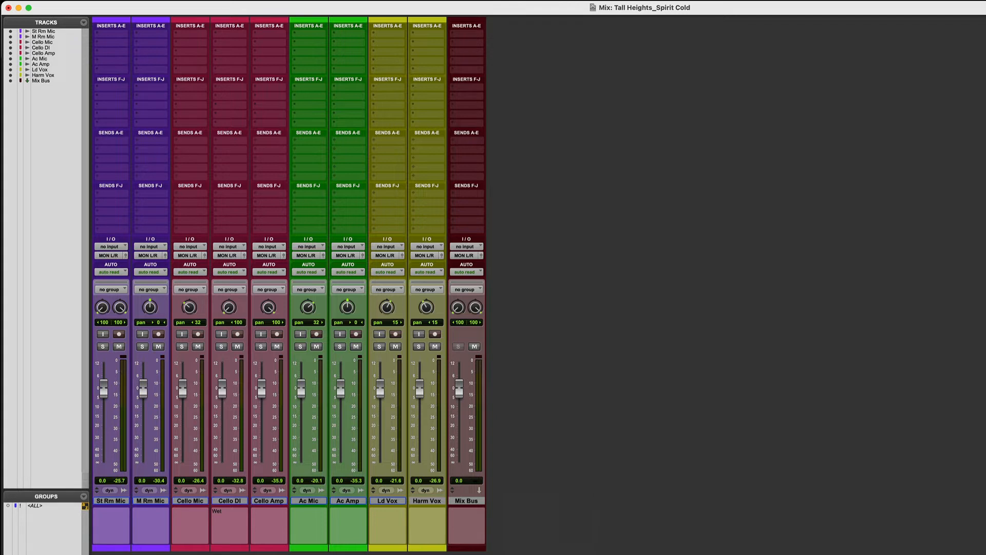
{"action": "key", "text": "space"}
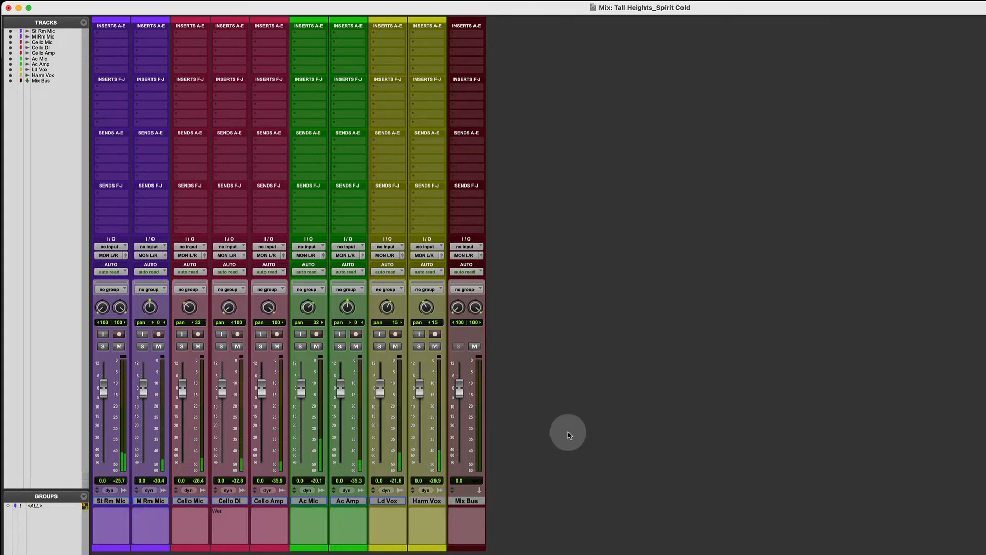
{"action": "key", "text": "space"}
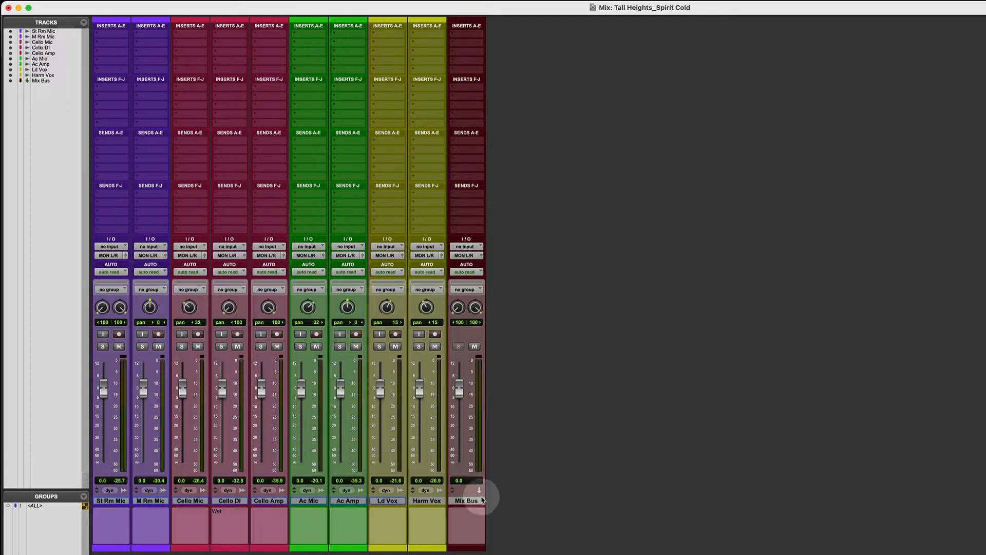
Create one new stereo Master Fader track directly after the Mix Bus track
{"action": "left_click", "coordinate": [467, 499]}
{"action": "key", "text": "shift+super+n"}
{"action": "key", "text": "super+Down"}
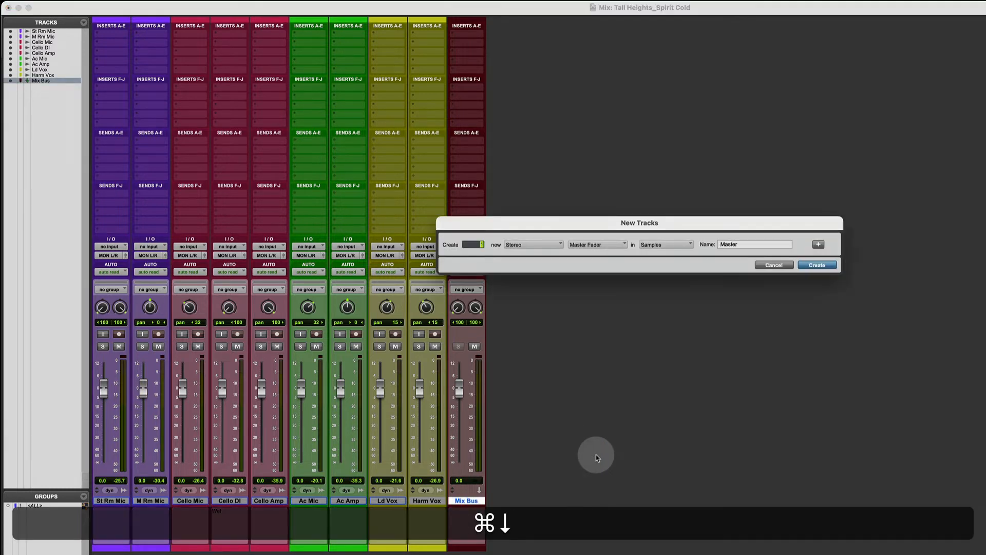
{"action": "key", "text": "super+Return"}
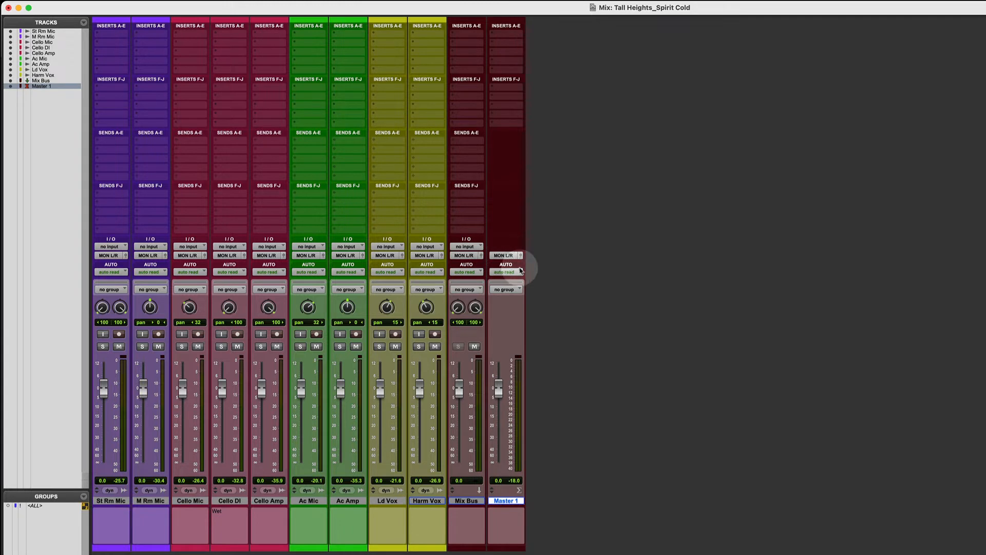
Assign the Master 1 fader to the LINE 5-6 output and play the session to check its meter
{"action": "left_click", "coordinate": [498, 256]}
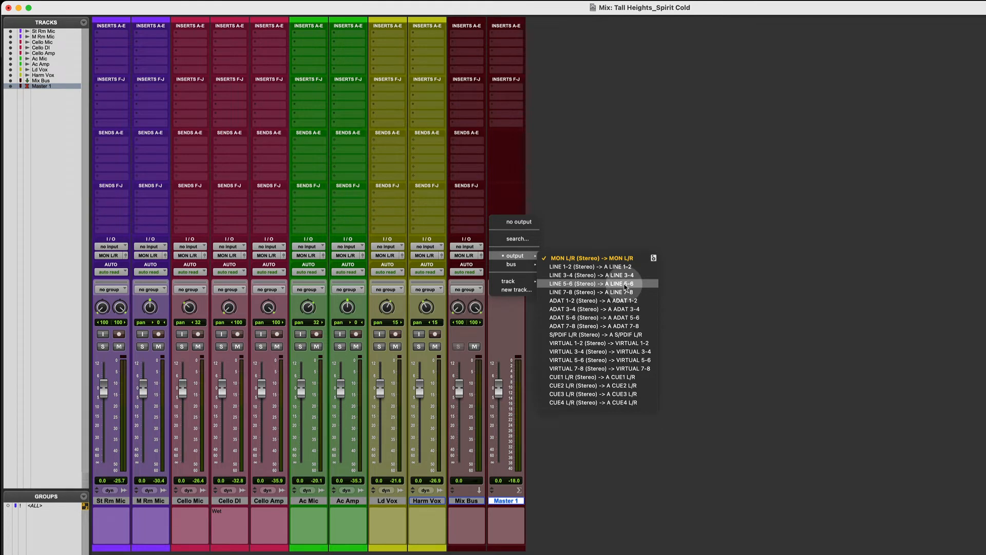
{"action": "left_click", "coordinate": [625, 287]}
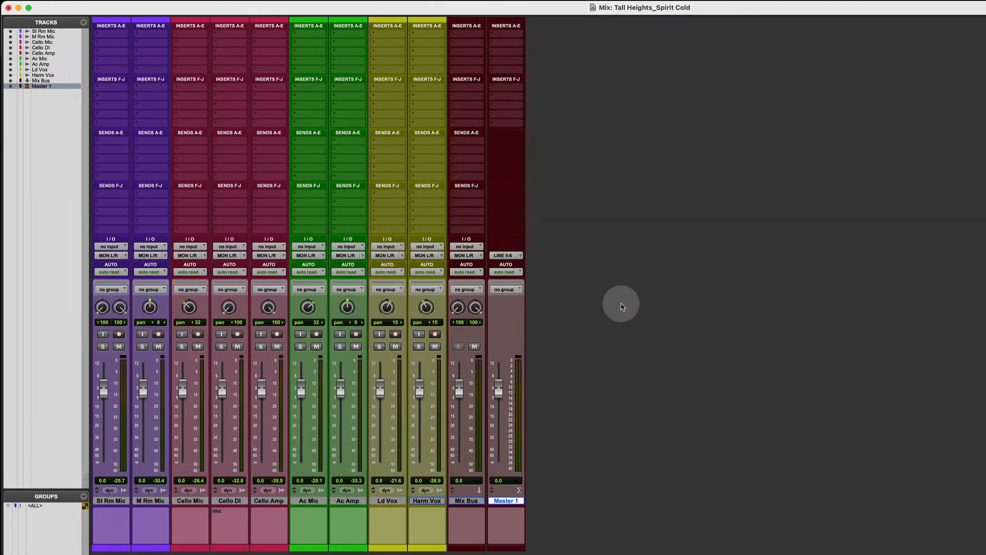
{"action": "key", "text": "space"}
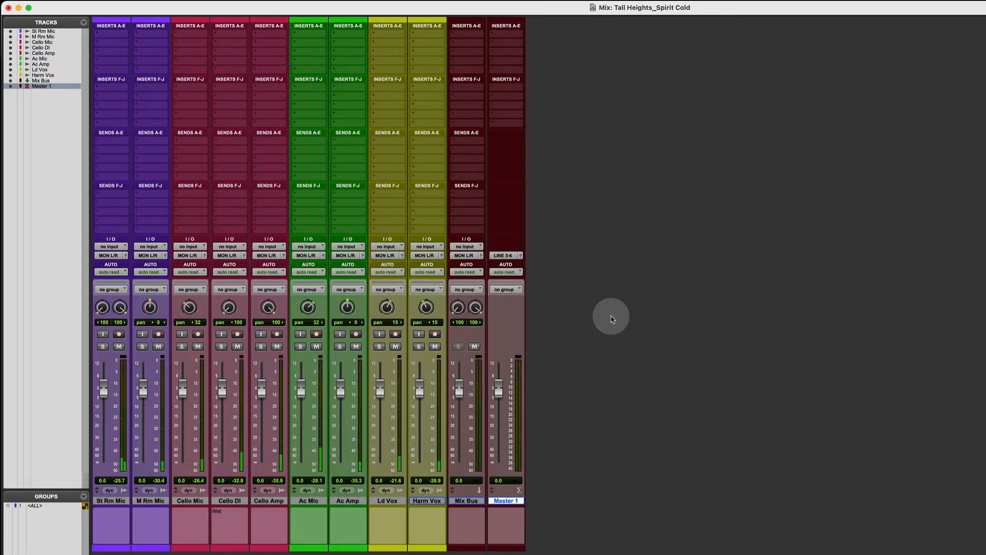
{"action": "key", "text": "space"}
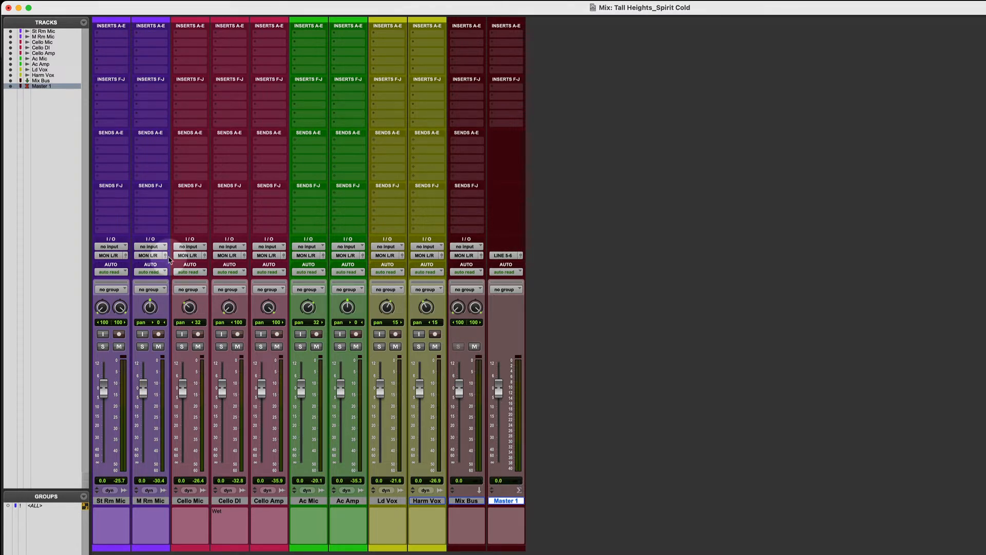
Assign the Master 1 fader back to the MON L/R output
{"action": "left_click", "coordinate": [507, 256]}
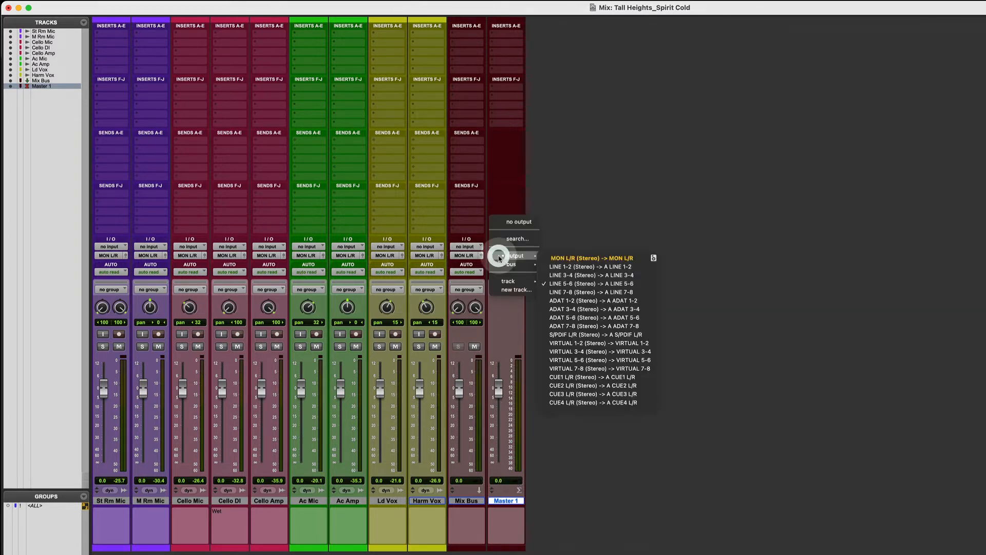
{"action": "left_click", "coordinate": [590, 257]}
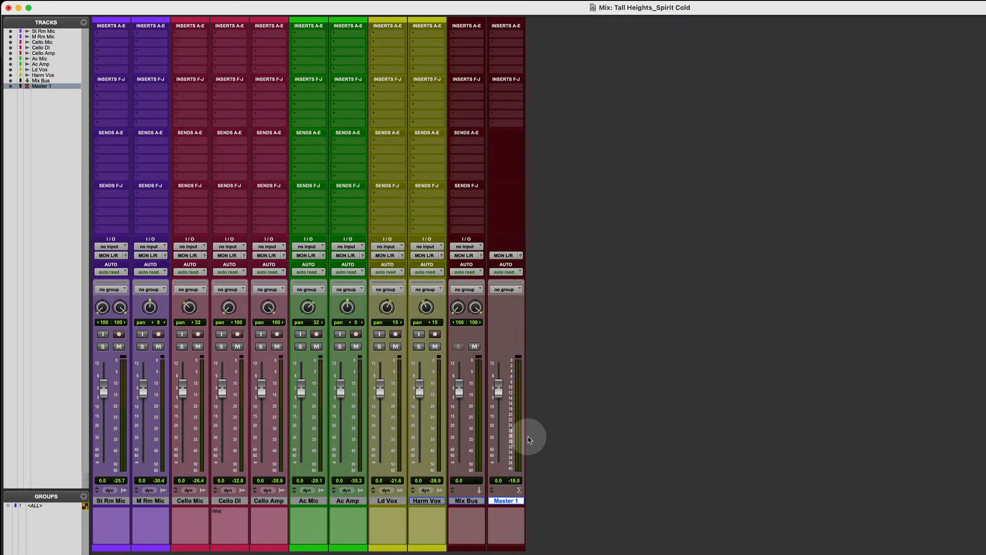
Insert the stereo PAZ Analyzer in the second insert slot of Master 1 and play the session to view its analysis
{"action": "left_click", "coordinate": [500, 45]}
{"action": "mouse_move", "coordinate": [503, 46]}
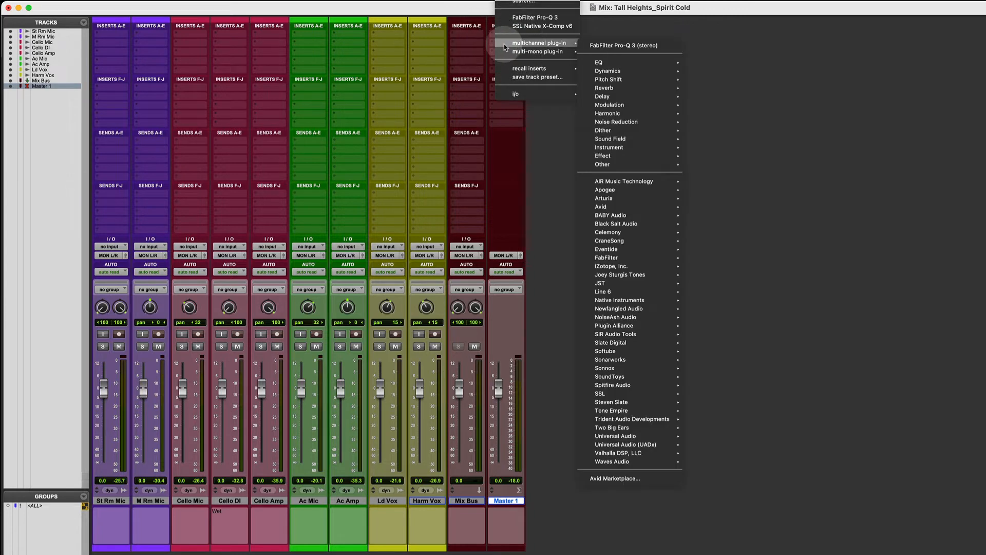
{"action": "type", "text": "paz"}
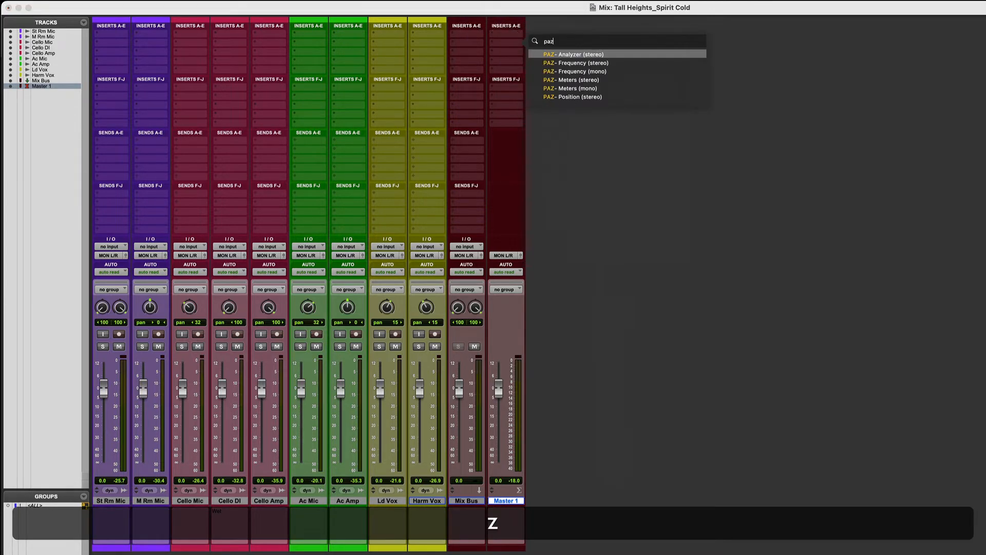
{"action": "left_click", "coordinate": [561, 55]}
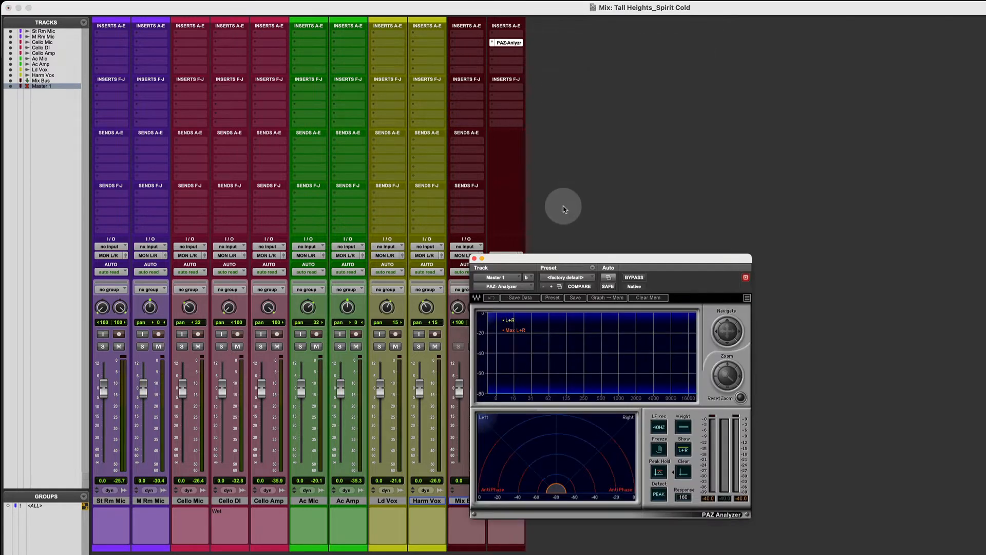
{"action": "left_click_drag", "start_coordinate": [561, 257], "coordinate": [620, 188]}
{"action": "key", "text": "space"}
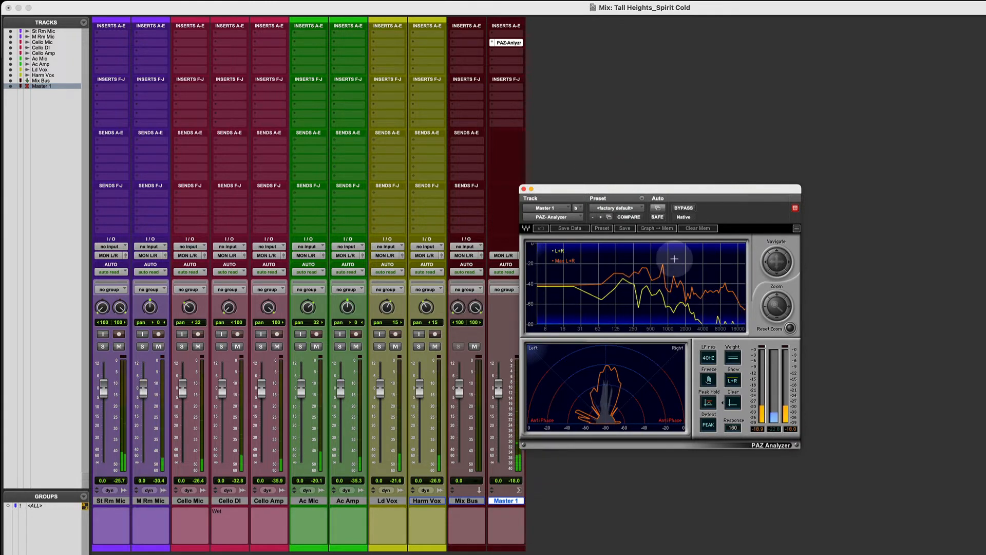
{"action": "key", "text": "space"}
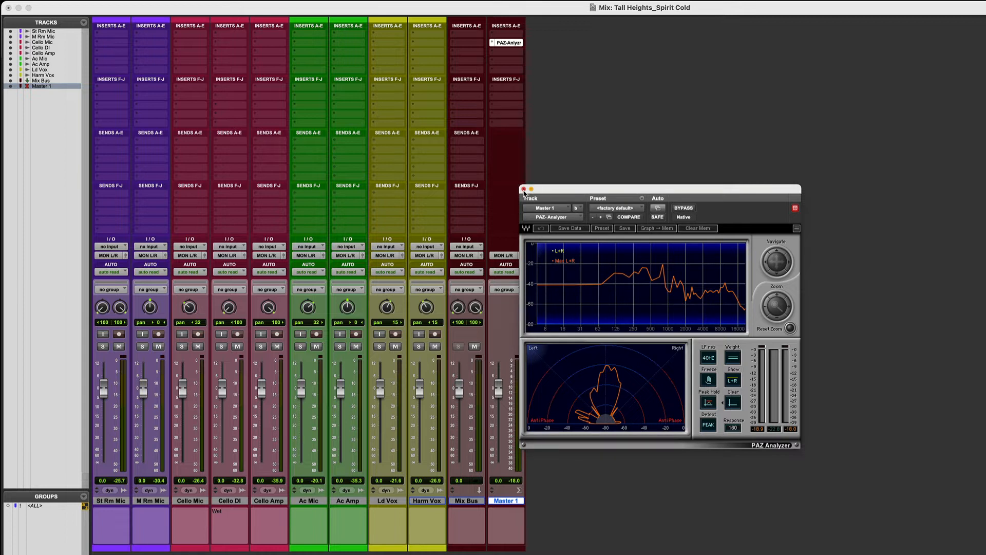
Remove the PAZ Analyzer insert from Master 1 and close the empty plug-in window
{"action": "left_click", "coordinate": [494, 43]}
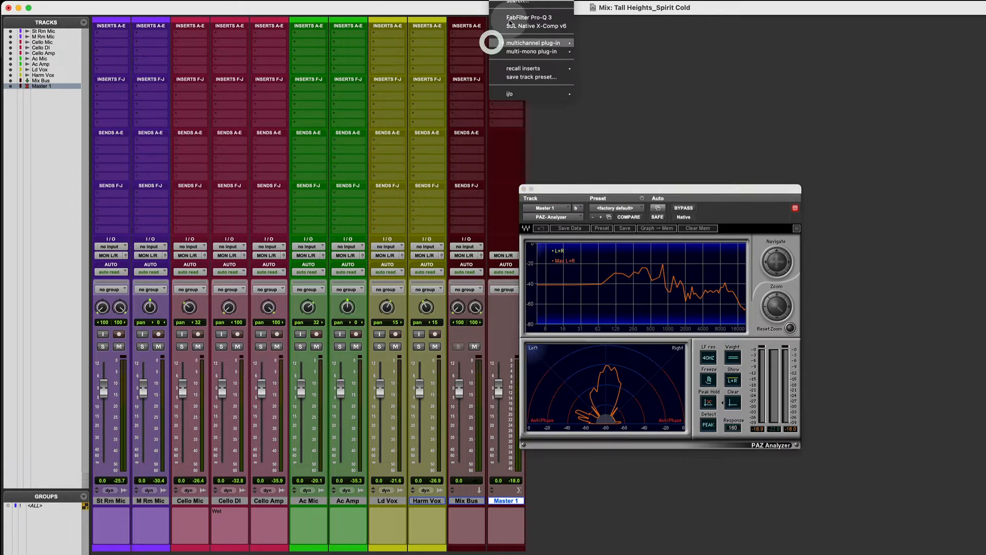
{"action": "left_click", "coordinate": [515, 2]}
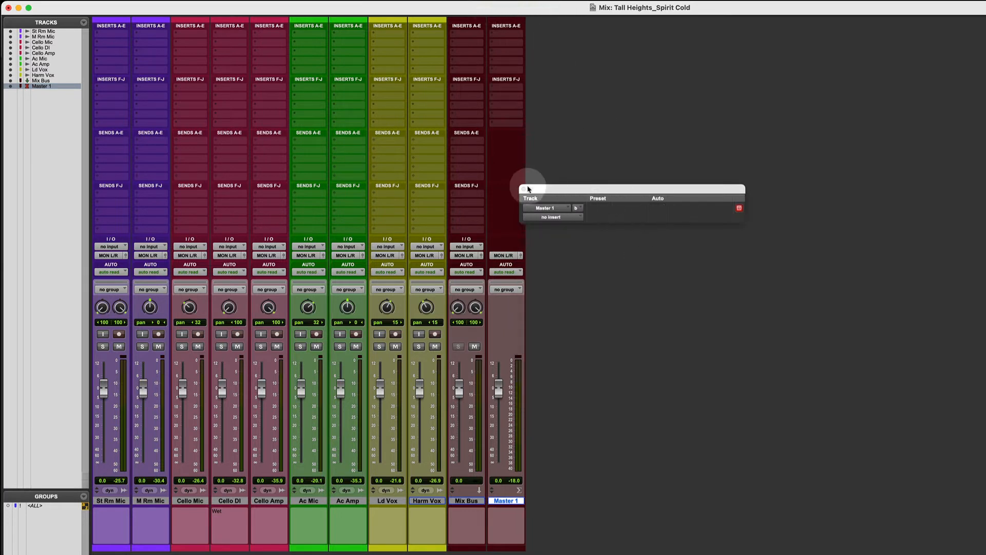
{"action": "left_click", "coordinate": [523, 189]}
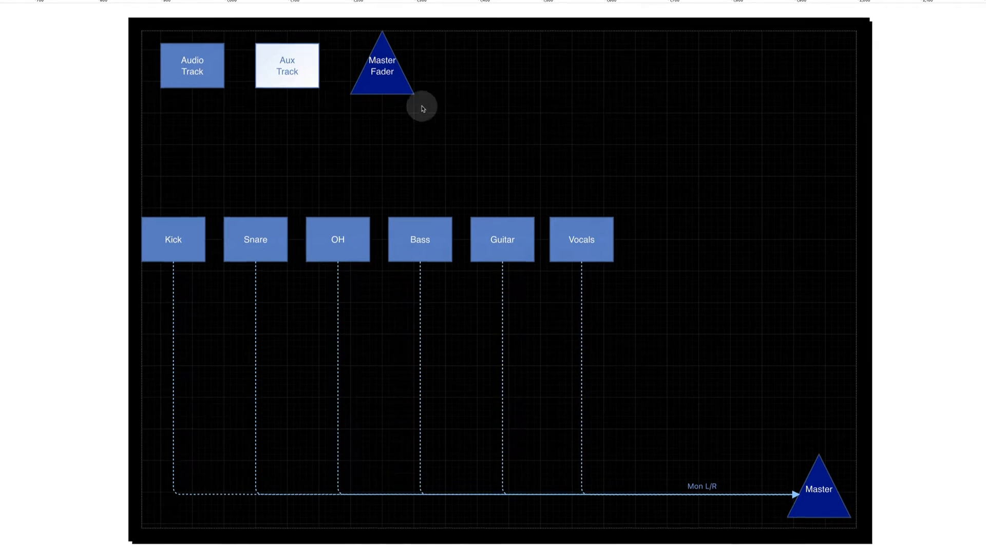
{"action": "left_click", "coordinate": [171, 74]}
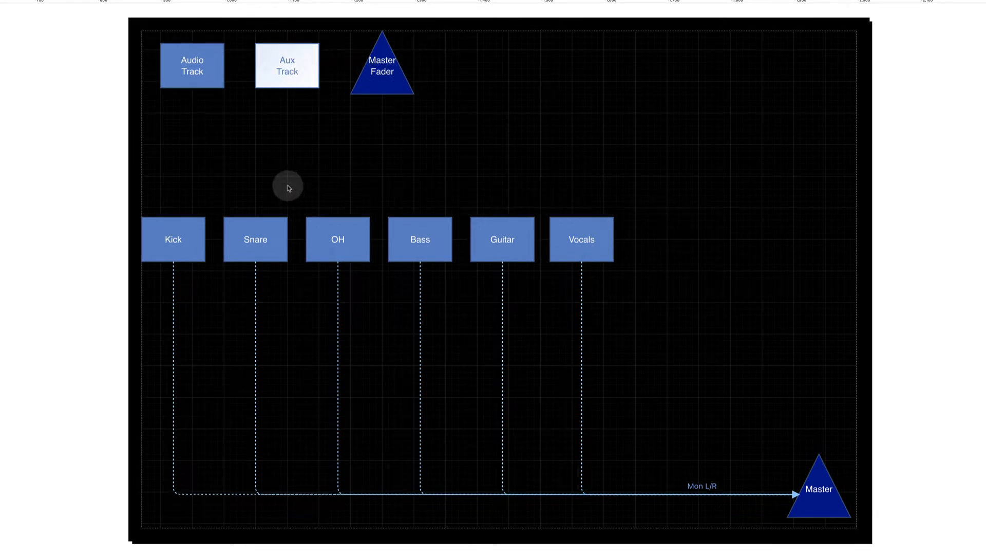
{"action": "key", "text": "ctrl+Left"}
{"action": "key", "text": "ctrl+Right"}
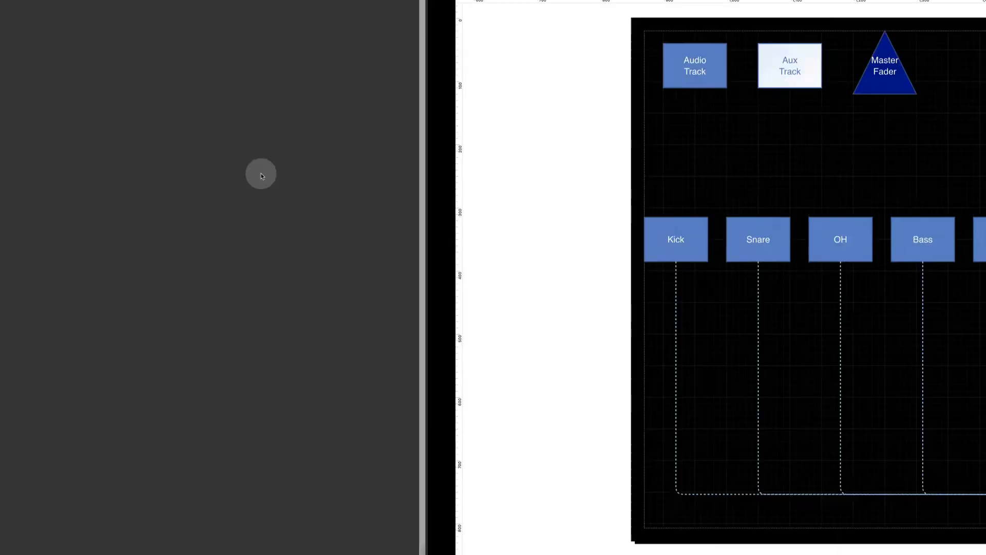
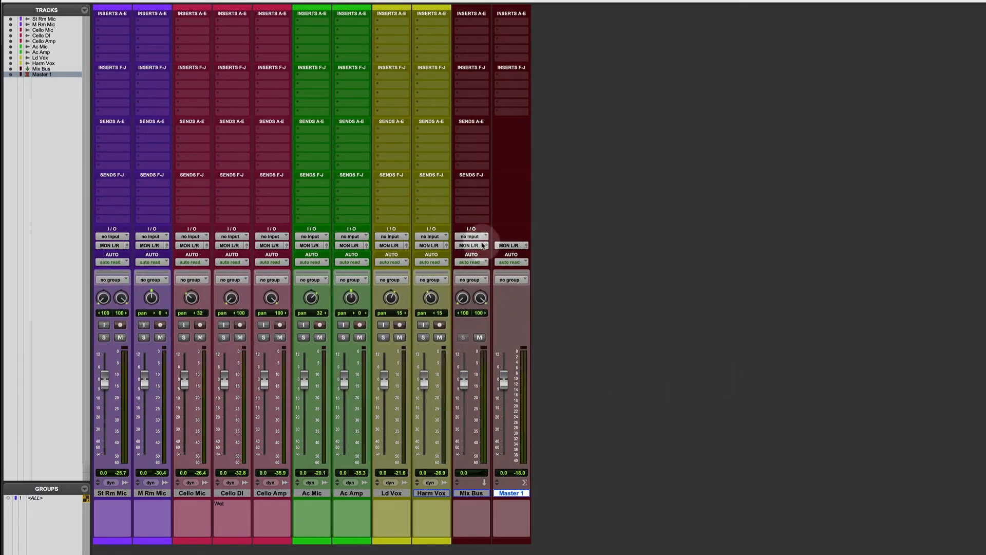
Set the input of the Mix Bus track to the stereo Bus 15-16
{"action": "left_click", "coordinate": [471, 237]}
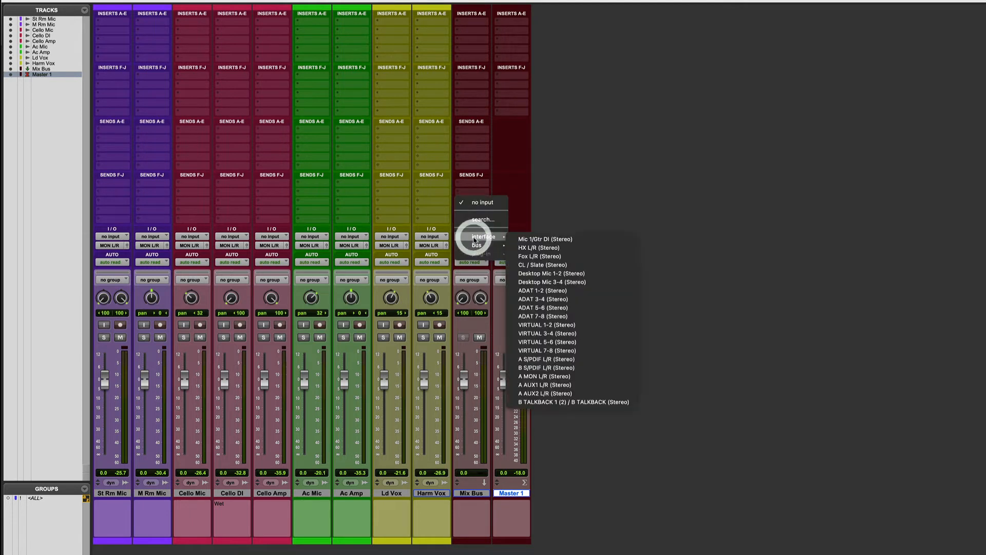
{"action": "mouse_move", "coordinate": [486, 245]}
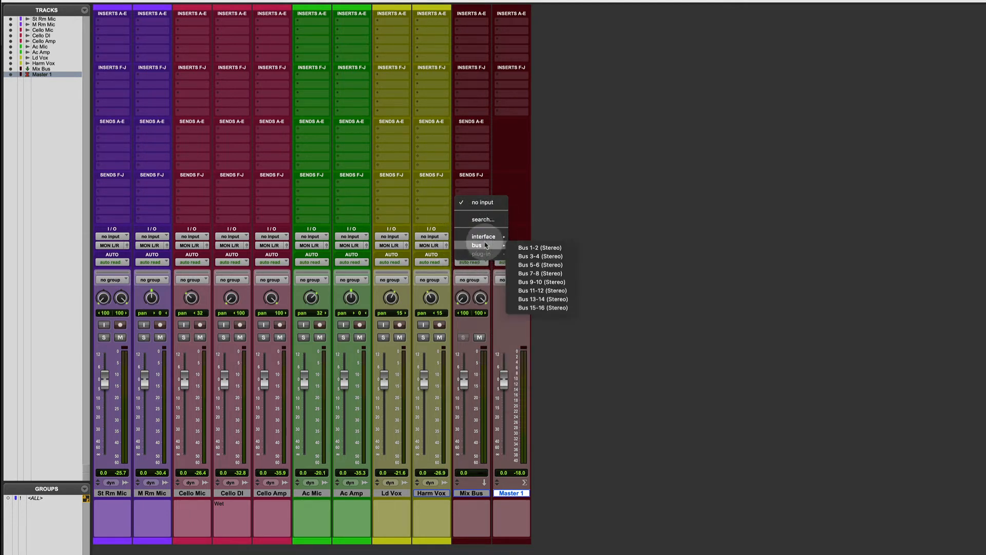
{"action": "left_click", "coordinate": [543, 308]}
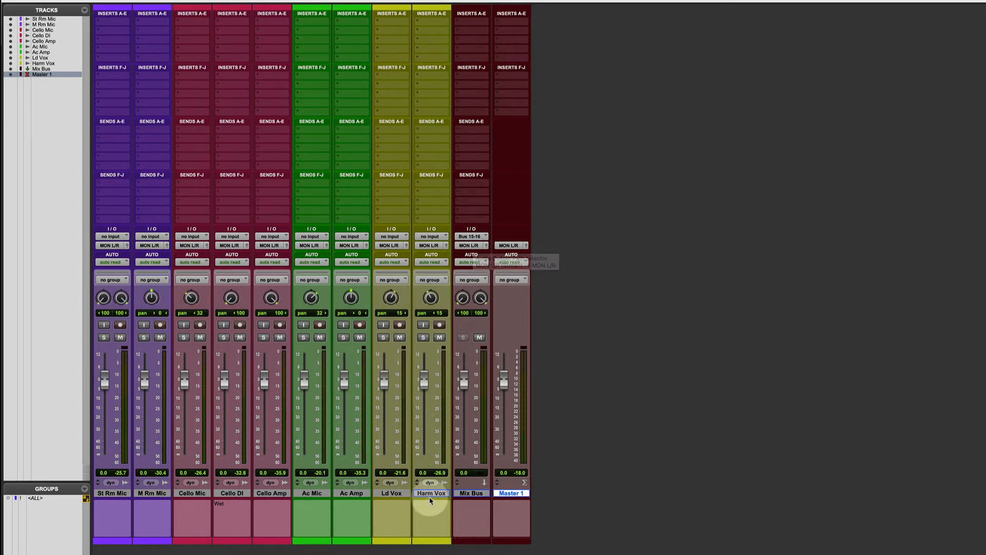
Route the outputs of all tracks from St Rm Mic through Harm Vox to the stereo Bus 15-16
{"action": "left_click", "coordinate": [108, 494]}
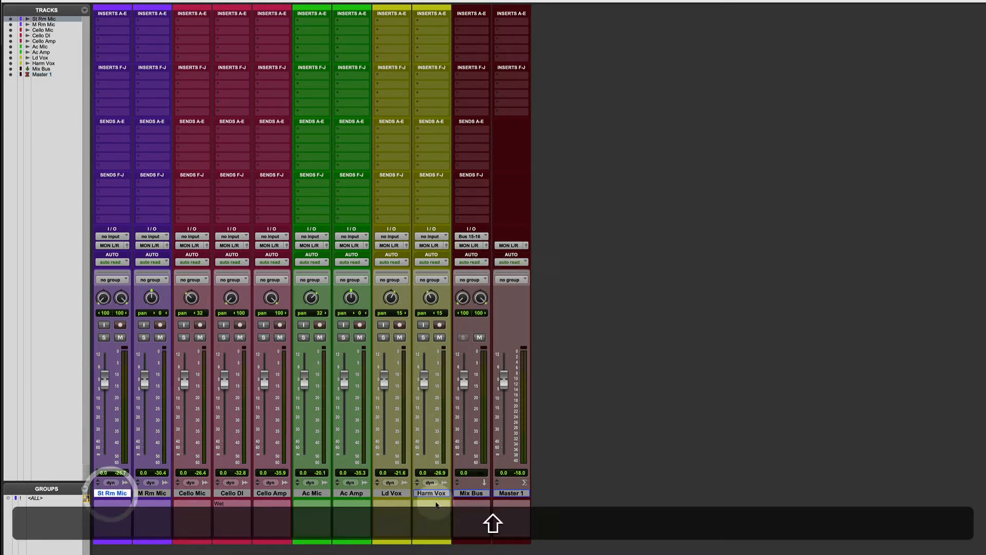
{"action": "left_click", "coordinate": [434, 494], "text": "shift"}
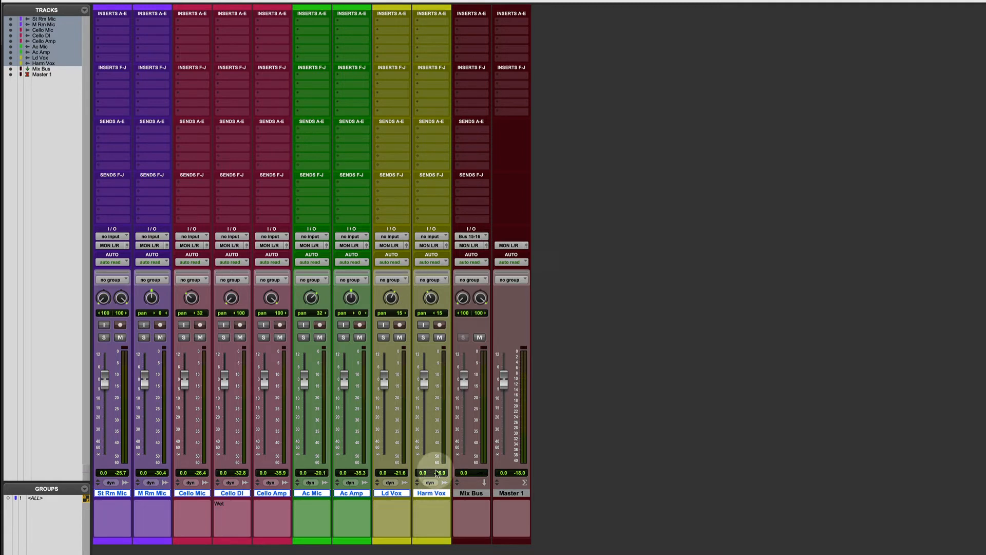
{"action": "left_click", "coordinate": [389, 245], "text": "alt+shift"}
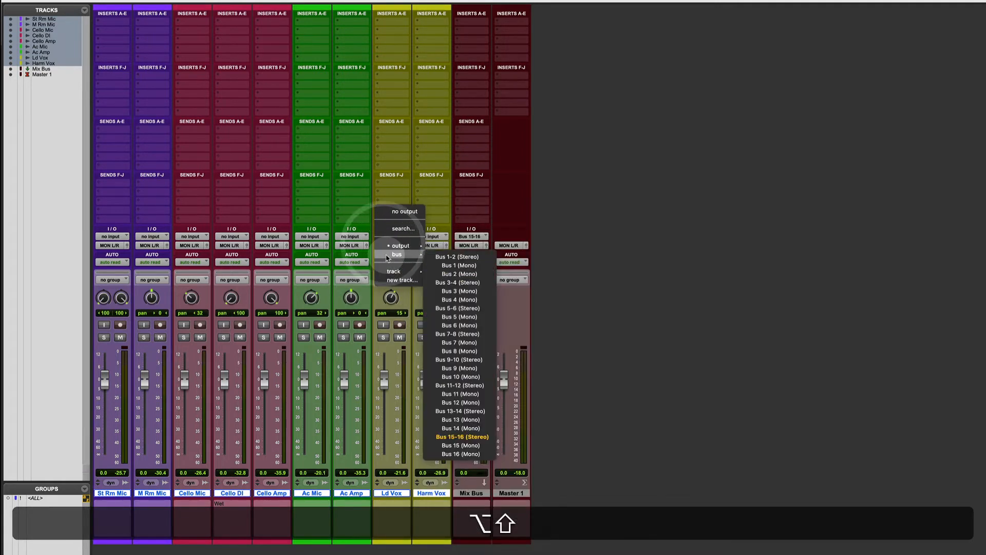
{"action": "left_click", "coordinate": [462, 436]}
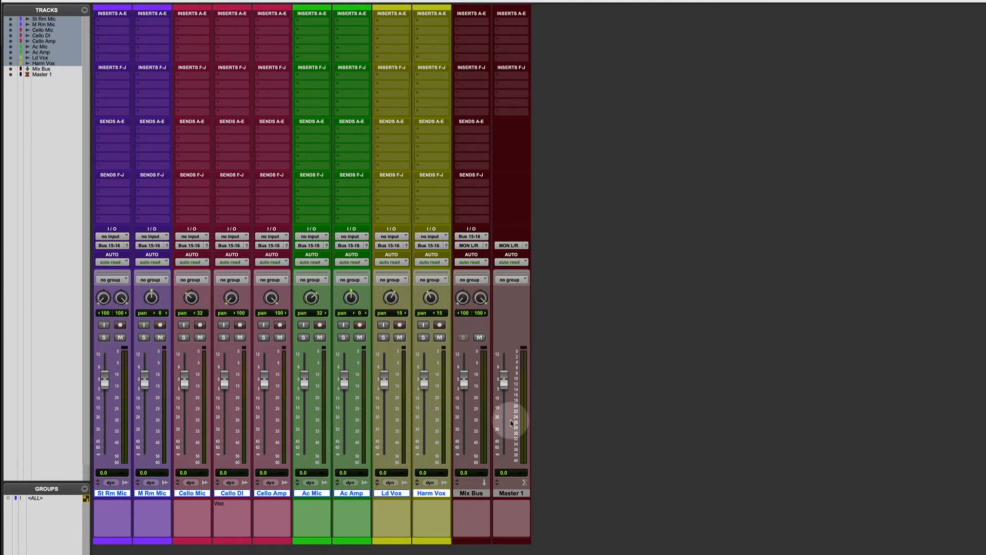
Create two new stereo Aux tracks directly after the M Rm Mic track
{"action": "left_click", "coordinate": [320, 494], "text": "alt"}
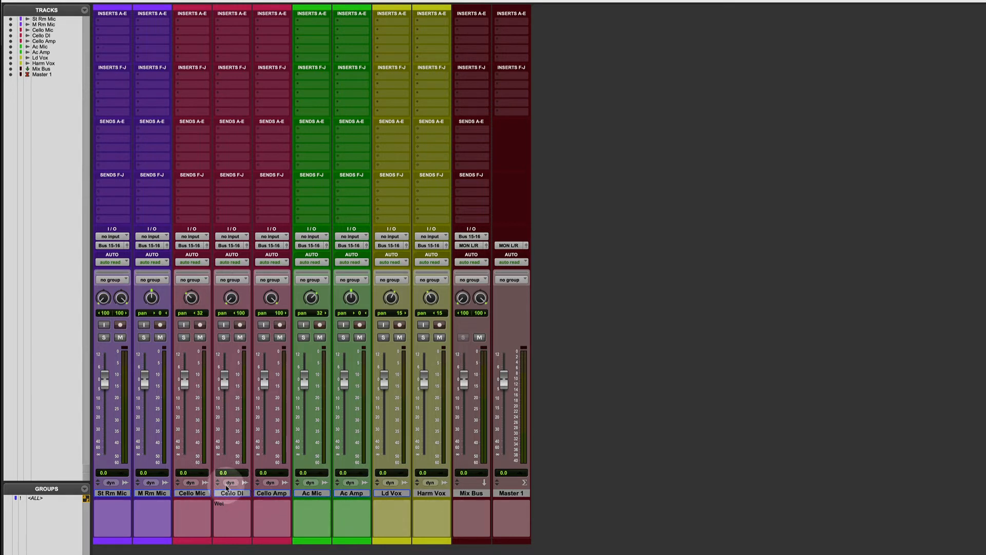
{"action": "left_click", "coordinate": [152, 493]}
{"action": "key", "text": "shift+super+n"}
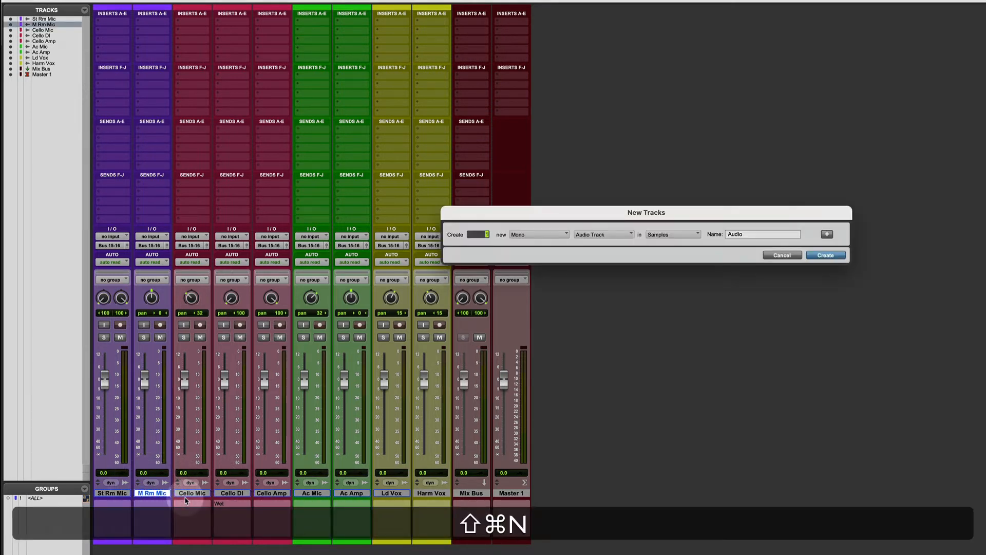
{"action": "type", "text": "2"}
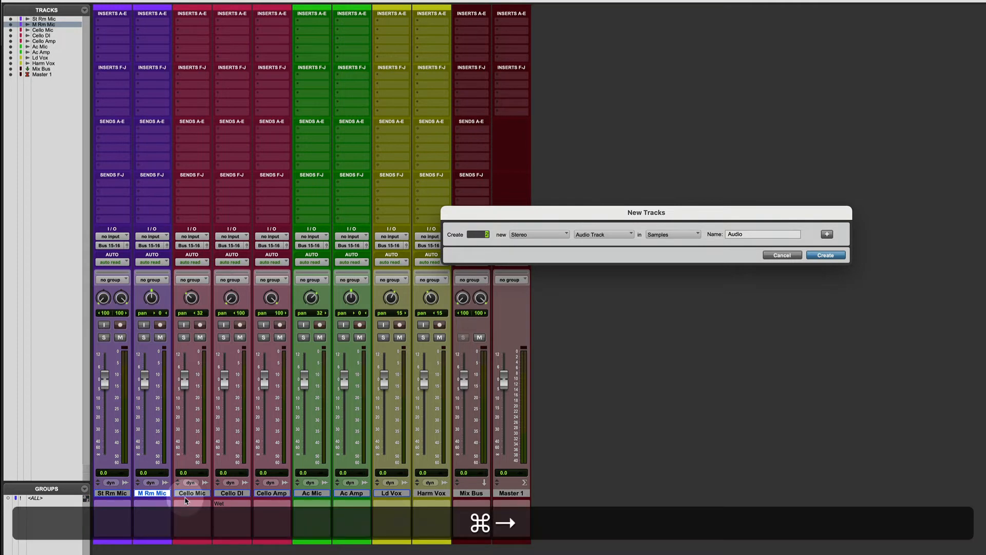
{"action": "key", "text": "Return"}
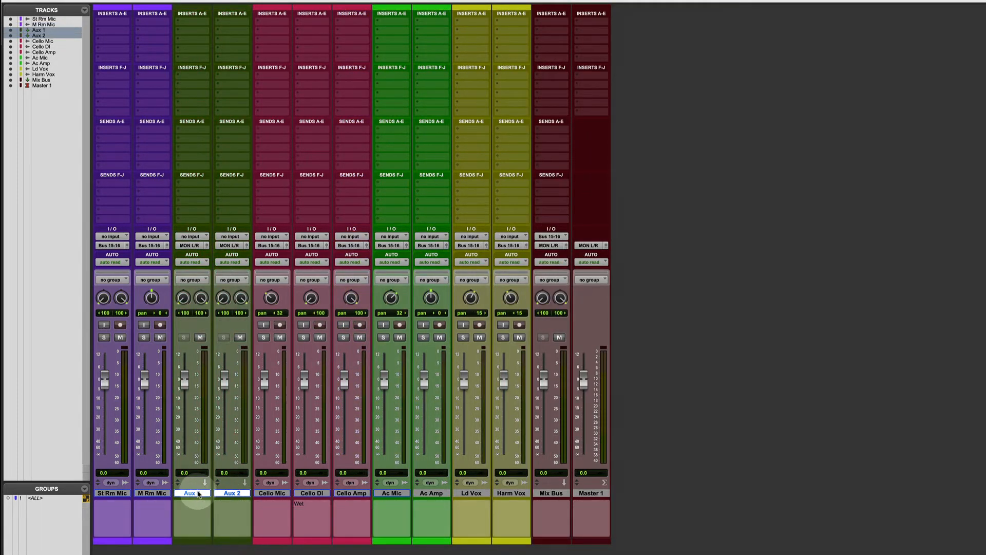
Rename the two new Aux tracks as Cello Sub and Ac Sub
{"action": "double_click", "coordinate": [193, 494]}
{"action": "type", "text": "Ce"}
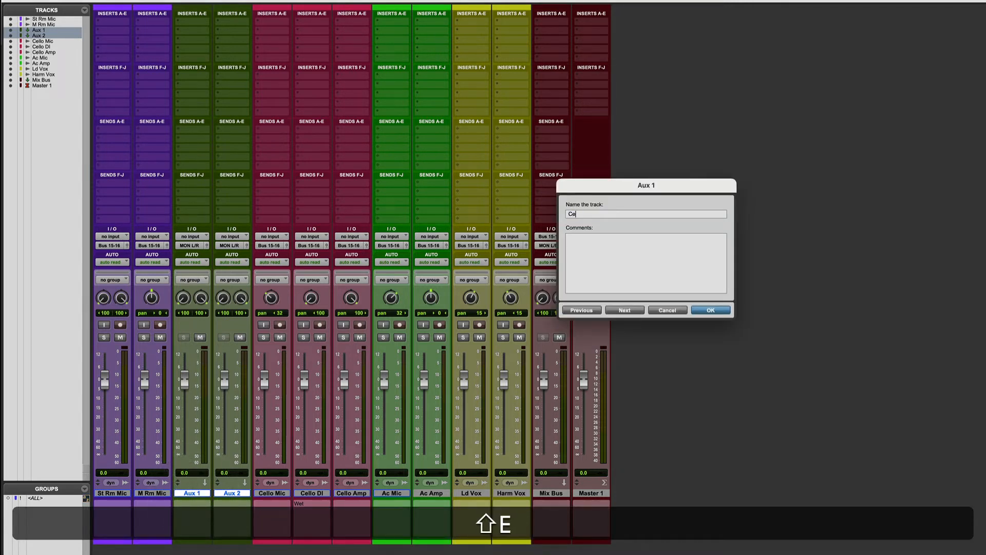
{"action": "type", "text": "llo Sub"}
{"action": "key", "text": "super+Right"}
{"action": "type", "text": "A"}
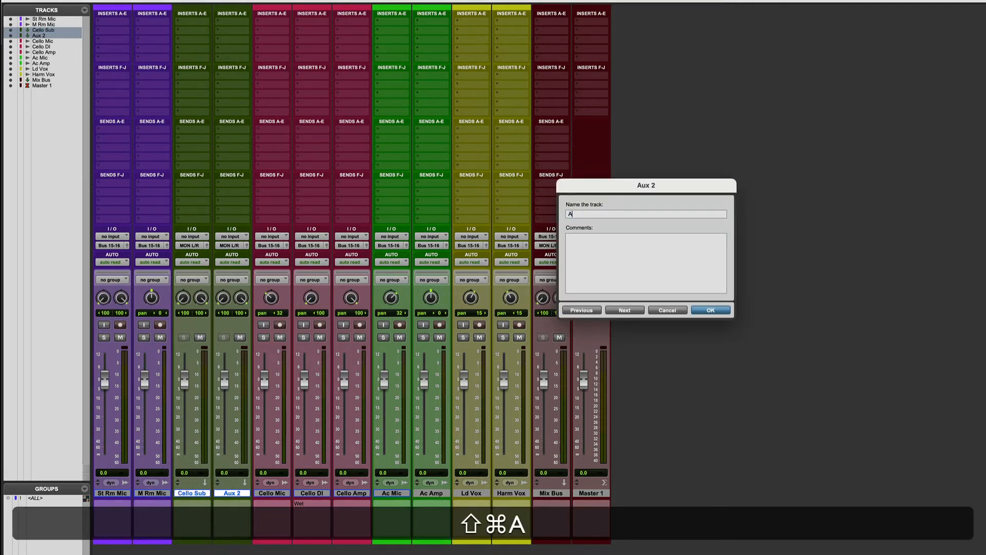
{"action": "type", "text": "c Sub"}
{"action": "key", "text": "Return"}
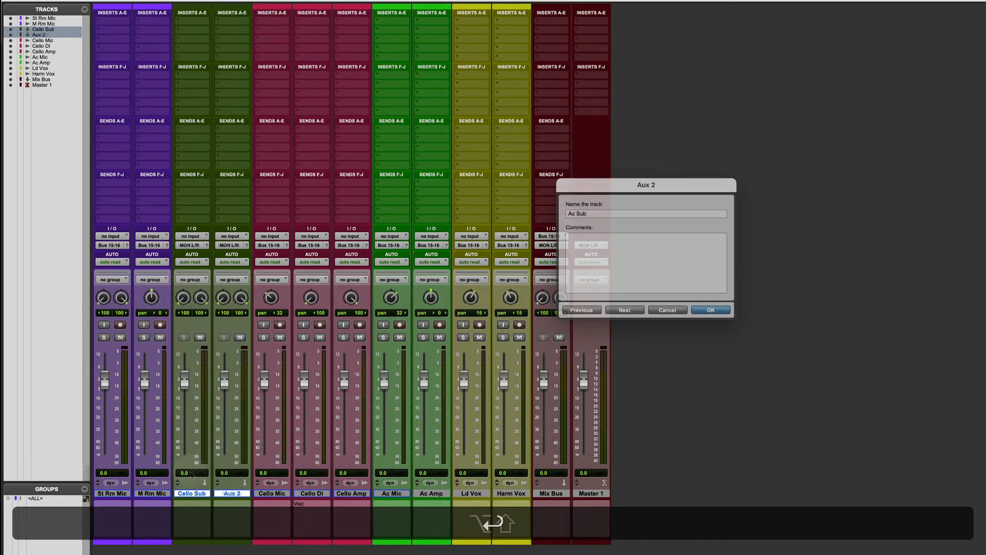
Set the Cello Sub input to Bus 1-2 and the Ac Sub input to Bus 3-4, with both outputs on Bus 15-16
{"action": "left_click", "coordinate": [194, 238], "text": "alt+shift+super"}
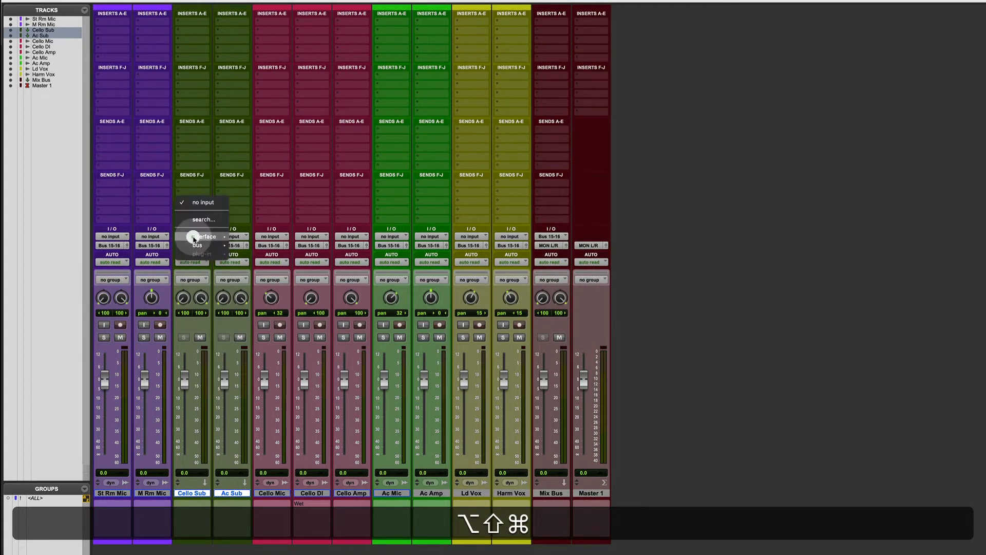
{"action": "mouse_move", "coordinate": [194, 239]}
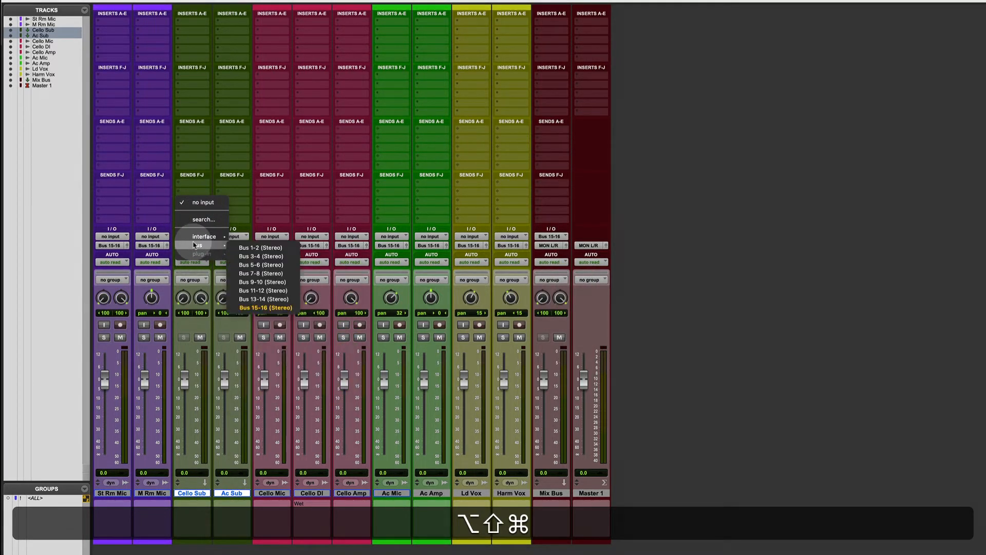
{"action": "left_click", "coordinate": [272, 248], "text": "alt+shift+super"}
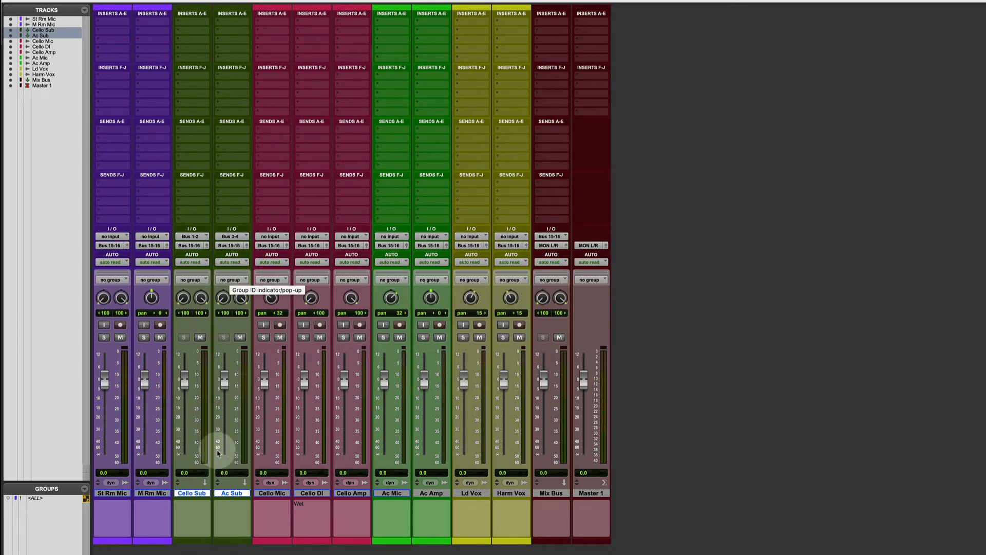
Move Ac Sub directly before Ac Mic and color Cello Sub through Cello Amp in the cello tracks' crimson
{"action": "left_click_drag", "start_coordinate": [232, 493], "coordinate": [366, 491]}
{"action": "left_click", "coordinate": [195, 494]}
{"action": "left_click", "coordinate": [330, 494], "text": "shift"}
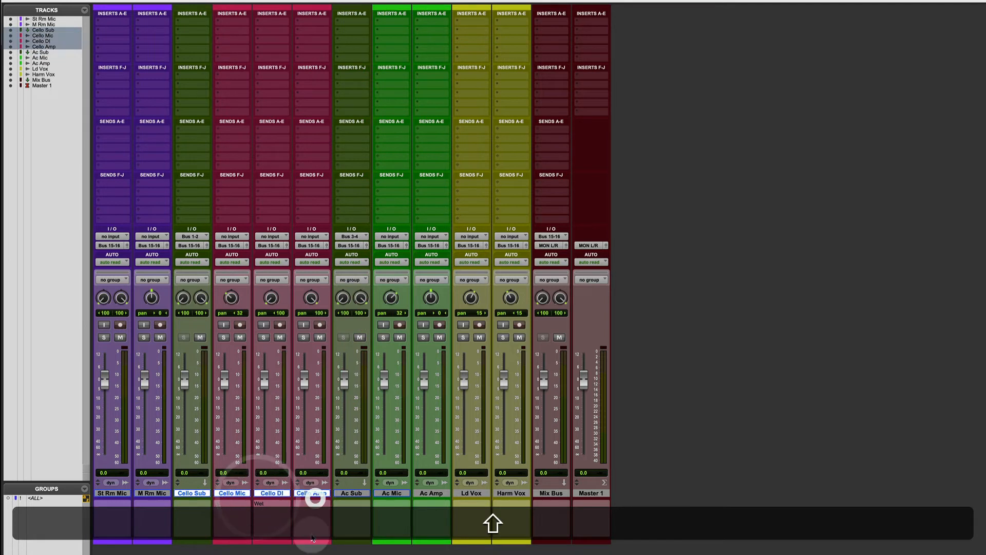
{"action": "double_click", "coordinate": [309, 539]}
{"action": "left_click", "coordinate": [658, 159]}
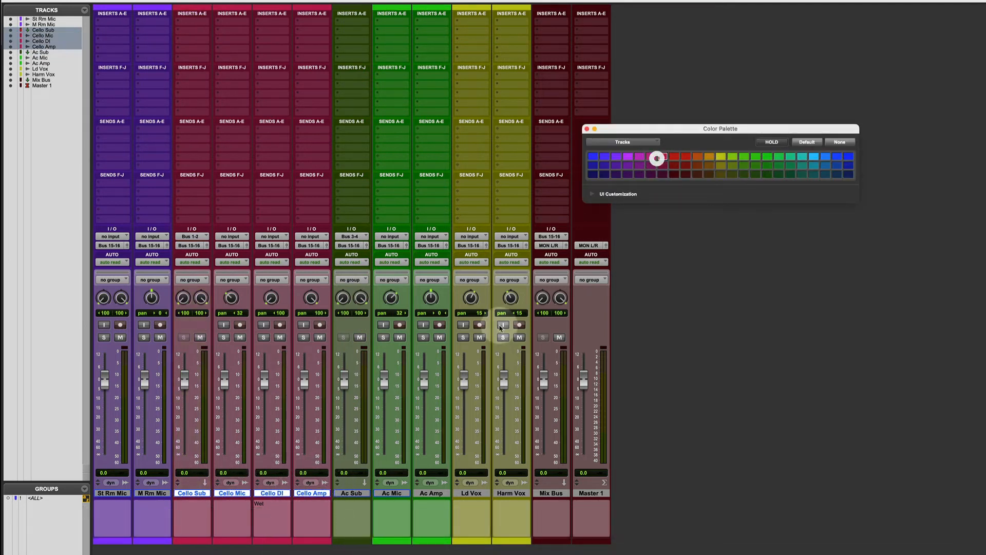
Color Ac Sub, Ac Mic and Ac Amp the same bright green and close the color palette
{"action": "left_click", "coordinate": [351, 494]}
{"action": "left_click", "coordinate": [425, 495], "text": "shift"}
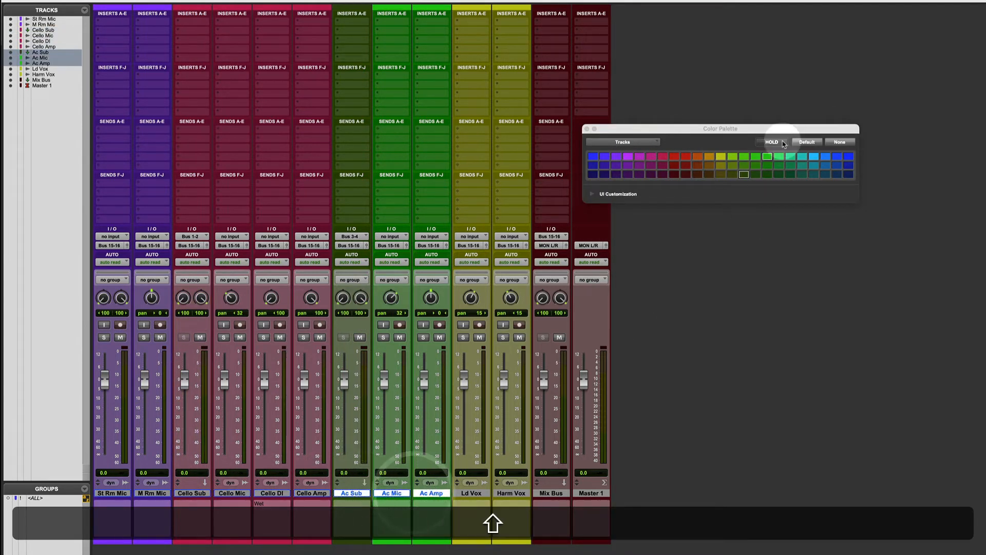
{"action": "left_click", "coordinate": [767, 156]}
{"action": "left_click", "coordinate": [589, 130]}
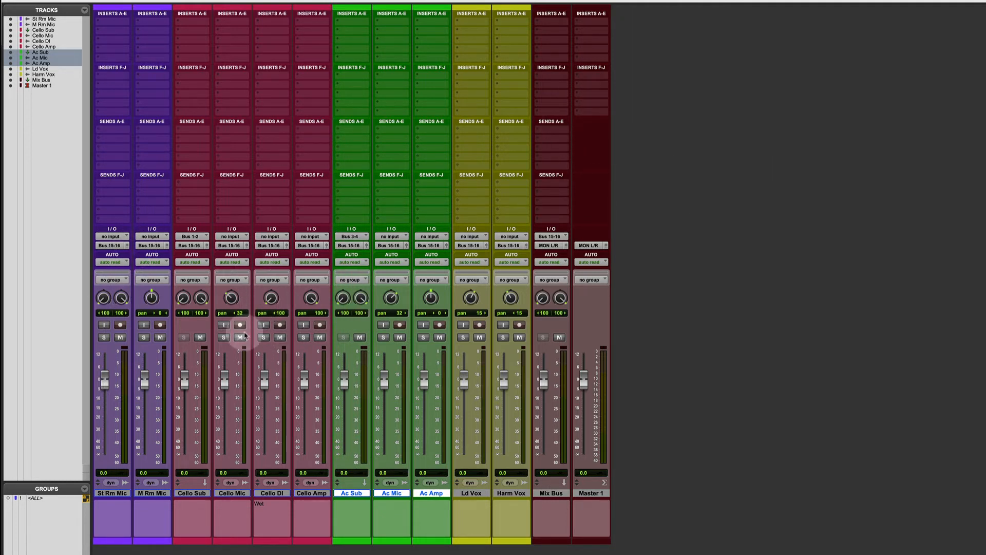
Route the outputs of Cello Mic, Cello DI and Cello Amp to the stereo Bus 1-2
{"action": "left_click", "coordinate": [238, 494], "text": "alt"}
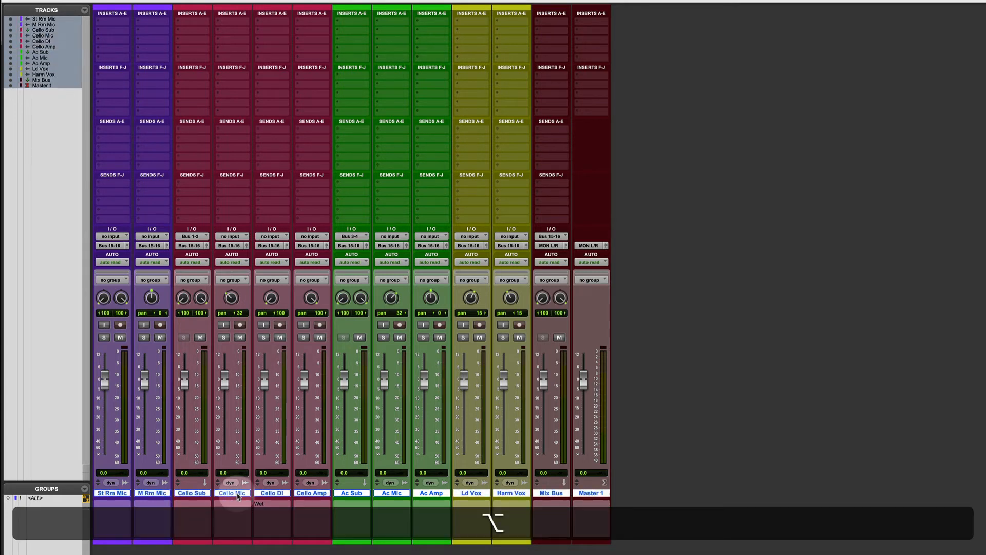
{"action": "left_click", "coordinate": [239, 493], "text": "alt+shift"}
{"action": "left_click_drag", "start_coordinate": [232, 493], "coordinate": [311, 494]}
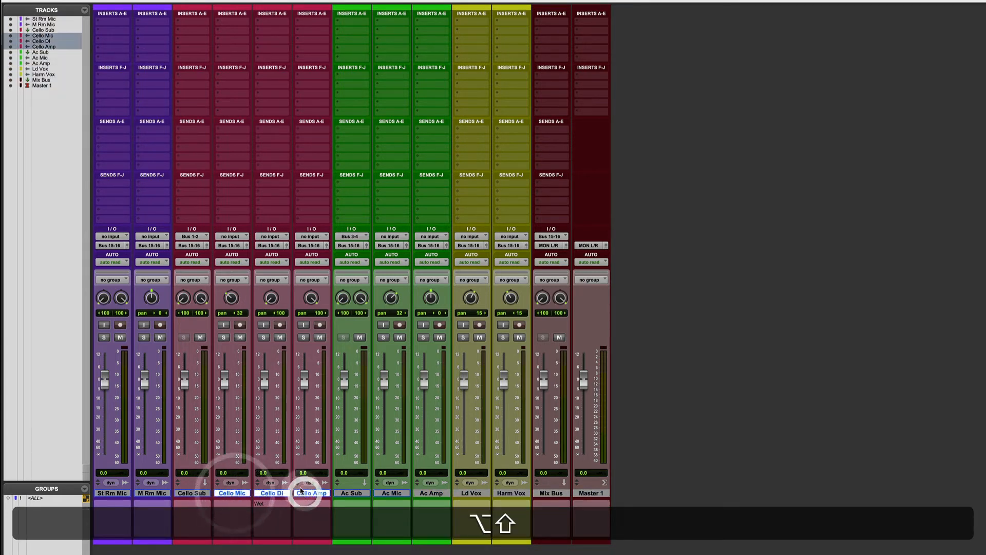
{"action": "left_click", "coordinate": [226, 246], "text": "alt+shift"}
{"action": "mouse_move", "coordinate": [254, 258]}
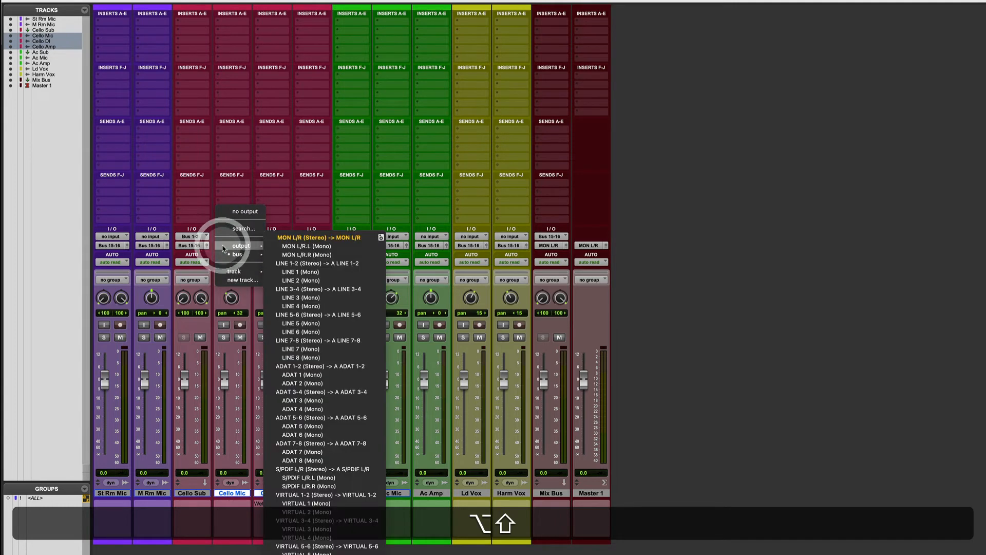
{"action": "left_click", "coordinate": [300, 256]}
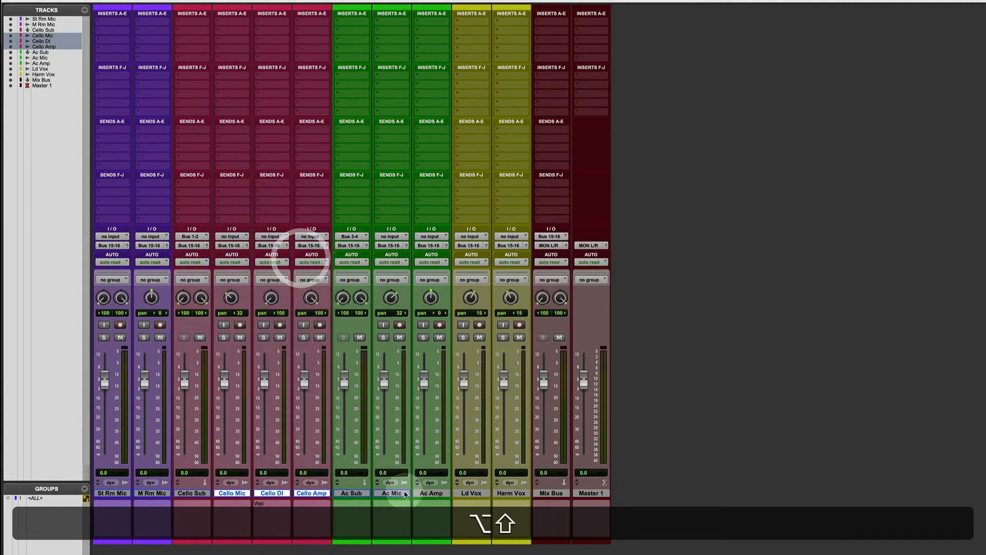
Route the outputs of Ac Mic and Ac Amp to the stereo Bus 3-4
{"action": "left_click", "coordinate": [394, 493]}
{"action": "left_click", "coordinate": [423, 494], "text": "shift"}
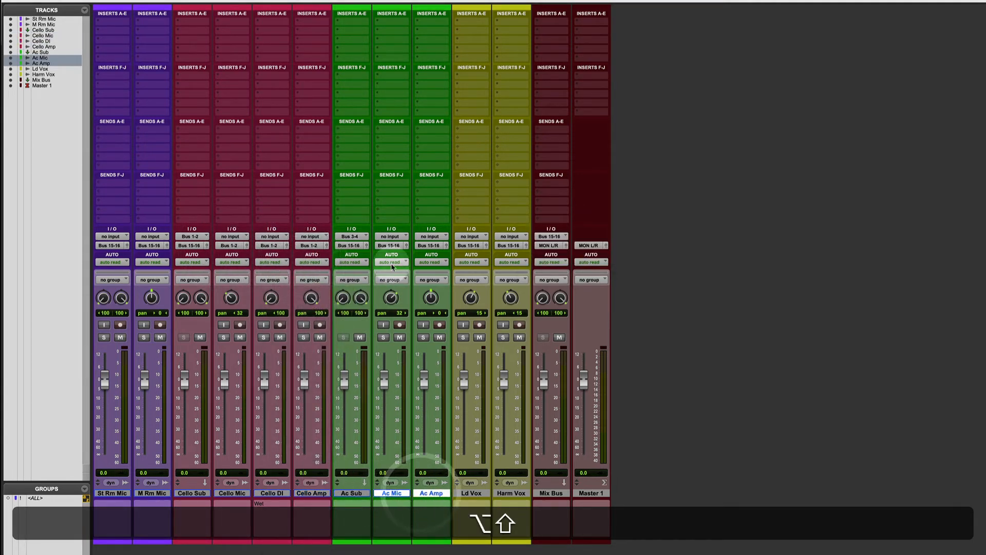
{"action": "left_click", "coordinate": [390, 246], "text": "alt+shift"}
{"action": "mouse_move", "coordinate": [390, 249]}
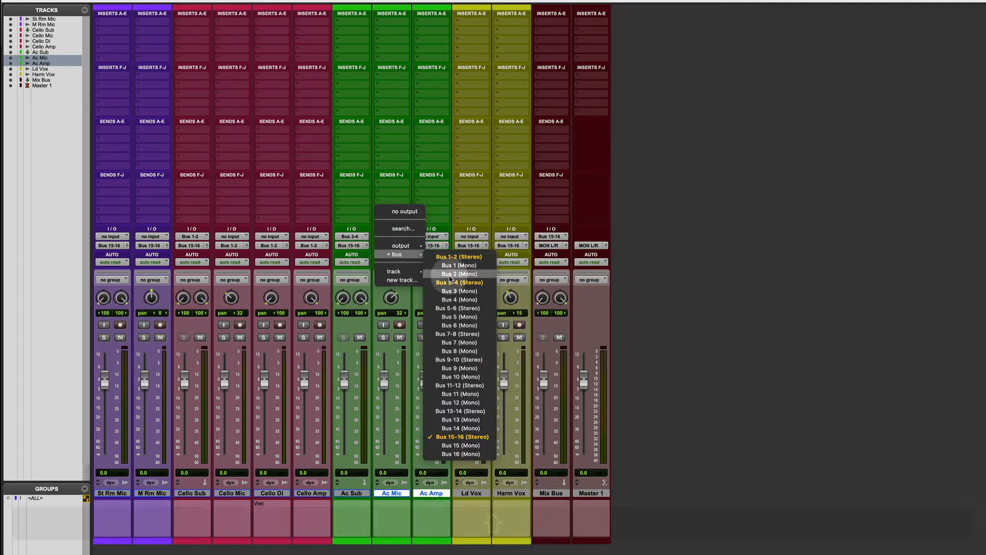
{"action": "left_click", "coordinate": [450, 280]}
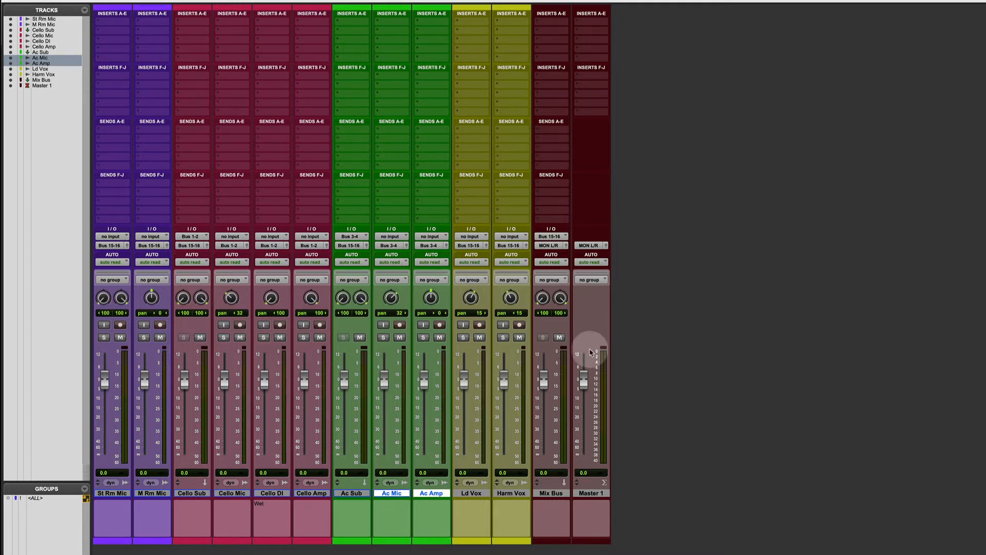
Play the session and briefly mute Mix Bus and Ac Sub in turn to check the signal routing
{"action": "key", "text": "space"}
{"action": "left_click", "coordinate": [559, 338]}
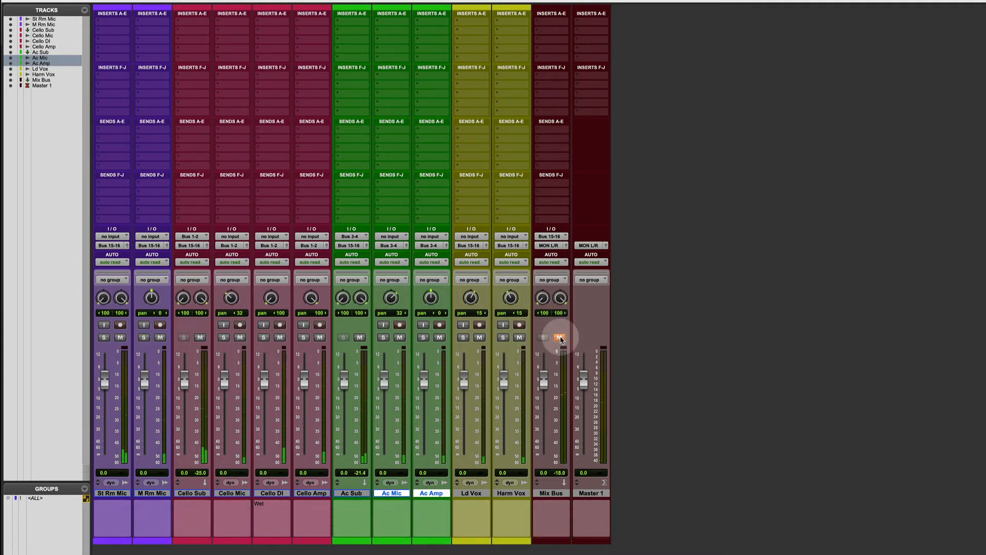
{"action": "left_click", "coordinate": [559, 338]}
{"action": "left_click", "coordinate": [358, 338]}
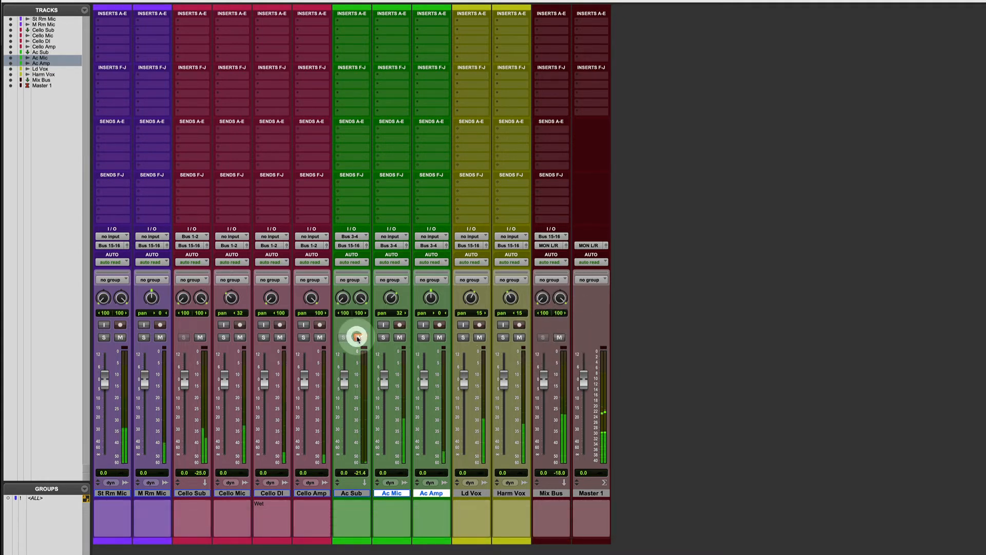
{"action": "left_click", "coordinate": [358, 337]}
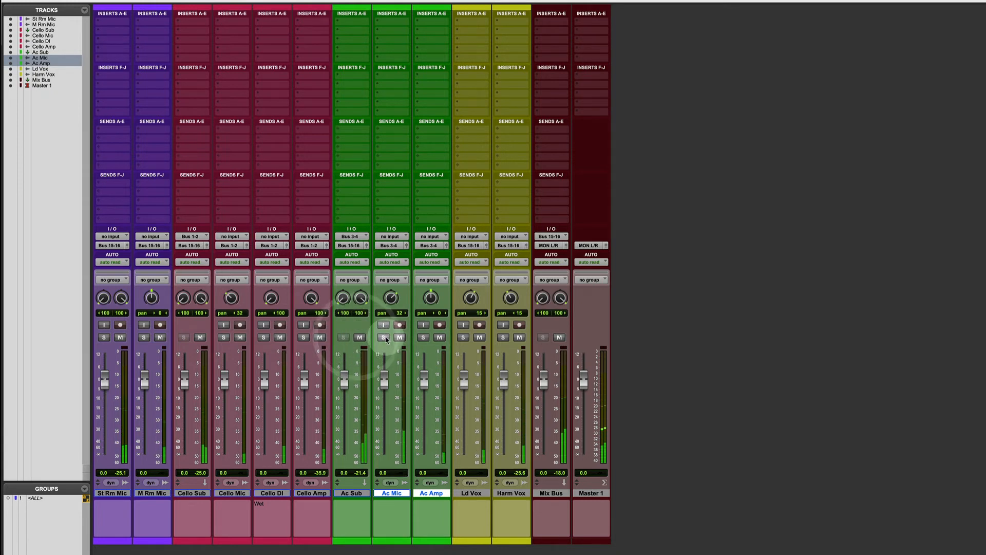
Solo Ac Mic and Ac Amp to check them through Ac Sub using its mute, stop playback and clear both solos
{"action": "left_click", "coordinate": [383, 338]}
{"action": "left_click", "coordinate": [424, 338]}
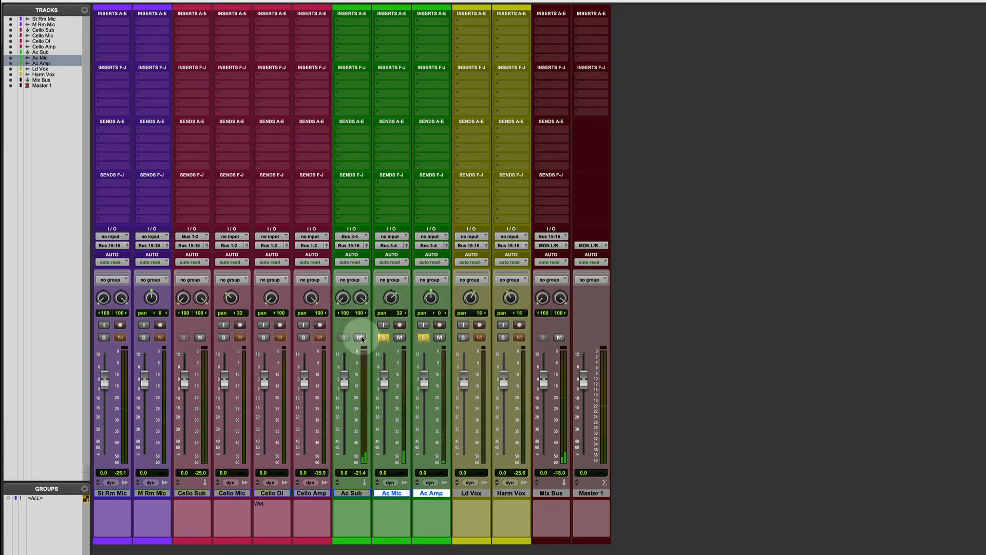
{"action": "left_click", "coordinate": [360, 337]}
{"action": "key", "text": "space"}
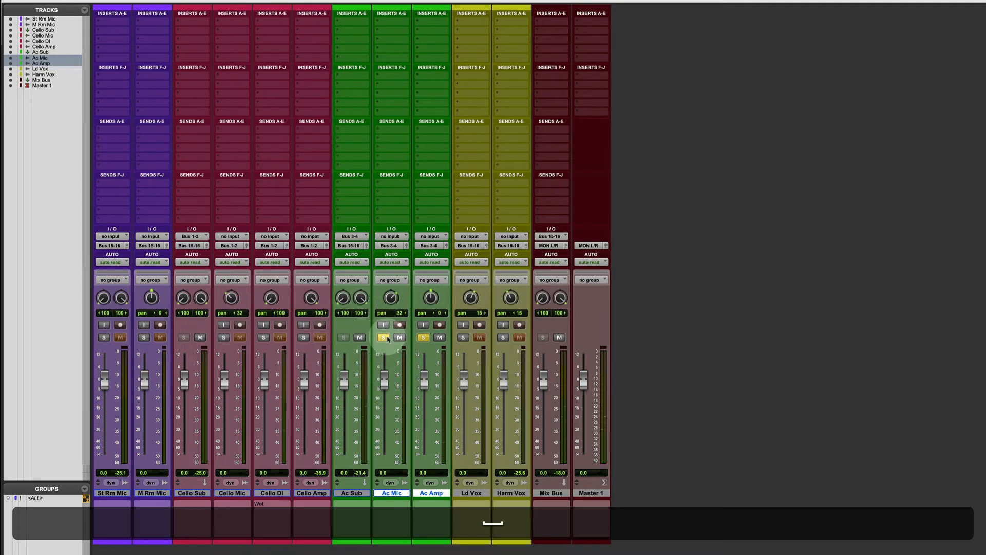
{"action": "left_click", "coordinate": [383, 338]}
{"action": "left_click", "coordinate": [423, 337]}
Solo Cello Mic, Cello DI and Cello Amp and play the session to check their path through Cello Sub
{"action": "left_click", "coordinate": [223, 338]}
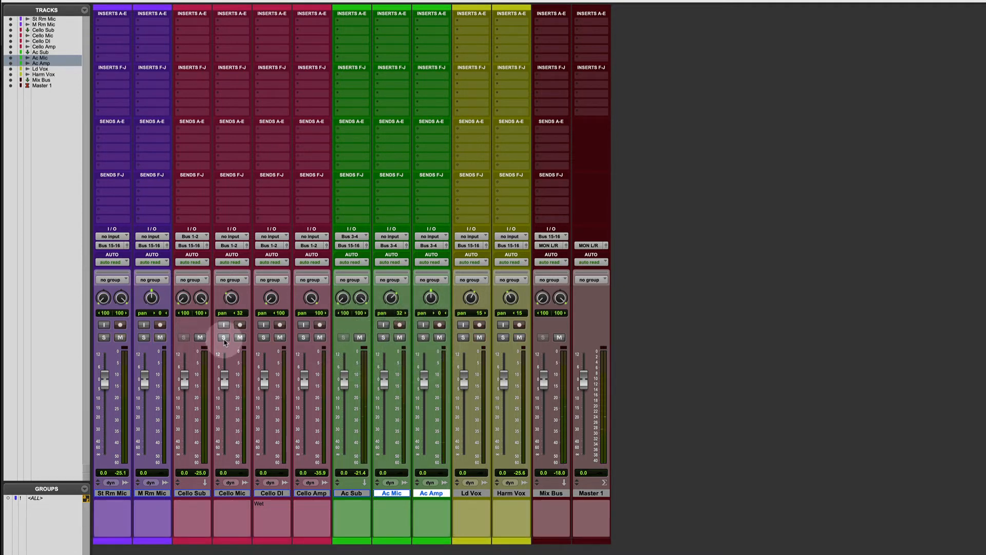
{"action": "left_click", "coordinate": [264, 337]}
{"action": "left_click", "coordinate": [304, 338]}
{"action": "key", "text": "space"}
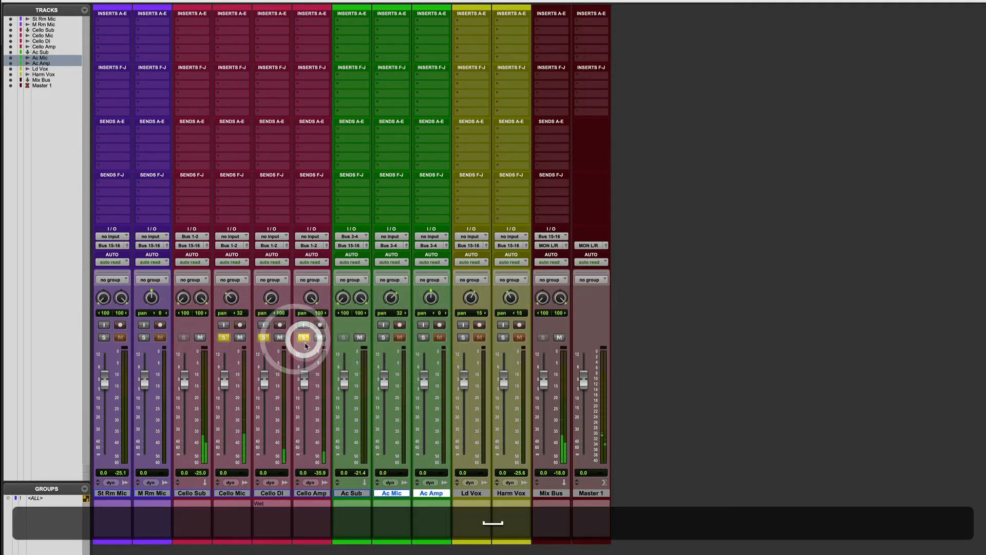
Select Cello Mic, Cello DI and Cello Amp, briefly mute them together to check their path, and clear their solos
{"action": "left_click", "coordinate": [238, 494]}
{"action": "left_click", "coordinate": [262, 494], "text": "shift"}
{"action": "left_click", "coordinate": [312, 493], "text": "shift"}
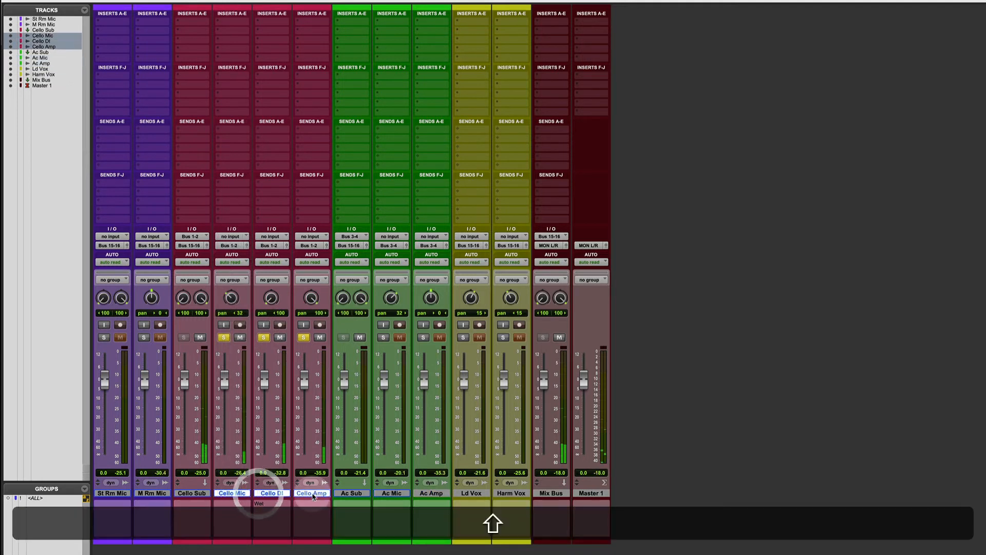
{"action": "left_click", "coordinate": [320, 339], "text": "alt+shift"}
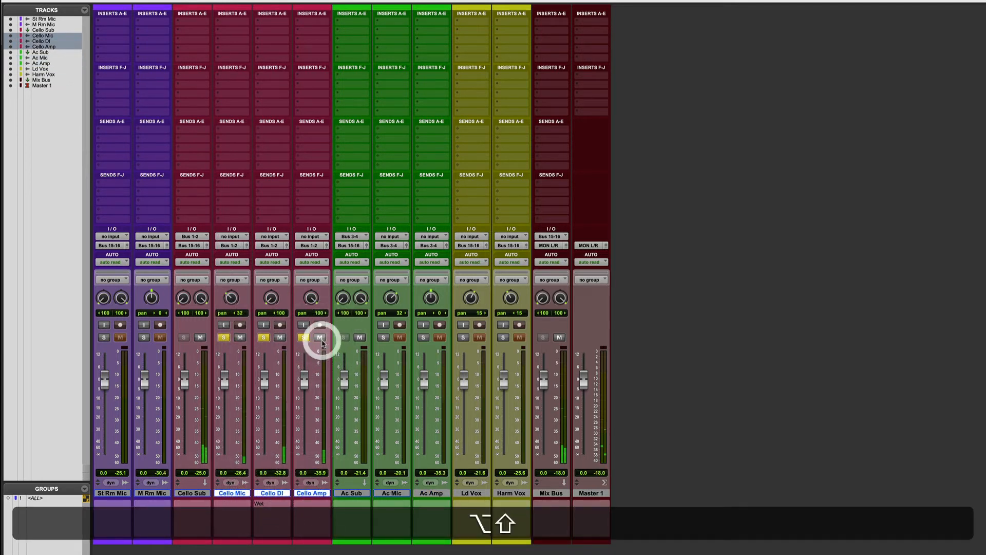
{"action": "left_click", "coordinate": [322, 339], "text": "alt+shift"}
{"action": "left_click", "coordinate": [305, 338], "text": "alt"}
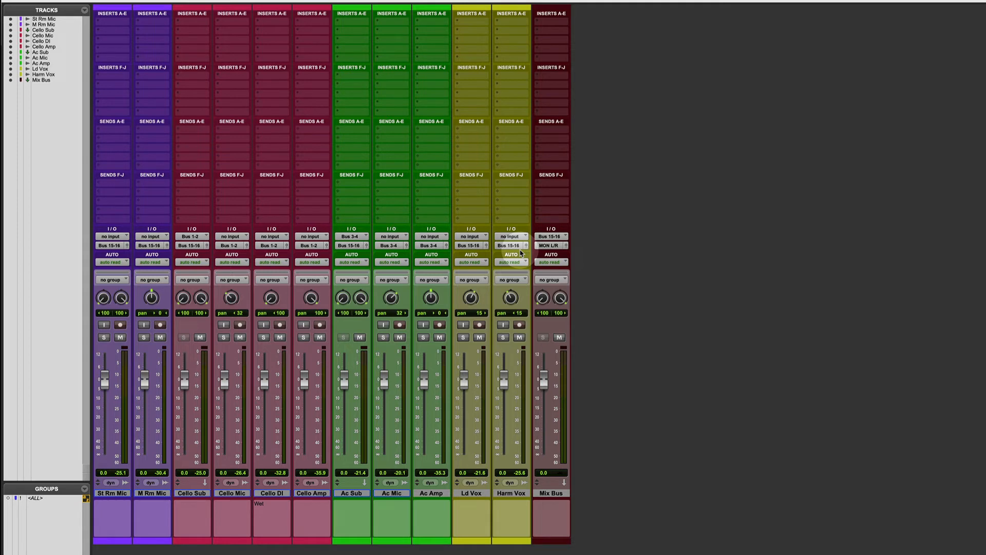
Rename the stereo bus Bus 15-16 as Mix Bus in the I/O Setup
{"action": "left_click", "coordinate": [320, 1]}
{"action": "mouse_move", "coordinate": [299, 1]}
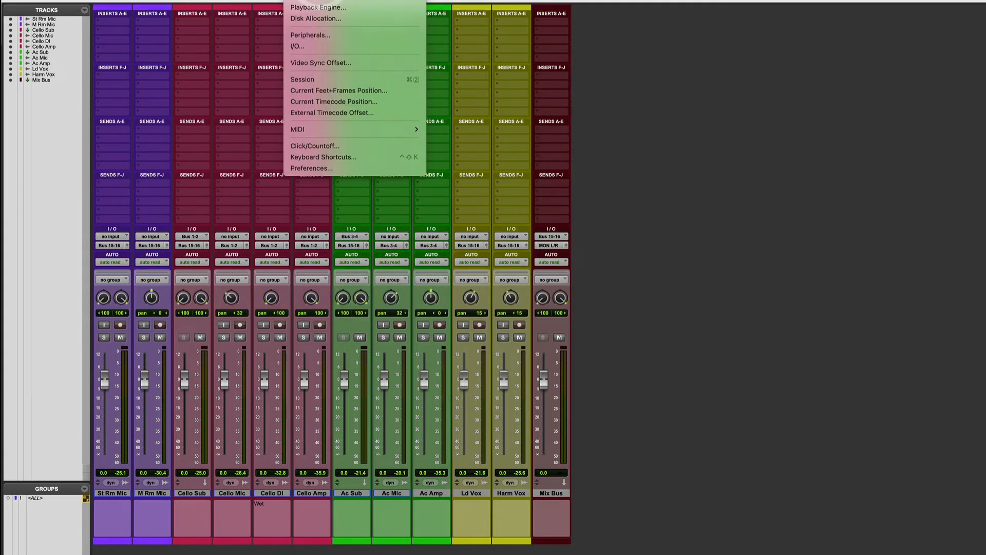
{"action": "left_click", "coordinate": [310, 45]}
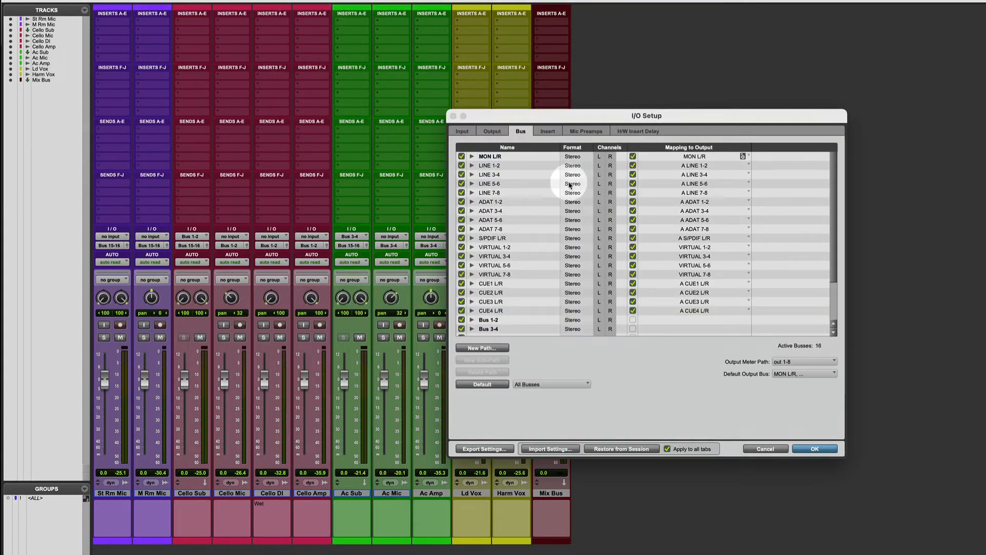
{"action": "scroll", "coordinate": [531, 293], "scroll_direction": "down", "scroll_amount": 2}
{"action": "left_click_drag", "start_coordinate": [560, 116], "coordinate": [774, 85]}
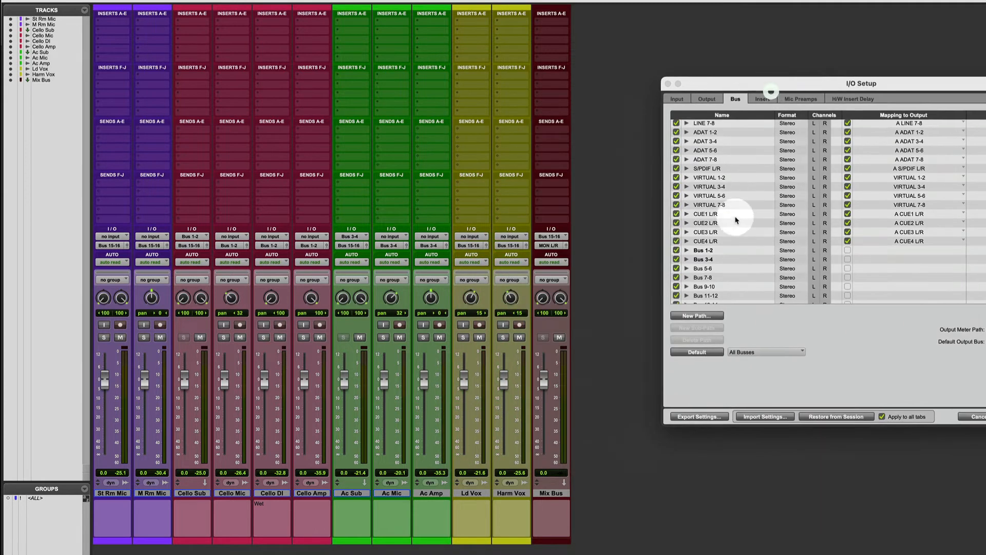
{"action": "scroll", "coordinate": [738, 270], "scroll_direction": "down", "scroll_amount": 1}
{"action": "double_click", "coordinate": [709, 299]}
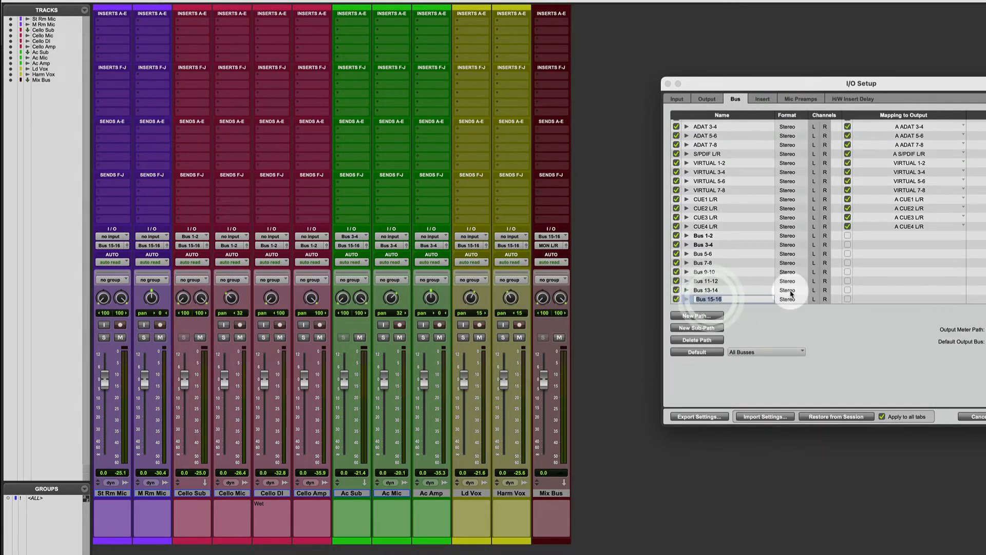
{"action": "type", "text": "Mix Bus"}
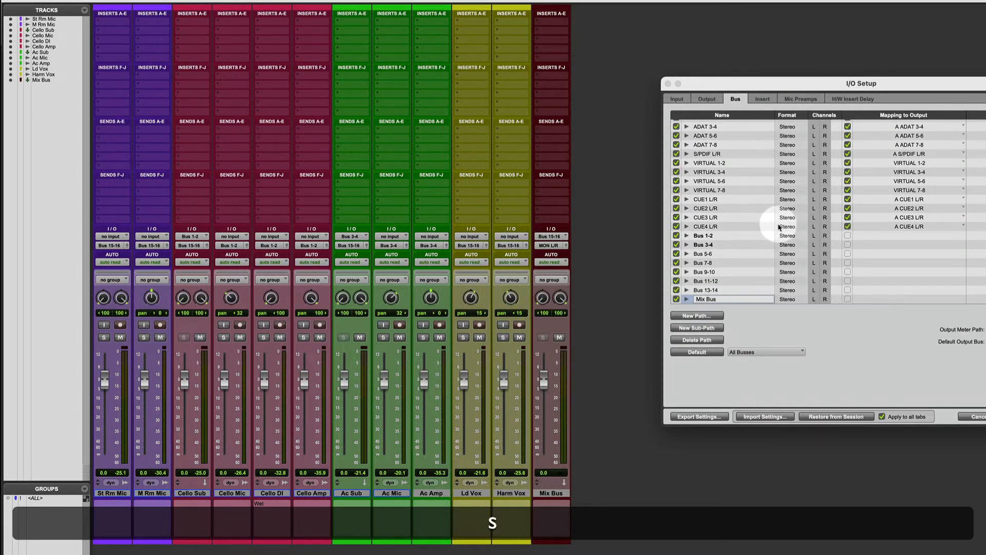
Rename Bus 1-2 as Cello Sub and Bus 3-4 as Ac Sub, and apply the I/O Setup
{"action": "double_click", "coordinate": [703, 235]}
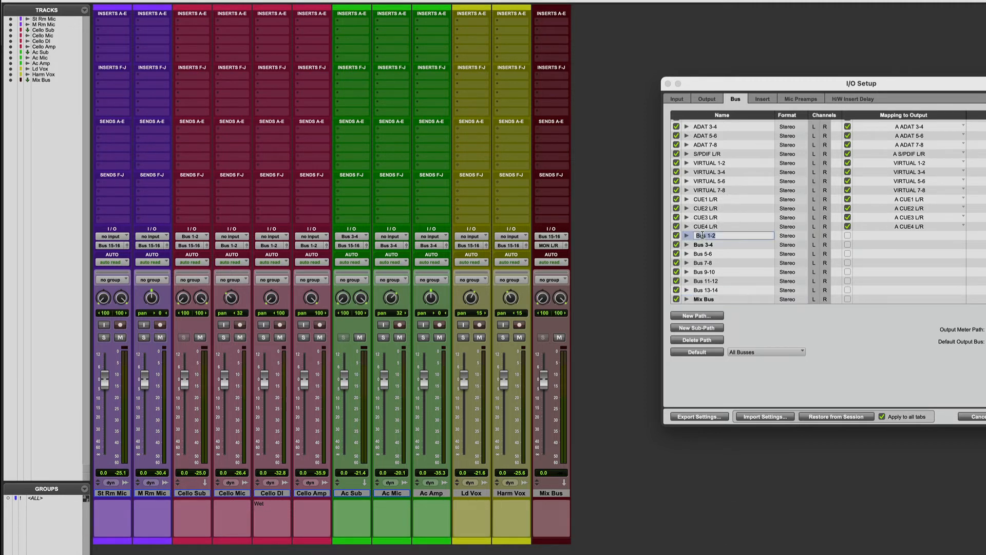
{"action": "type", "text": "Cello S"}
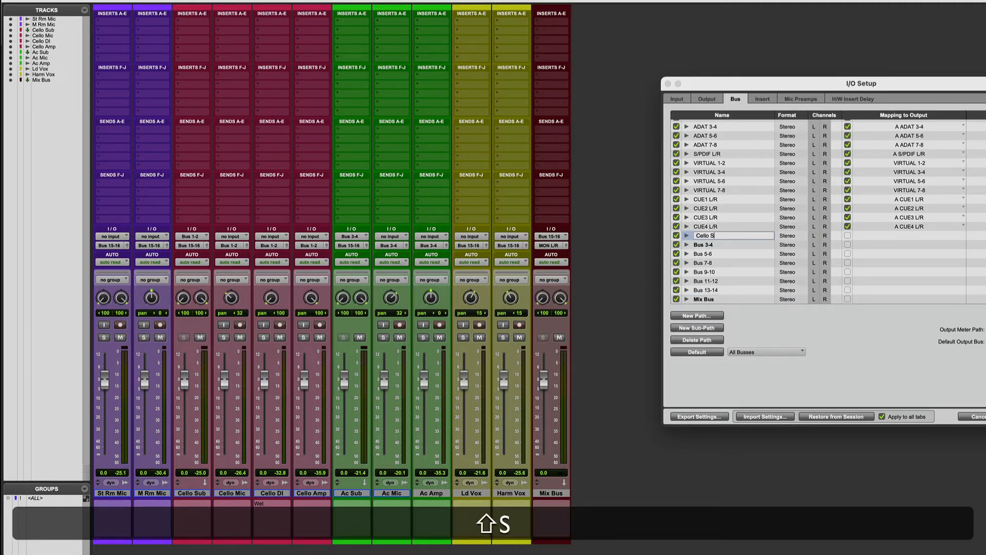
{"action": "type", "text": "ub"}
{"action": "key", "text": "Tab"}
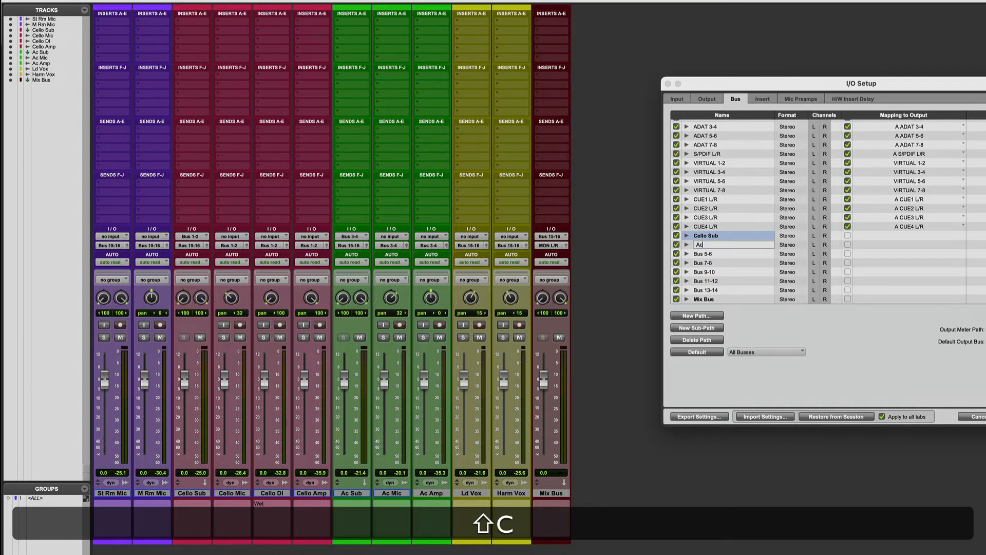
{"action": "key", "text": "KP_Enter"}
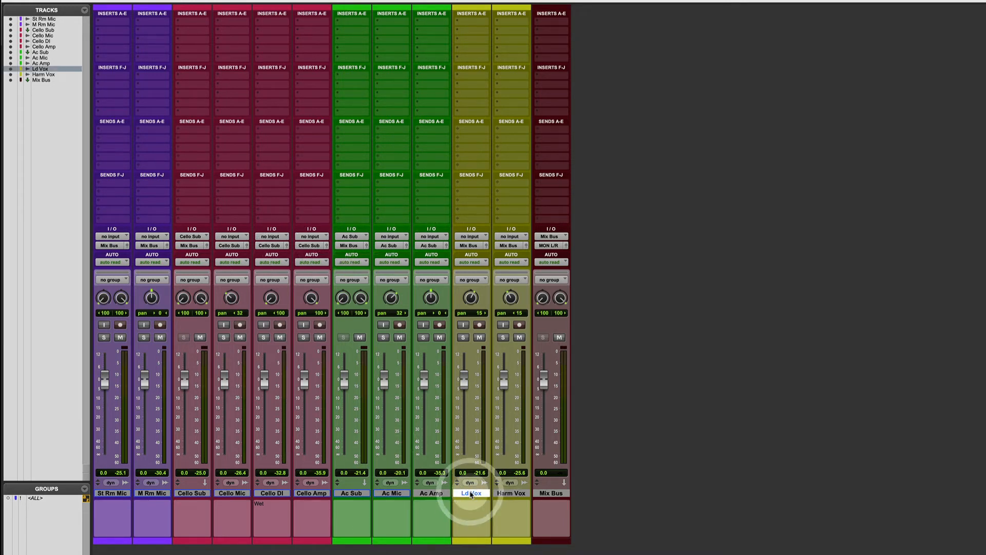
Create a stereo Aux Input named Vx Verb from Ld Vox's first send and move the track after Mix Bus
{"action": "left_click", "coordinate": [460, 132]}
{"action": "mouse_move", "coordinate": [483, 139]}
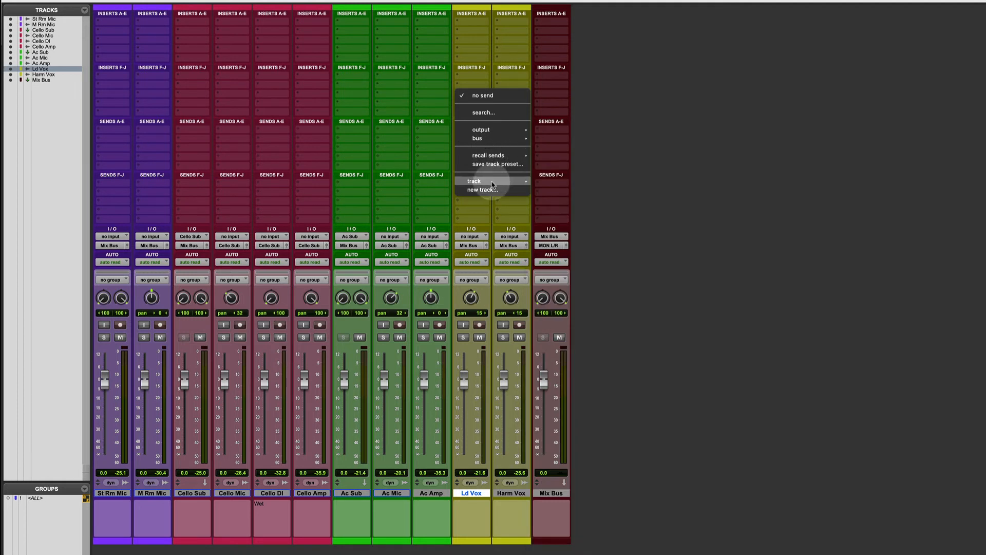
{"action": "left_click", "coordinate": [488, 190]}
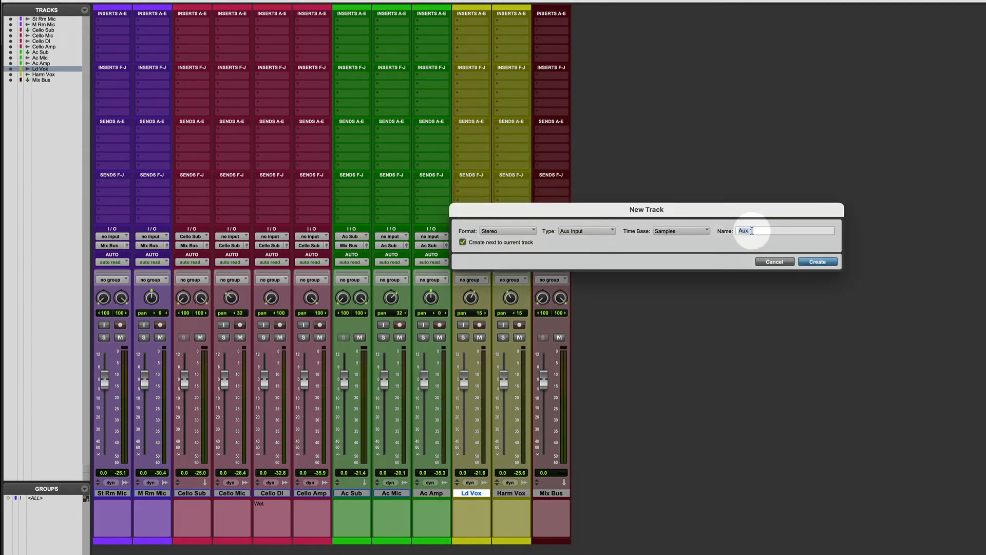
{"action": "type", "text": "VX"}
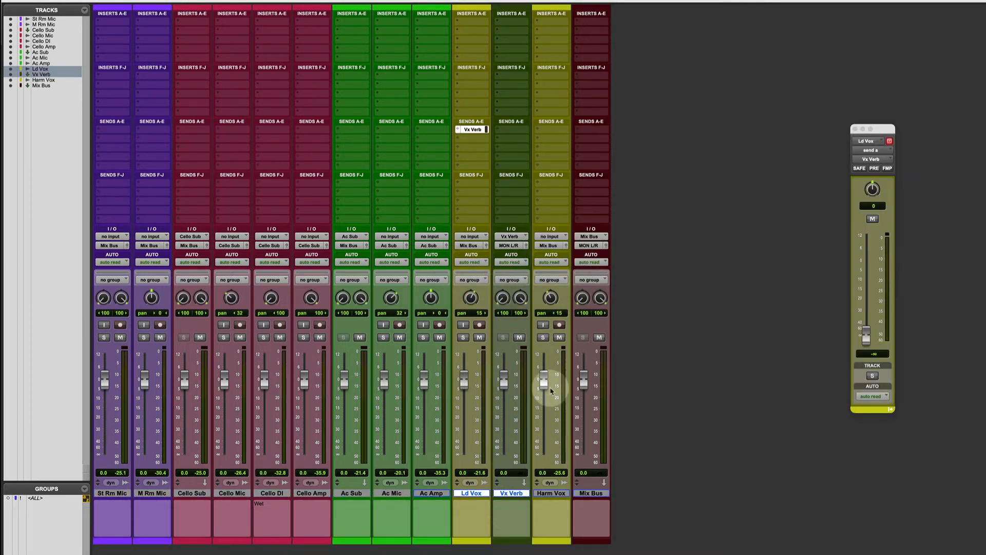
{"action": "left_click_drag", "start_coordinate": [516, 497], "coordinate": [623, 501]}
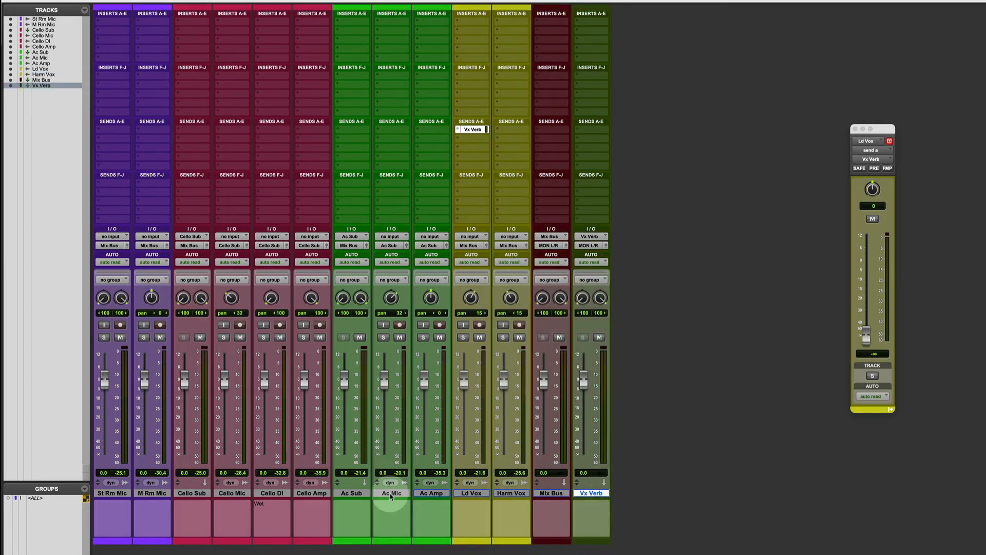
Create a stereo Aux Input named Cello Dly from Cello Mic's first send and move the track after Vx Verb
{"action": "left_click", "coordinate": [230, 494]}
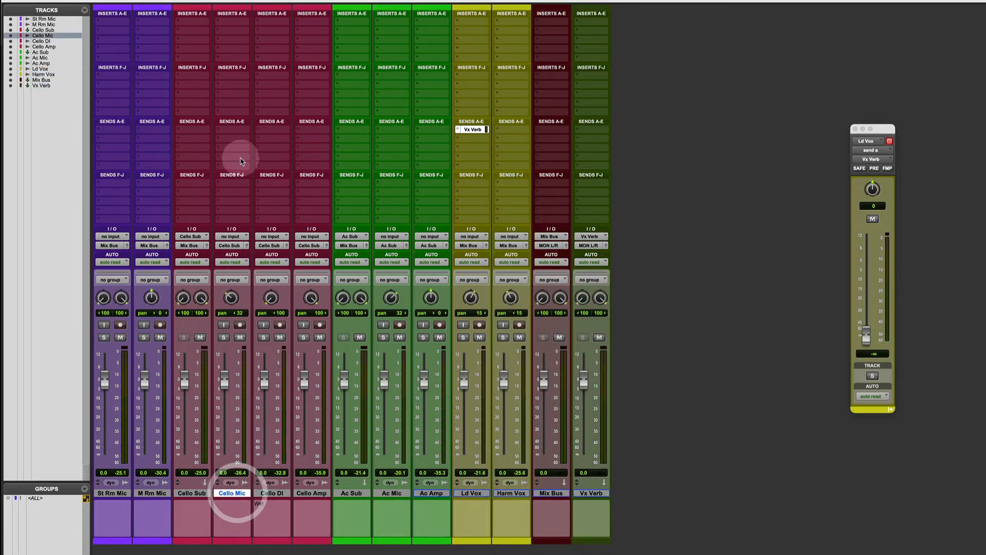
{"action": "left_click", "coordinate": [229, 132]}
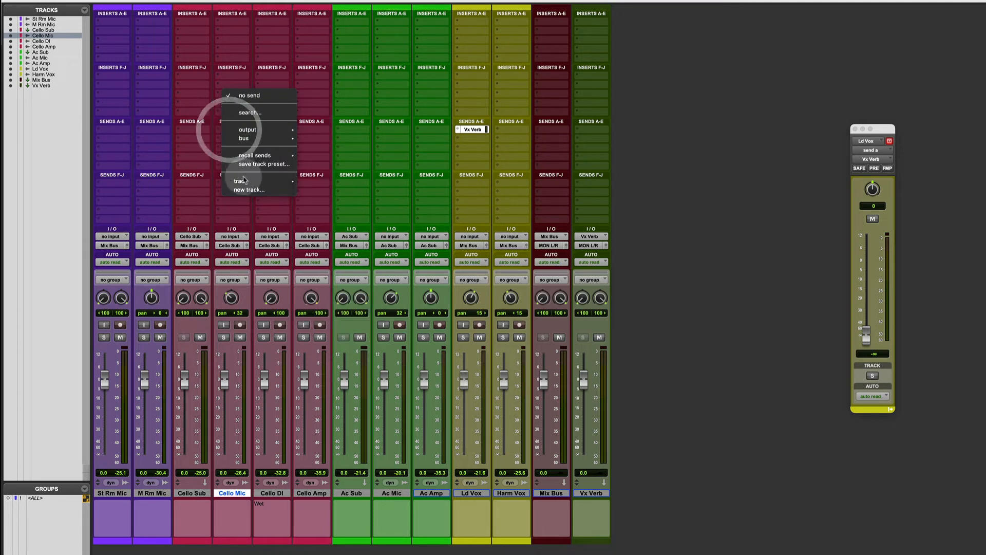
{"action": "left_click", "coordinate": [247, 189]}
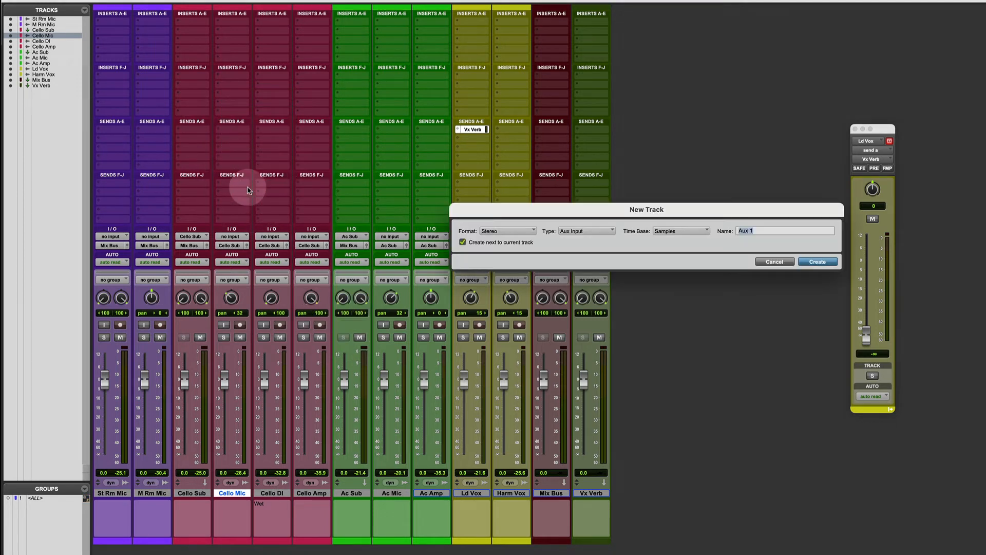
{"action": "type", "text": "Cello Dly"}
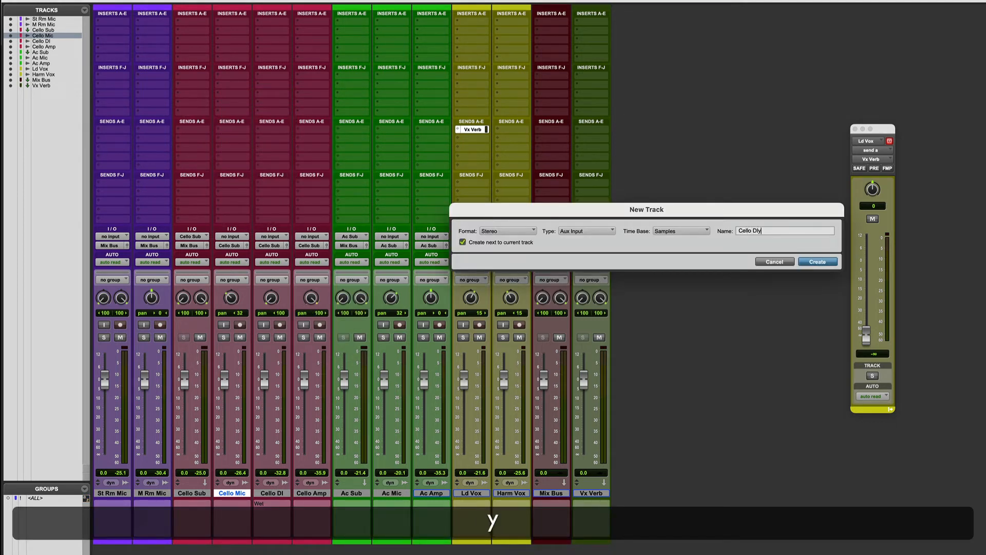
{"action": "key", "text": "Return"}
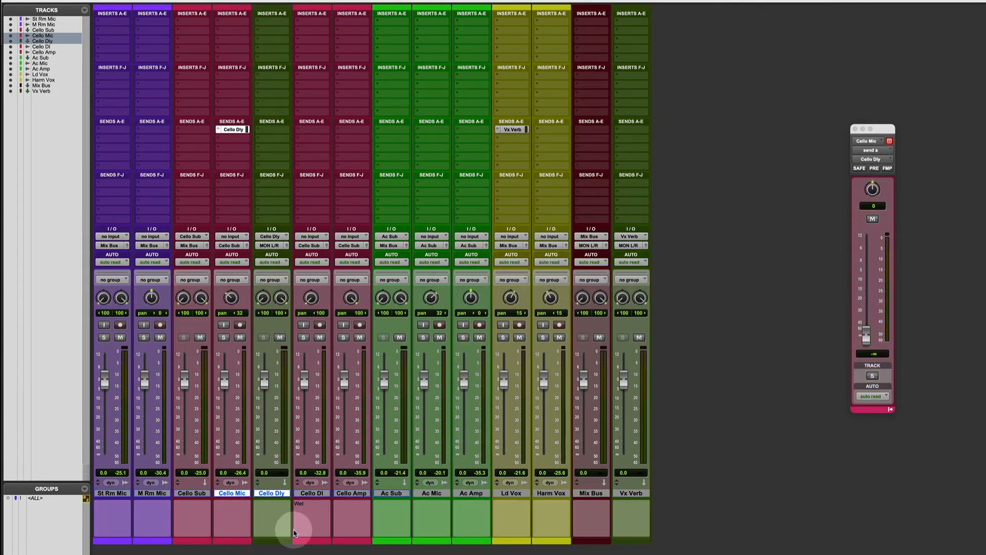
{"action": "left_click", "coordinate": [277, 494], "text": "alt"}
{"action": "left_click_drag", "start_coordinate": [353, 497], "coordinate": [656, 493]}
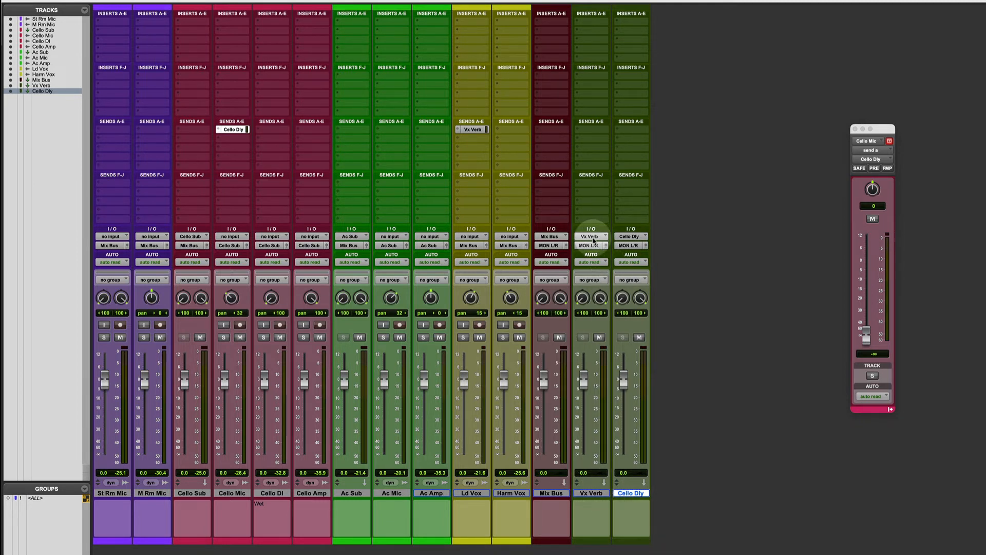
Check the bus list in the I/O Setup for the entries of the two new effect sends
{"action": "left_click", "coordinate": [306, 2]}
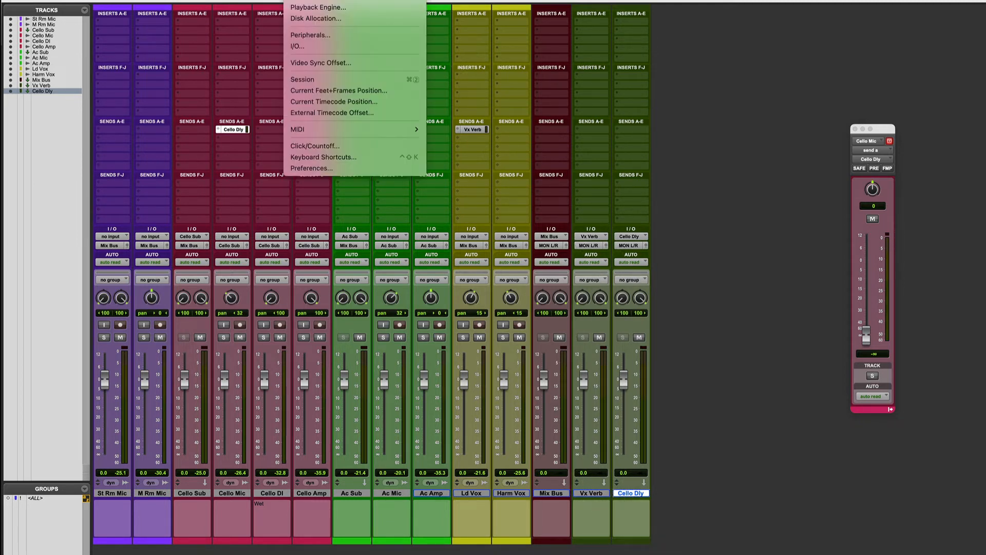
{"action": "left_click", "coordinate": [315, 50]}
{"action": "scroll", "coordinate": [550, 280], "scroll_direction": "down", "scroll_amount": 10}
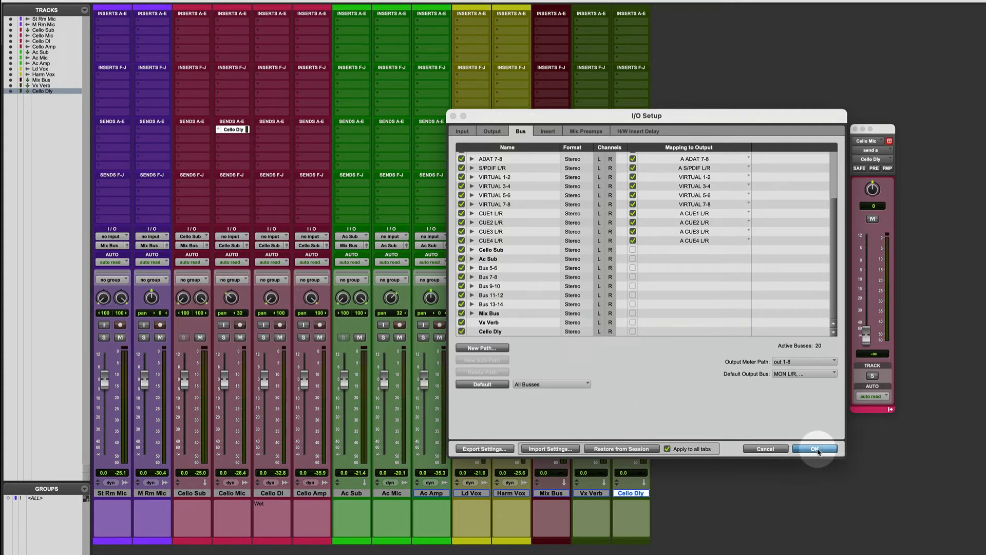
{"action": "left_click", "coordinate": [816, 449]}
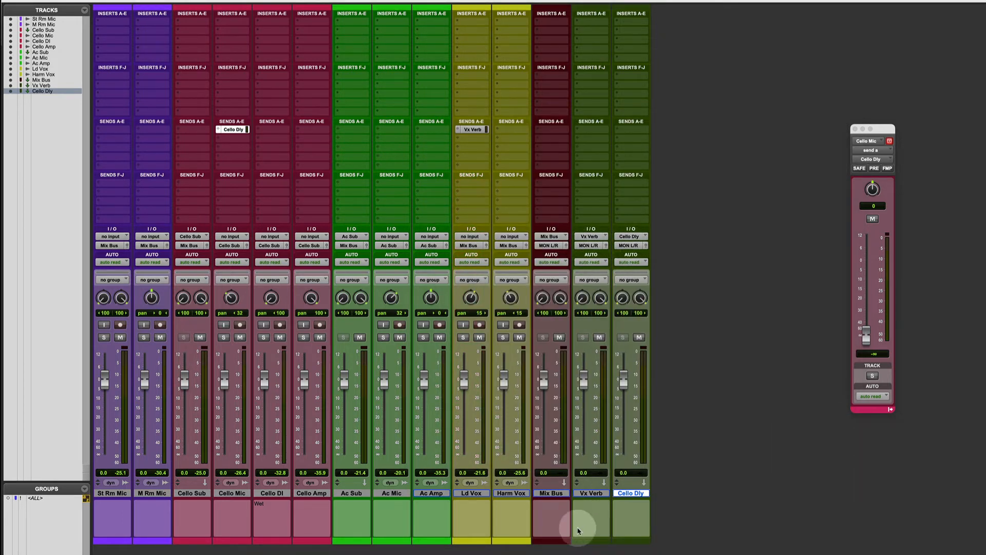
Route the outputs of Vx Verb and Cello Dly to the stereo Mix Bus
{"action": "left_click", "coordinate": [591, 494], "text": "shift"}
{"action": "left_click", "coordinate": [589, 245], "text": "alt+shift"}
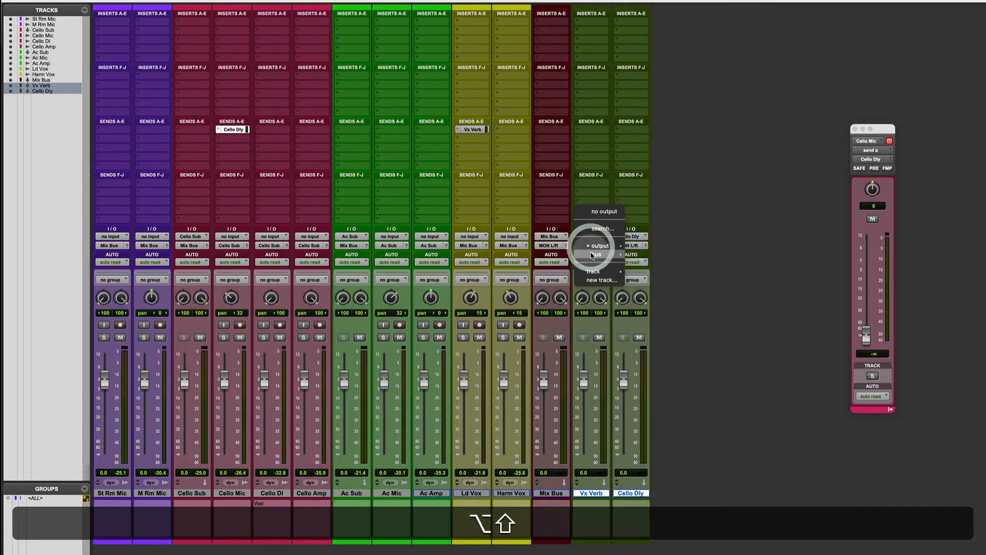
{"action": "mouse_move", "coordinate": [633, 256]}
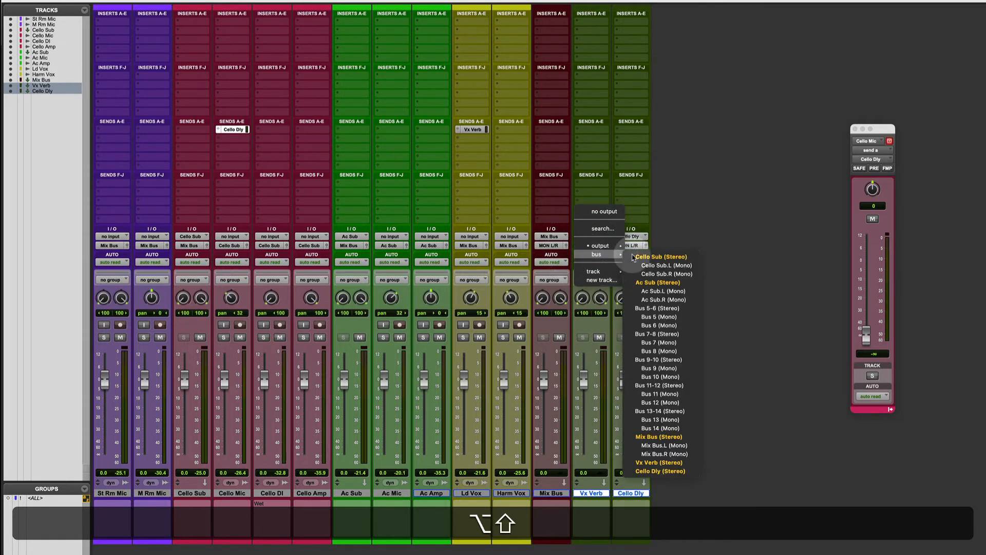
{"action": "left_click", "coordinate": [652, 436], "text": "alt+shift"}
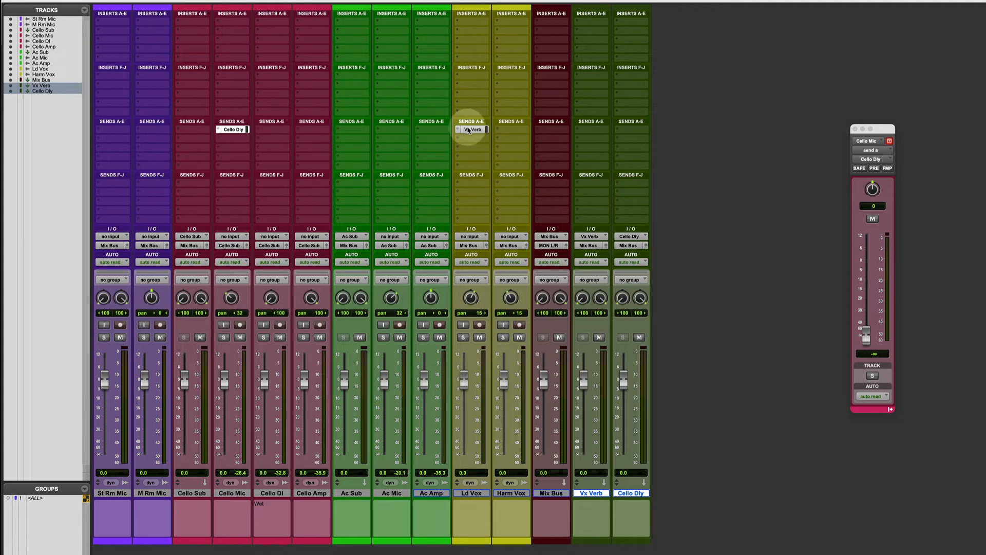
Try out the level fader and pan of Cello Mic's Cello Dly send in its send window
{"action": "left_click", "coordinate": [245, 132]}
{"action": "left_click", "coordinate": [241, 130]}
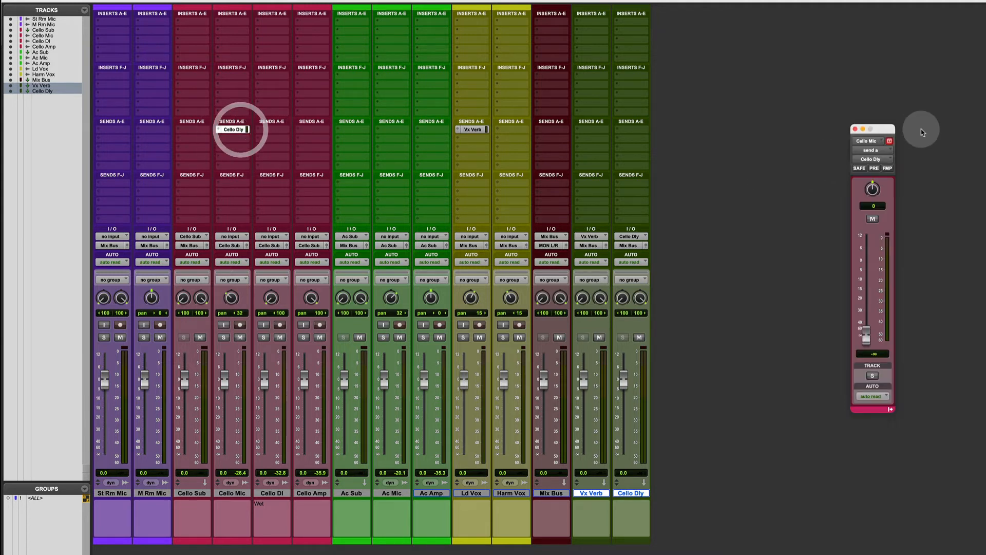
{"action": "left_click_drag", "start_coordinate": [886, 135], "coordinate": [428, 151]}
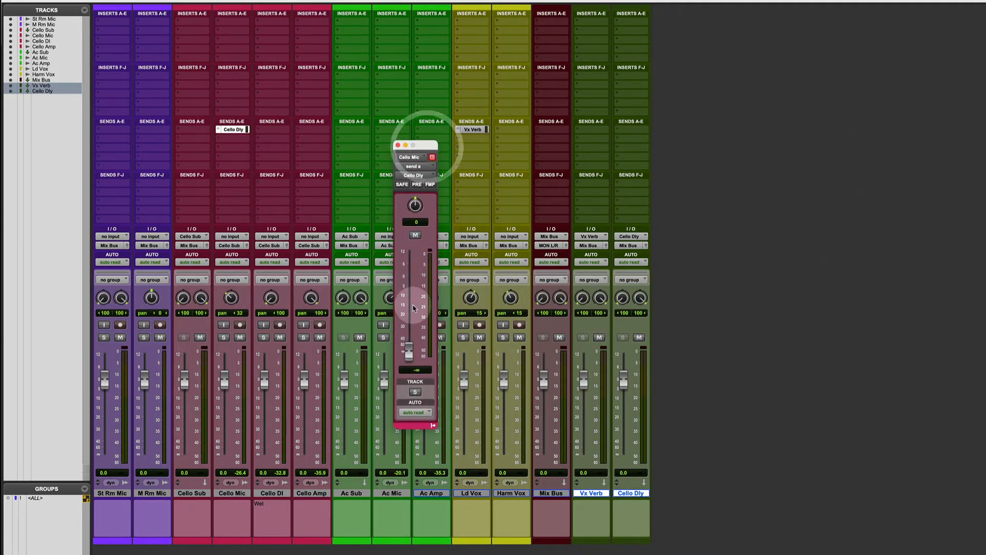
{"action": "mouse_move", "coordinate": [409, 343]}
{"action": "left_mouse_down"}
{"action": "mouse_move", "coordinate": [409, 280]}
{"action": "mouse_move", "coordinate": [410, 347]}
{"action": "left_mouse_up"}
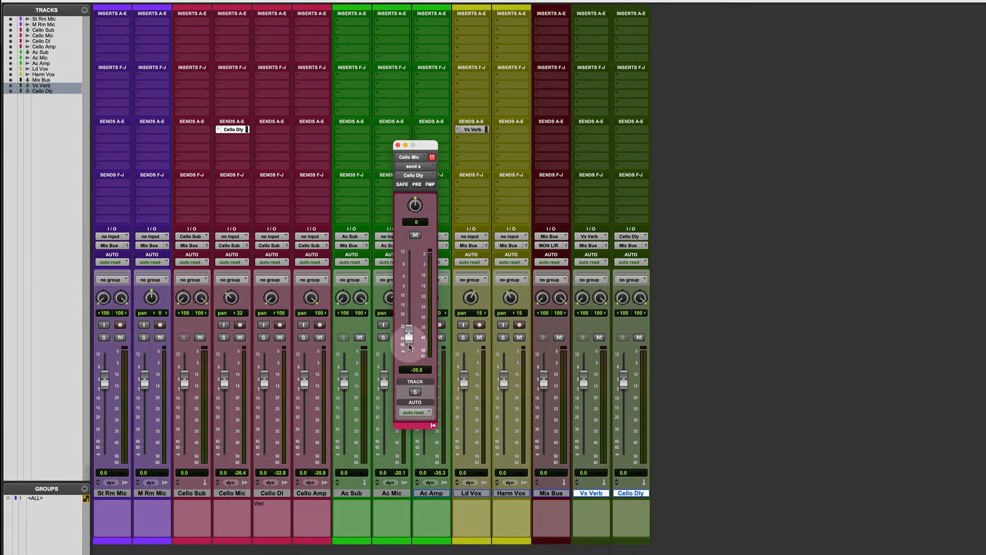
{"action": "left_click_drag", "start_coordinate": [418, 206], "coordinate": [393, 220]}
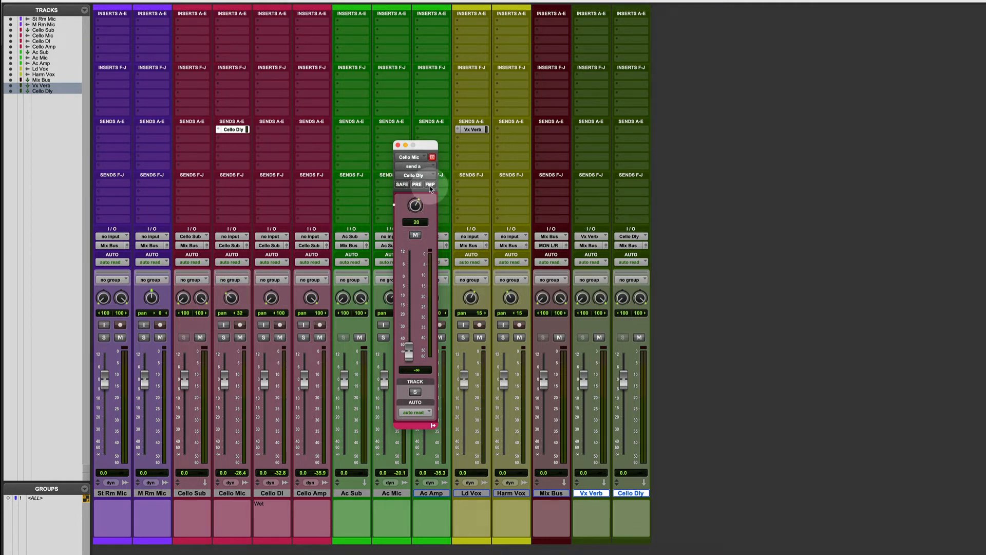
Match the Cello Dly send's pan to Cello Mic using Follow Main Pan, undoing a trial track pan move and switching the link off
{"action": "left_click", "coordinate": [431, 185]}
{"action": "left_click_drag", "start_coordinate": [230, 298], "coordinate": [230, 297]}
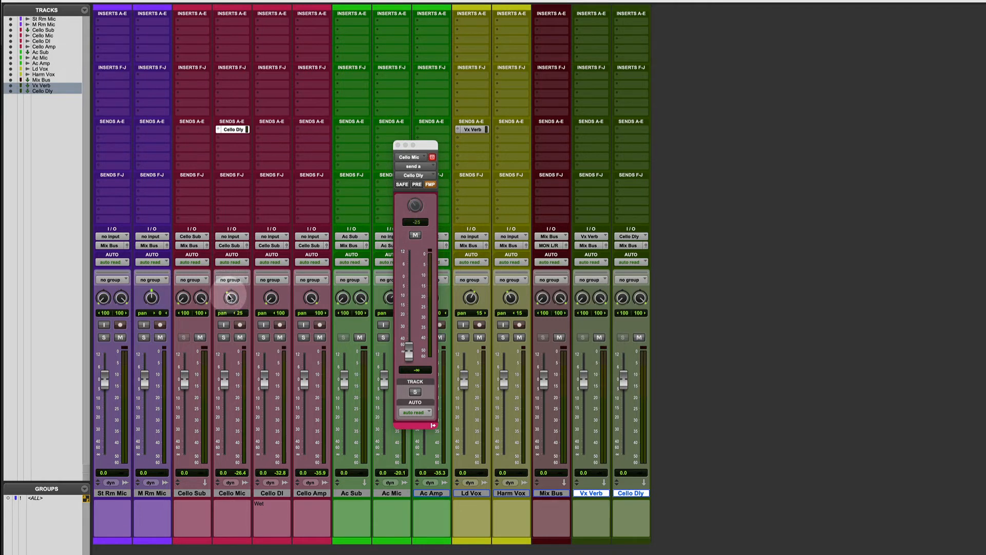
{"action": "key", "text": "super+z"}
{"action": "left_click", "coordinate": [431, 185]}
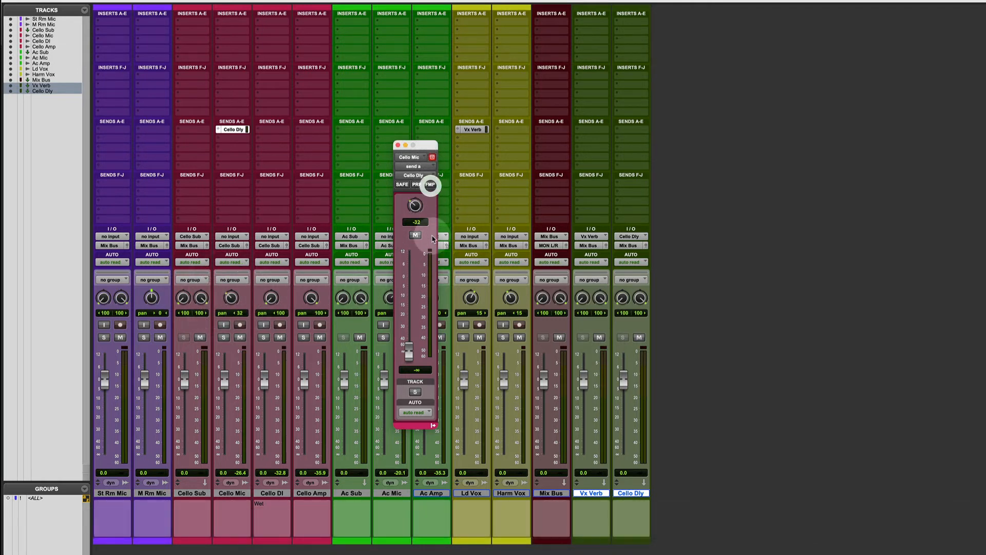
{"action": "left_click", "coordinate": [398, 144]}
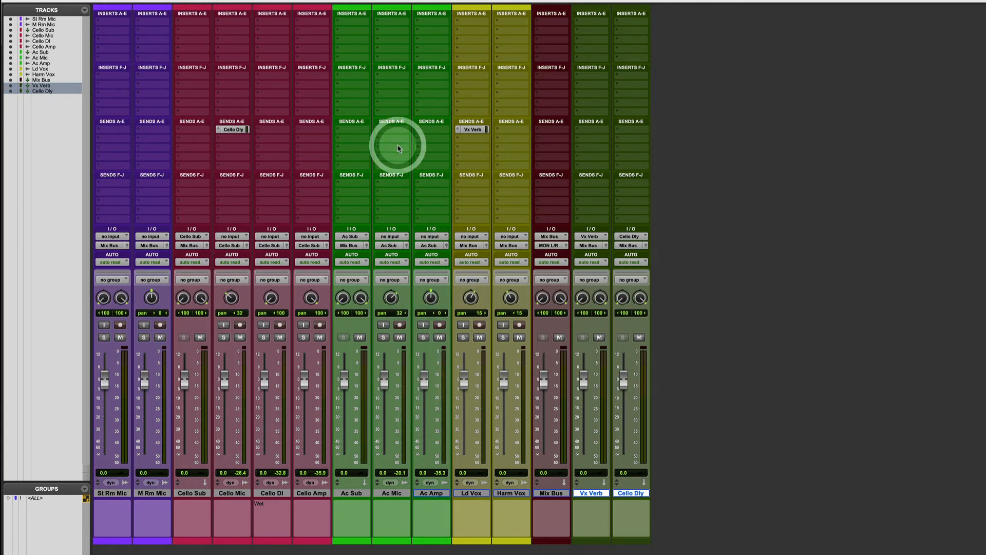
Expand send A across the mixer so its level, pan, mute and pre-fader controls show on the channel strips
{"action": "left_click", "coordinate": [459, 131], "text": "super"}
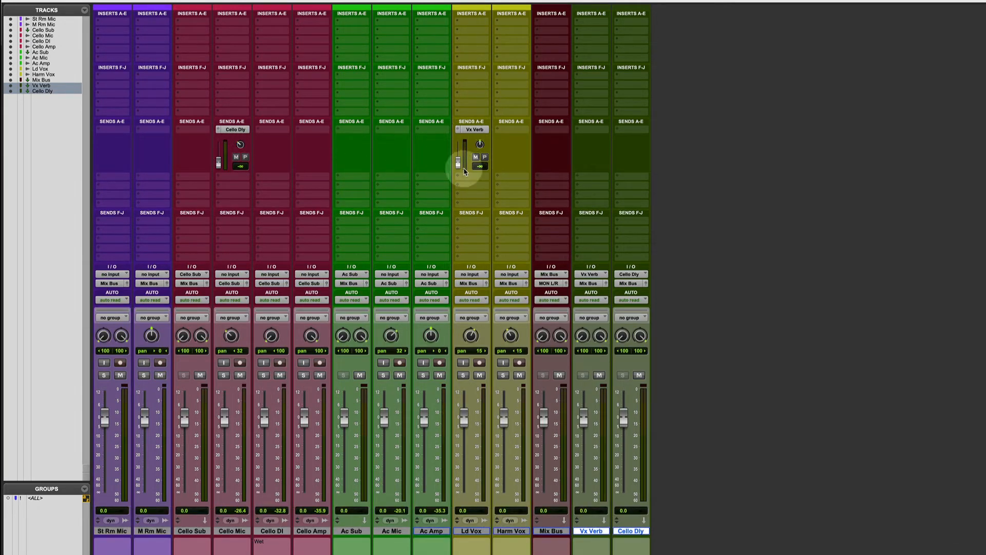
{"action": "left_click", "coordinate": [458, 129], "text": "super"}
{"action": "left_click", "coordinate": [458, 129], "text": "super"}
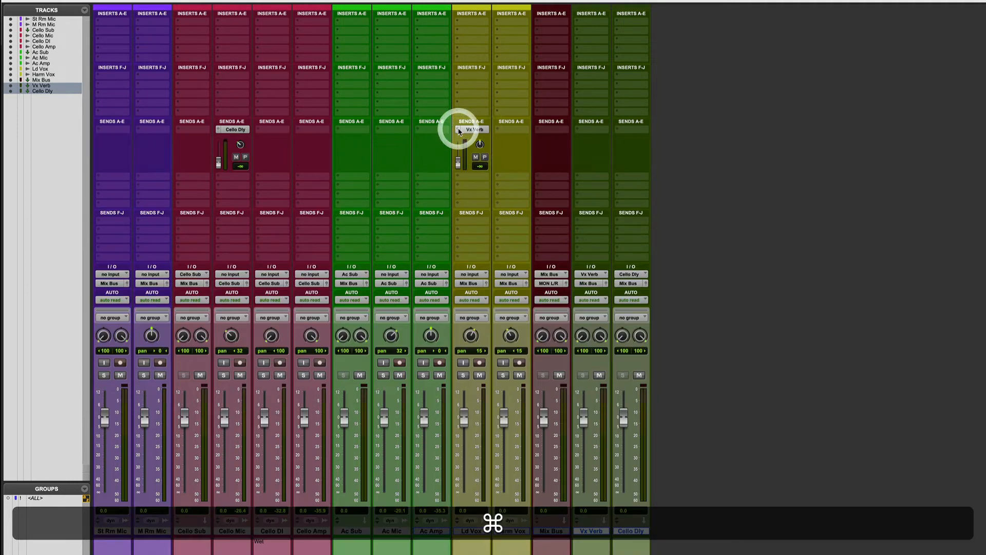
Try out the level fader, mute and pre-fader switch of Ld Vox's Vx Verb send
{"action": "mouse_move", "coordinate": [458, 162]}
{"action": "left_mouse_down"}
{"action": "mouse_move", "coordinate": [457, 154]}
{"action": "mouse_move", "coordinate": [458, 170]}
{"action": "left_mouse_up"}
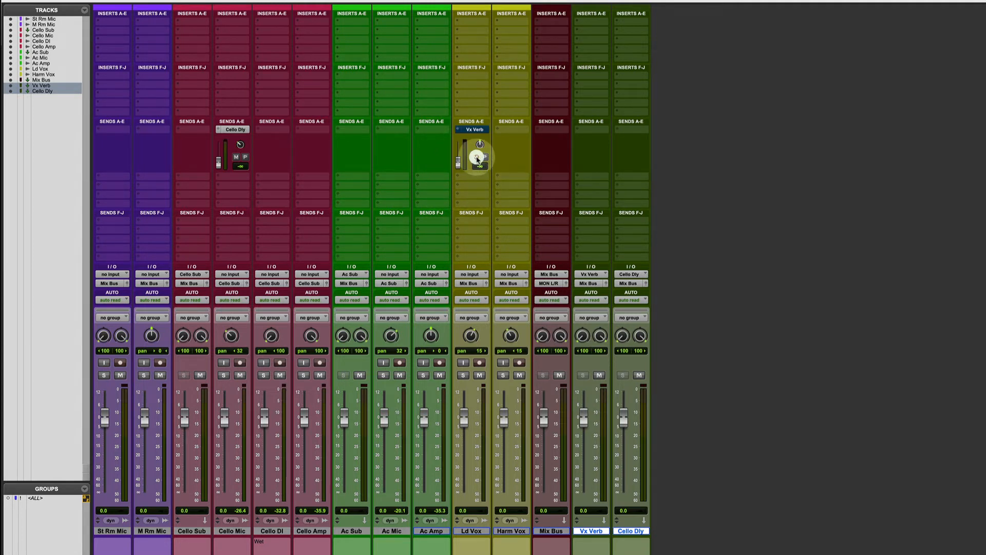
{"action": "left_click", "coordinate": [477, 157]}
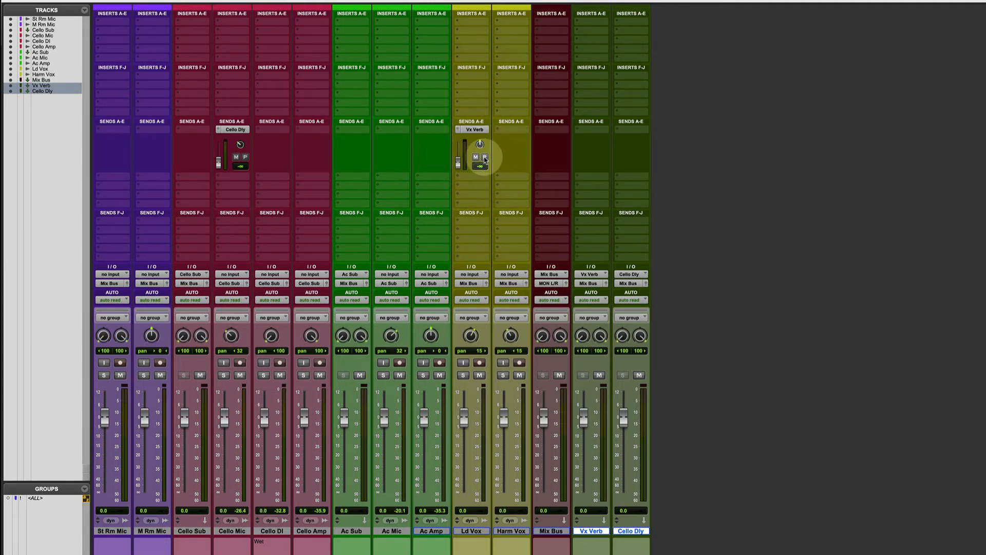
{"action": "left_click", "coordinate": [485, 158]}
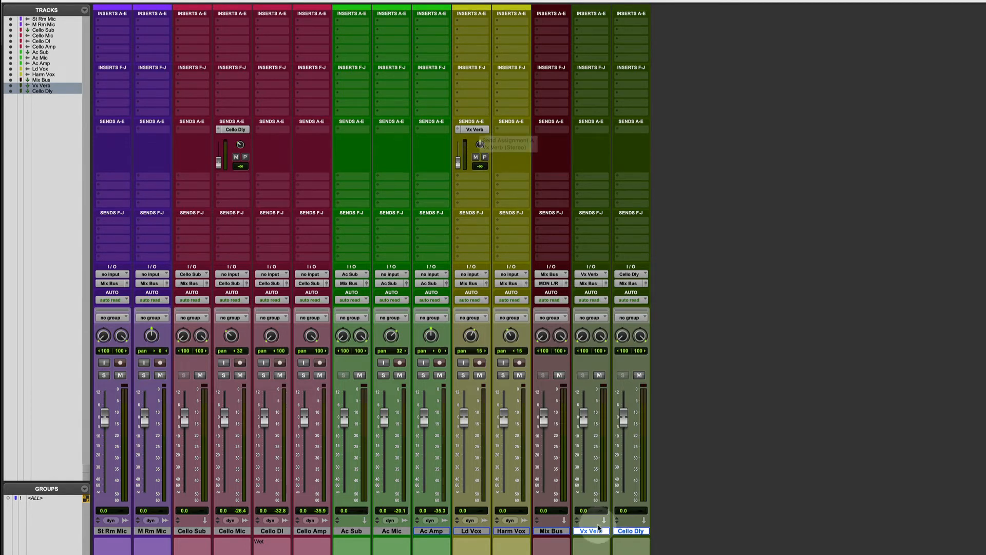
Insert the stereo D-Verb plug-in in Vx Verb's third insert slot and set its pre-delay to 50 ms
{"action": "left_click", "coordinate": [597, 530], "text": "alt"}
{"action": "left_click", "coordinate": [584, 39]}
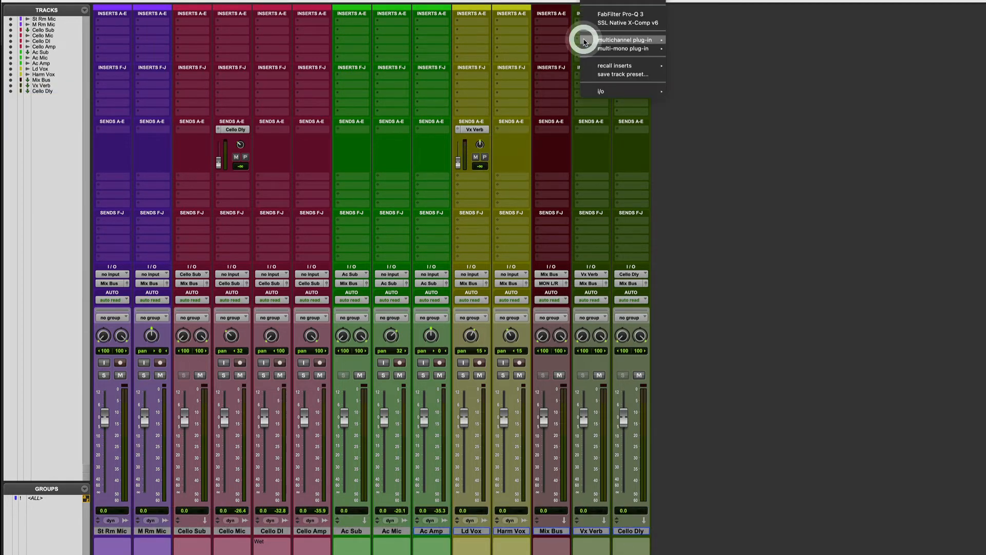
{"action": "key", "text": "Escape"}
{"action": "type", "text": "d-v"}
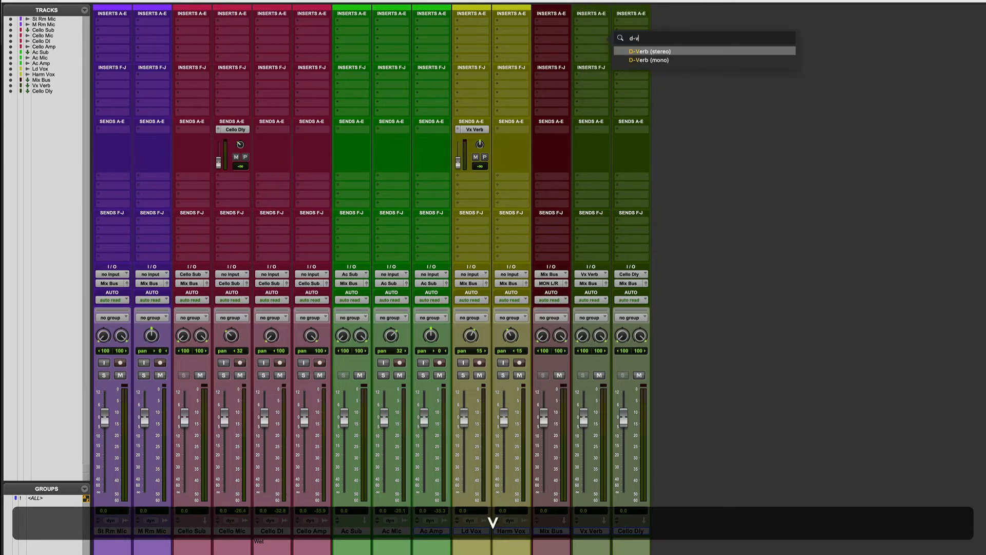
{"action": "key", "text": "Return"}
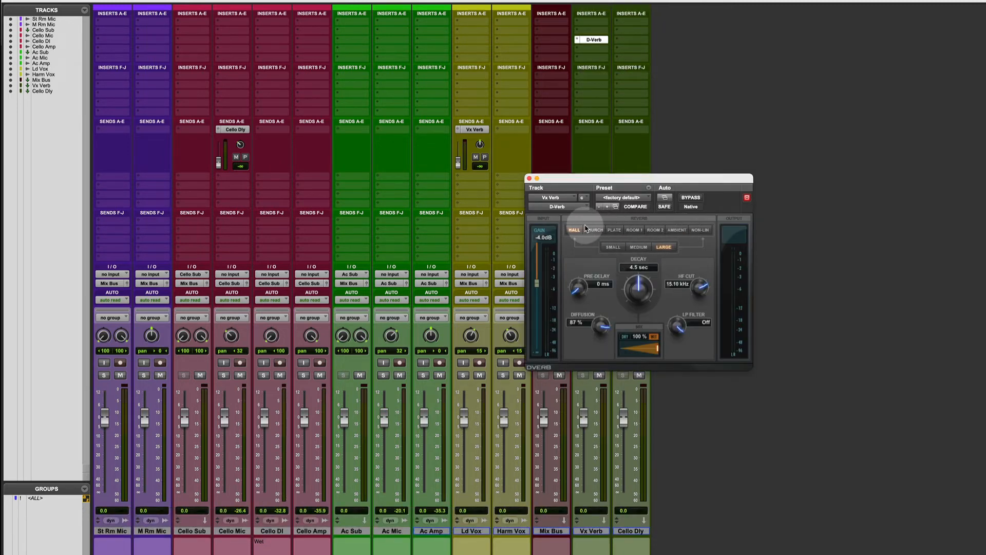
{"action": "left_click", "coordinate": [598, 282]}
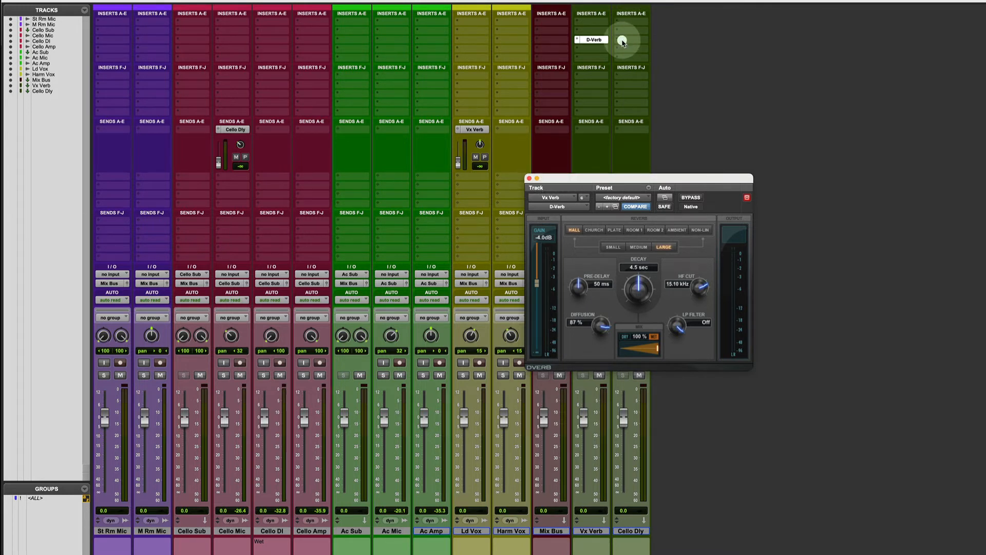
Insert the stereo Mod Delay III plug-in in Cello Dly's third insert slot
{"action": "left_click", "coordinate": [622, 41]}
{"action": "type", "text": "mon=d"}
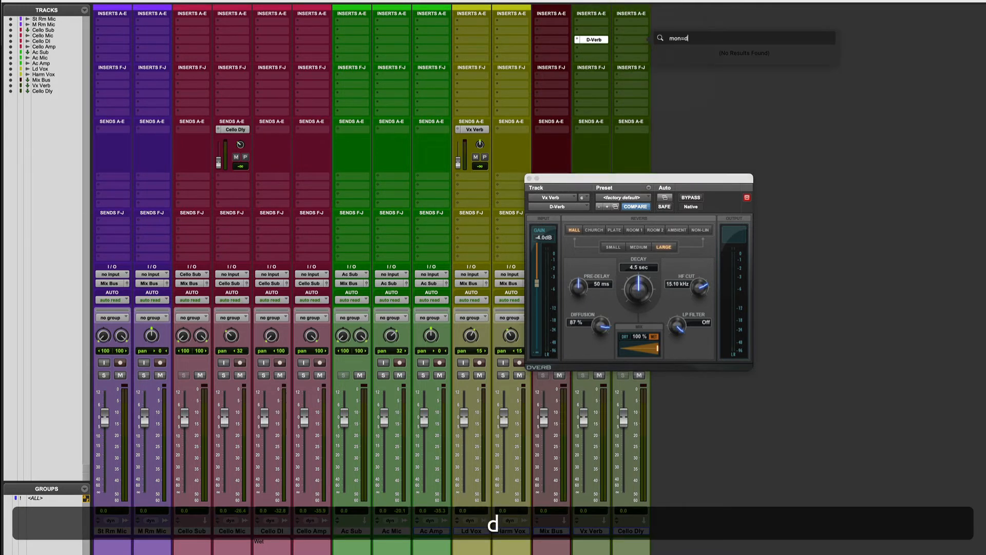
{"action": "key", "text": "BackSpace"}
{"action": "key", "text": "BackSpace"}
{"action": "key", "text": "BackSpace"}
{"action": "type", "text": "d"}
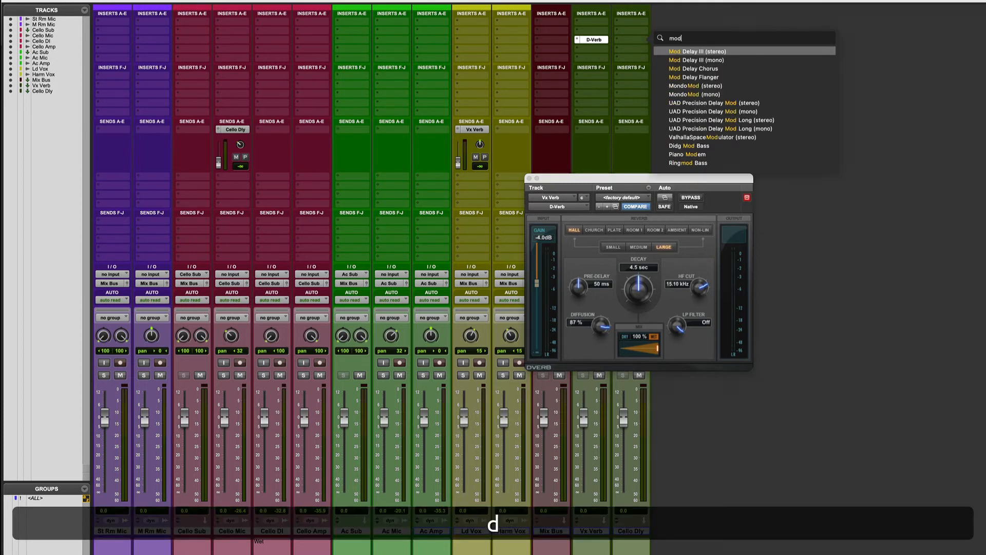
{"action": "left_click", "coordinate": [702, 51]}
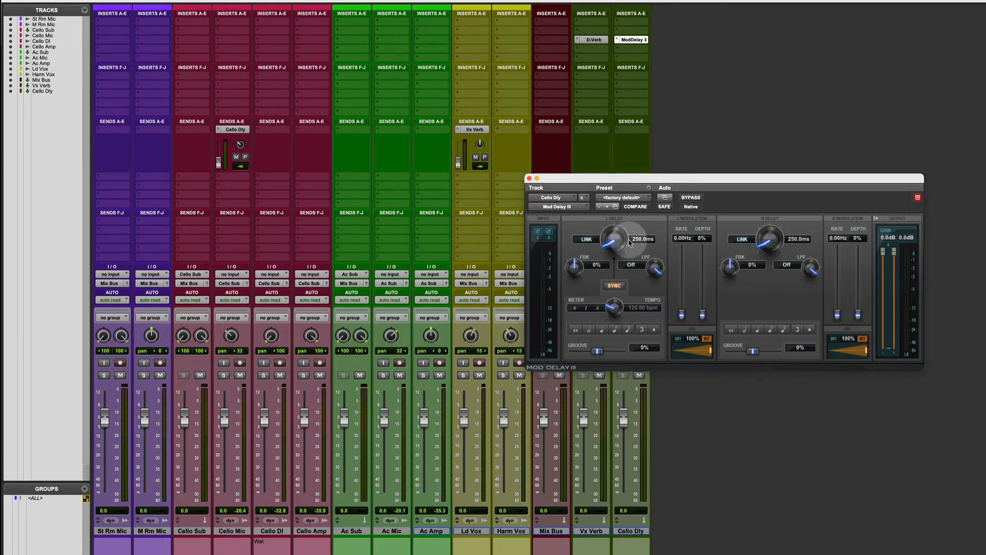
Set Mod Delay III's left delay to 650 ms and its right delay to 700 ms
{"action": "left_click", "coordinate": [618, 242]}
{"action": "left_click", "coordinate": [637, 239]}
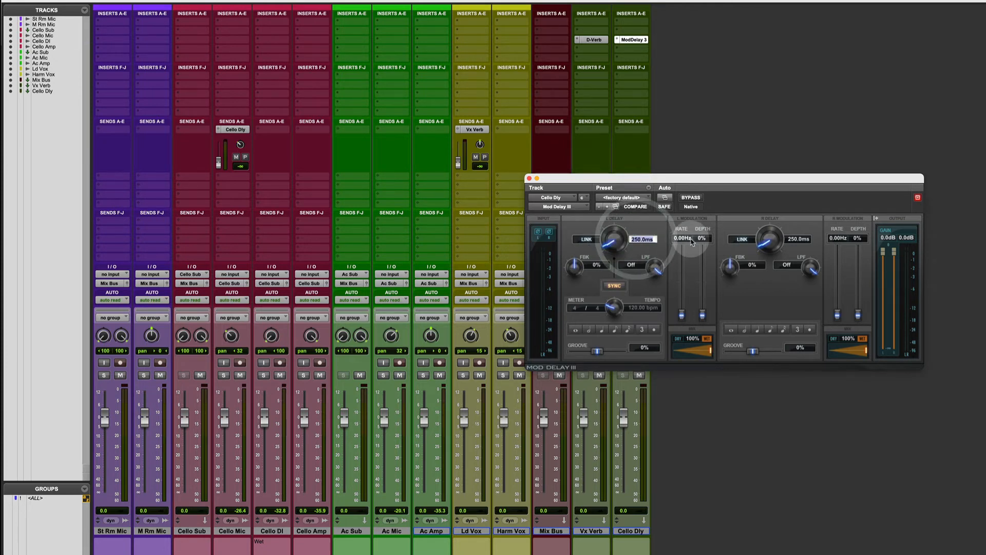
{"action": "type", "text": "650"}
{"action": "key", "text": "Return"}
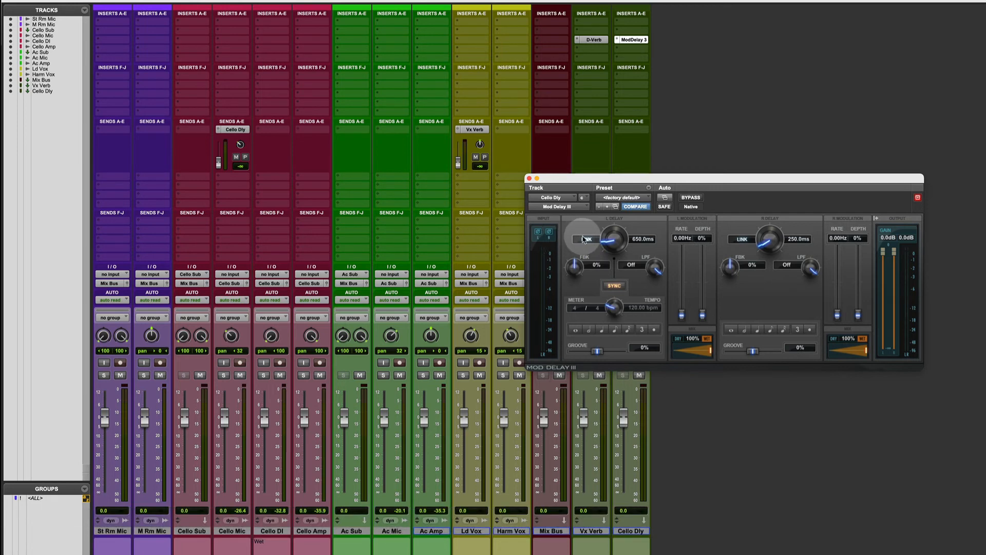
{"action": "left_click", "coordinate": [794, 239]}
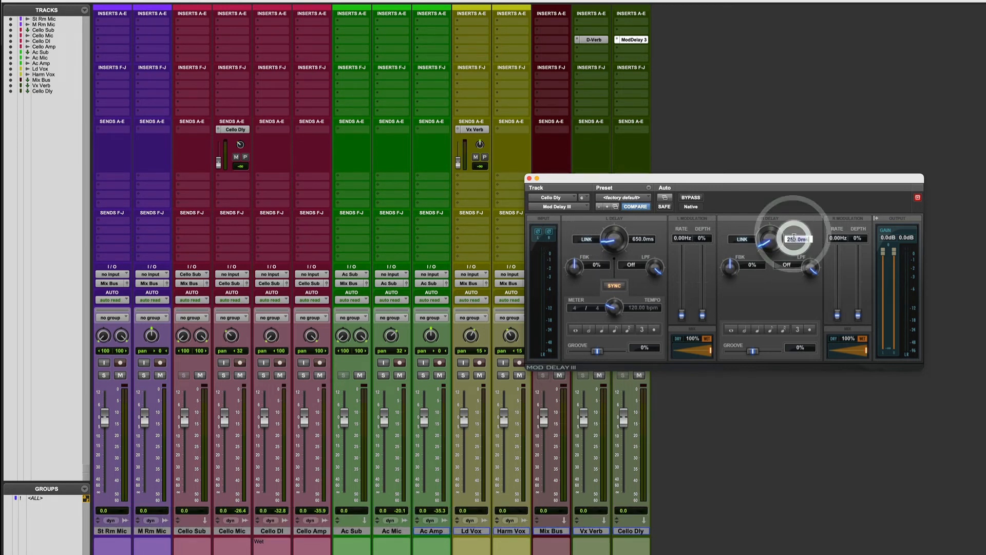
{"action": "type", "text": "700"}
{"action": "key", "text": "Return"}
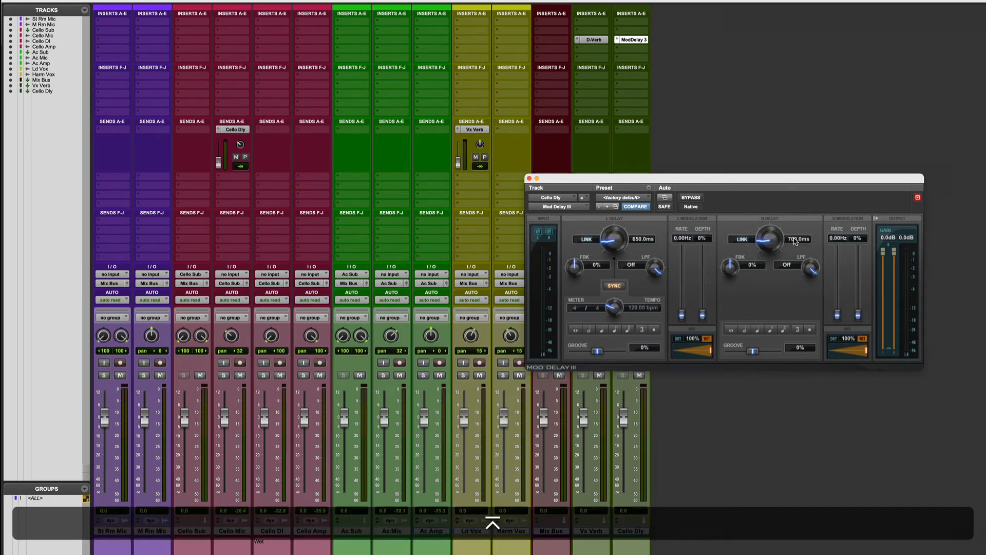
Link Mod Delay III's two channels, set feedback to 30% and the low-pass filter to 4000 Hz, and close the plug-in window
{"action": "left_click", "coordinate": [742, 240]}
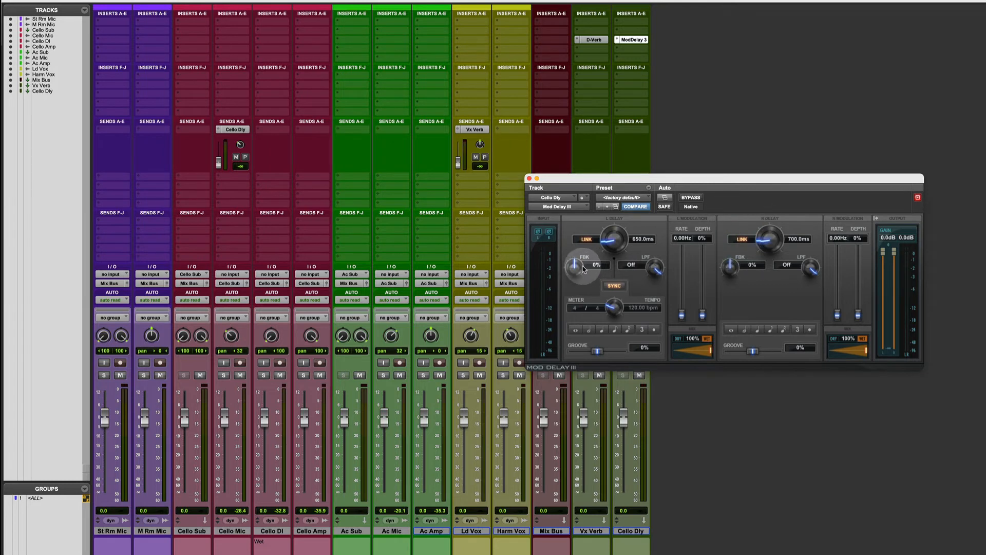
{"action": "type", "text": "30"}
{"action": "key", "text": "Return"}
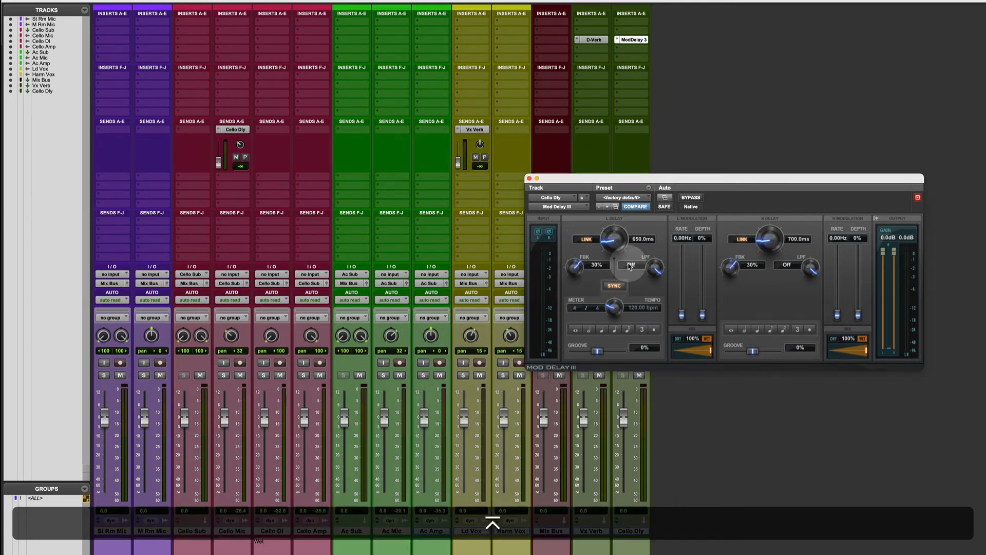
{"action": "left_click", "coordinate": [633, 265]}
{"action": "type", "text": "4000Hz"}
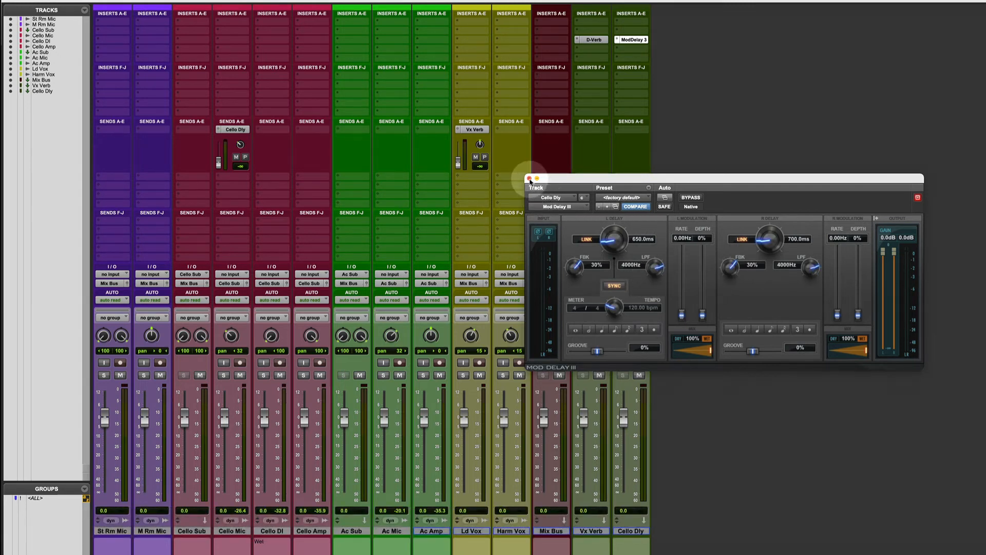
{"action": "left_click", "coordinate": [530, 179]}
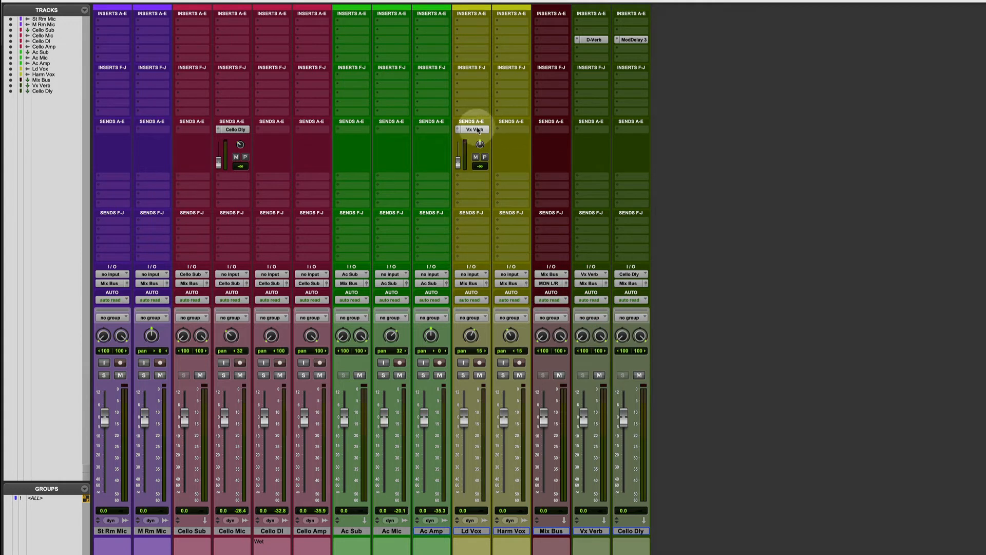
Try copying the Vx Verb send from Ld Vox to Harm Vox, and remove the copy
{"action": "key", "text": "alt"}
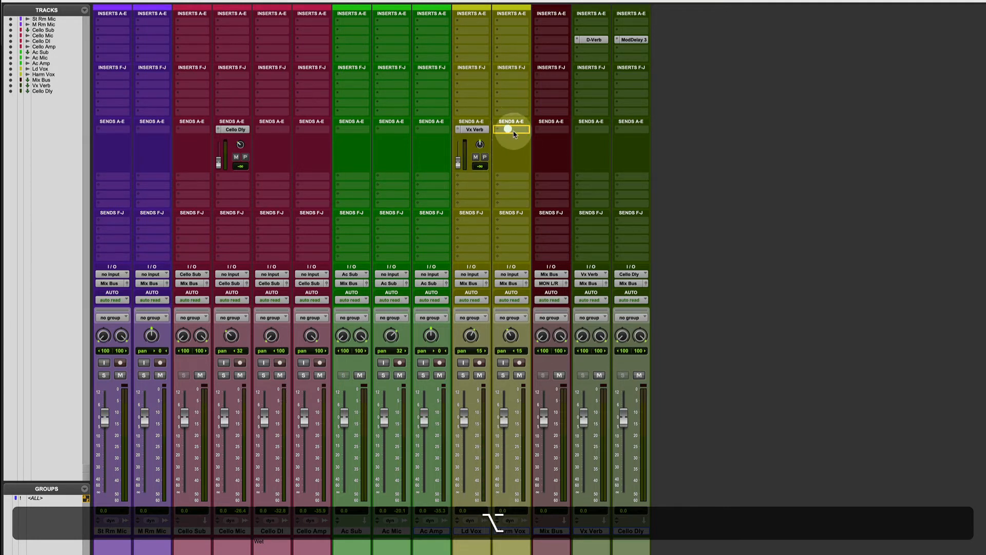
{"action": "left_click_drag", "start_coordinate": [514, 135], "coordinate": [511, 131]}
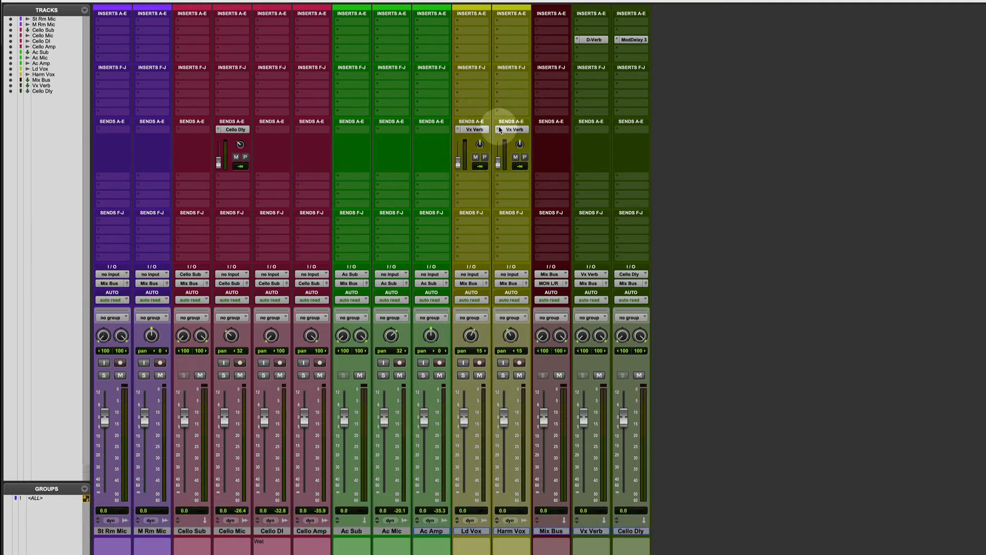
{"action": "left_click", "coordinate": [499, 130]}
{"action": "left_click", "coordinate": [516, 90]}
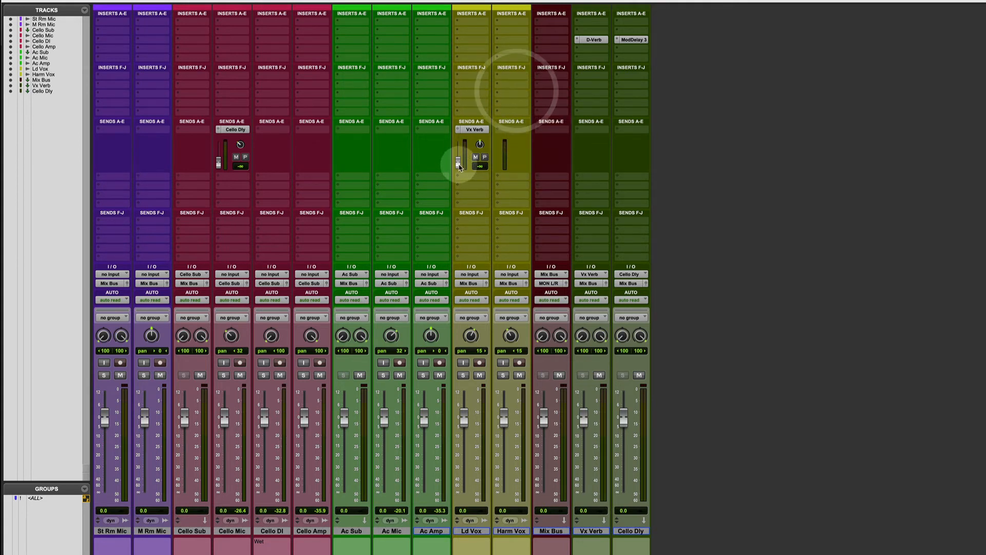
Set Ld Vox's Vx Verb send to -4.8 dB panned hard right, and copy it to Harm Vox, adjusting the copy's pan
{"action": "left_click_drag", "start_coordinate": [459, 166], "coordinate": [496, 94]}
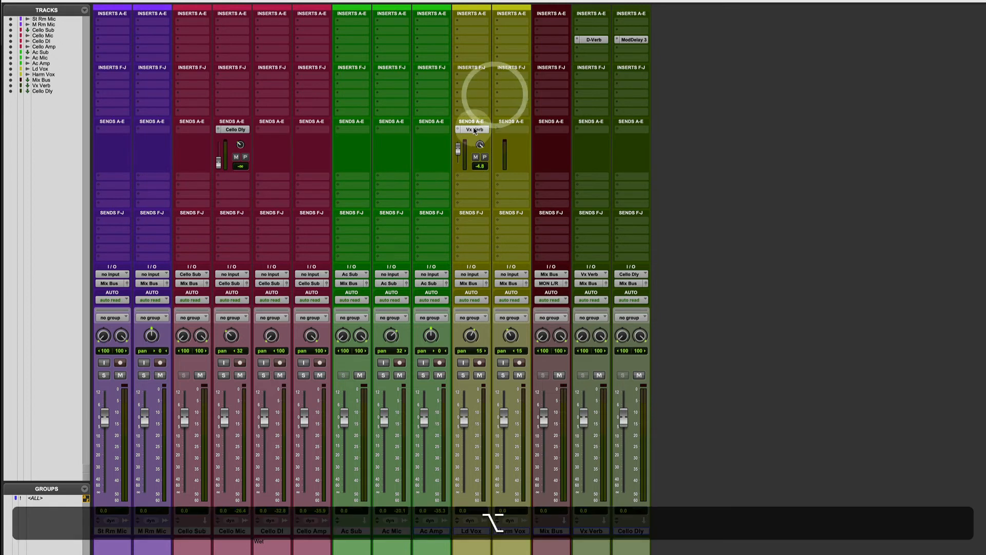
{"action": "left_click_drag", "start_coordinate": [478, 129], "coordinate": [514, 130]}
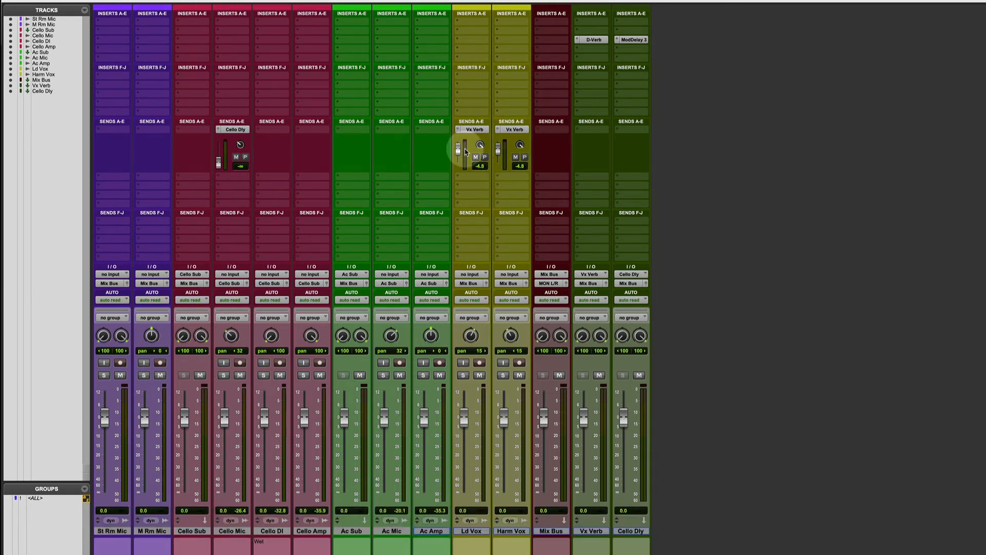
{"action": "left_click_drag", "start_coordinate": [520, 144], "coordinate": [522, 282]}
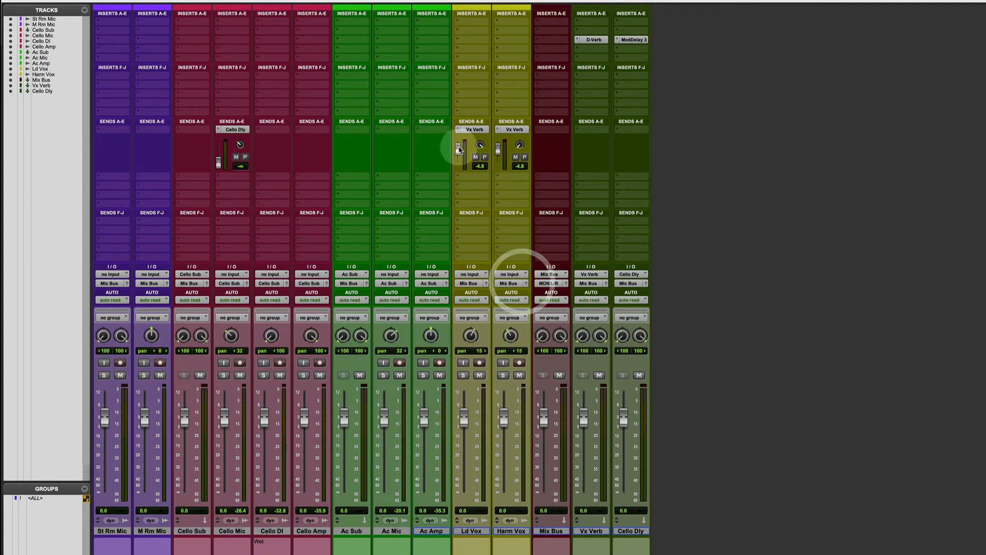
Lower Ld Vox's Vx Verb send to -7.0 dB in its send window, copy the send to Harm Vox and close the window
{"action": "left_click", "coordinate": [473, 130]}
{"action": "left_click_drag", "start_coordinate": [410, 284], "coordinate": [410, 294]}
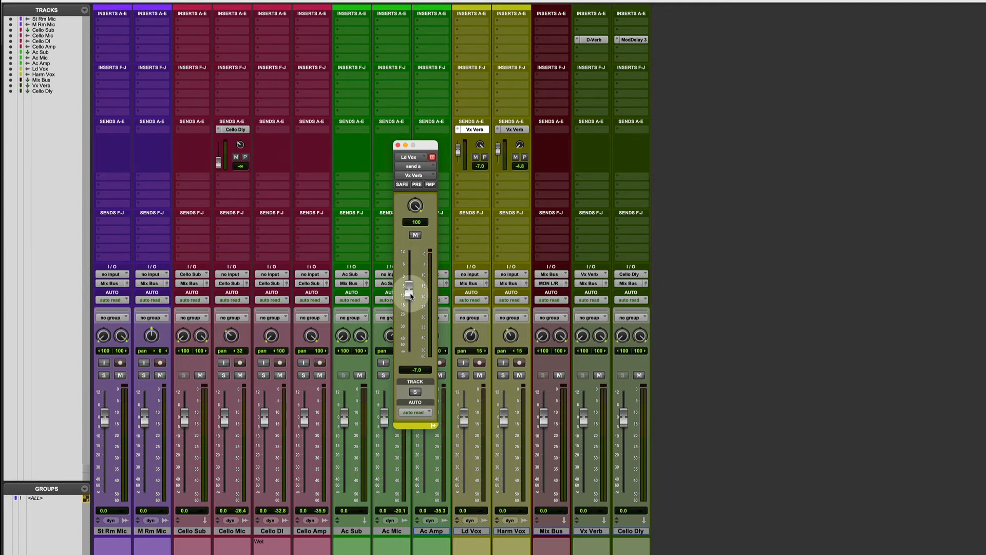
{"action": "left_click_drag", "start_coordinate": [476, 130], "coordinate": [518, 130], "text": "alt"}
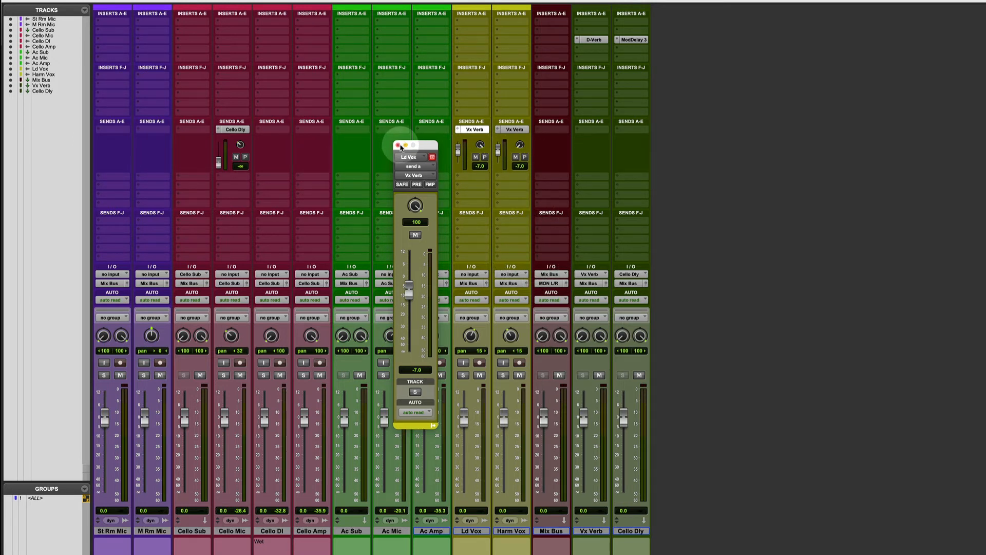
{"action": "left_click", "coordinate": [398, 145]}
Audition Ld Vox and Harm Vox soloed, lowering their Vx Verb sends to -11.0 dB and -11.1 dB, and stop playback
{"action": "left_click", "coordinate": [463, 375]}
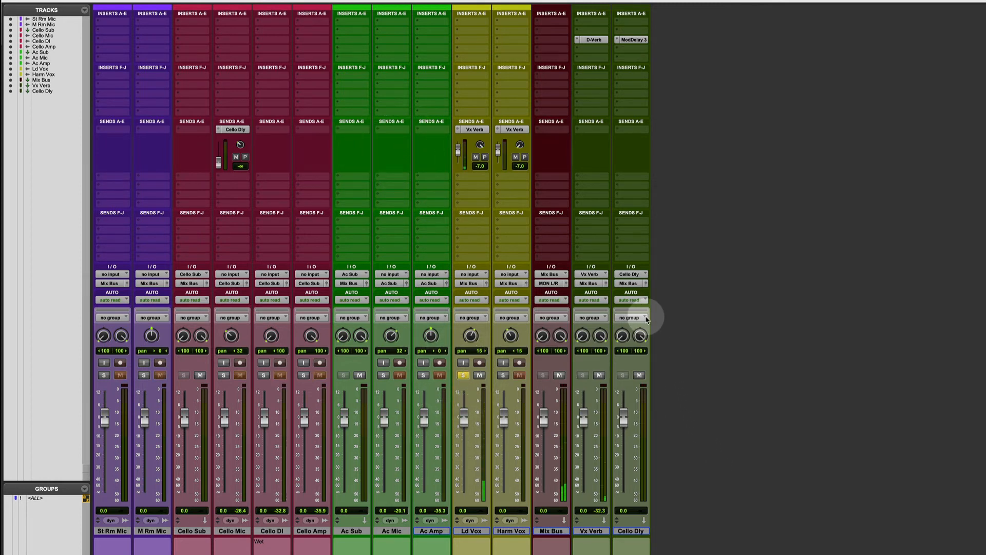
{"action": "left_click", "coordinate": [503, 375]}
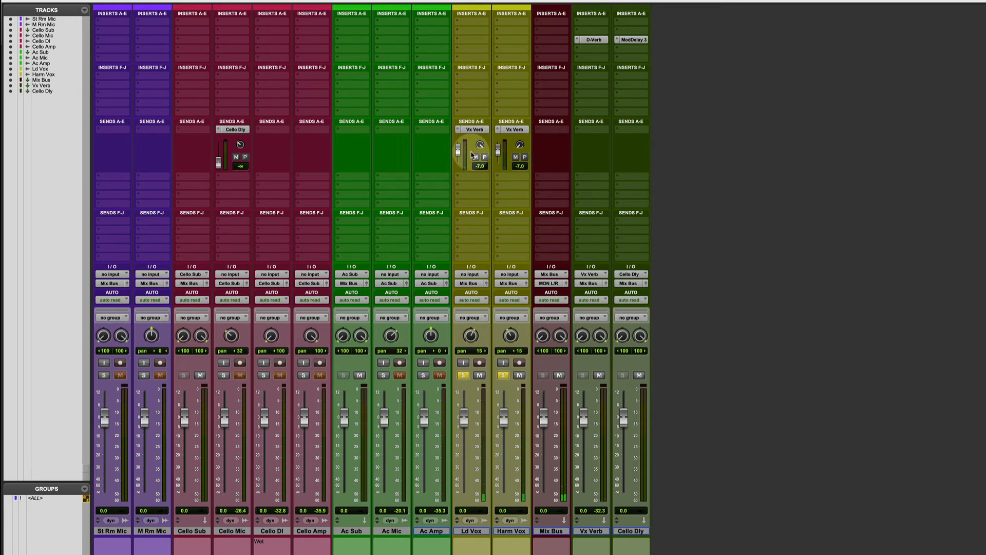
{"action": "left_click_drag", "start_coordinate": [464, 154], "coordinate": [460, 162]}
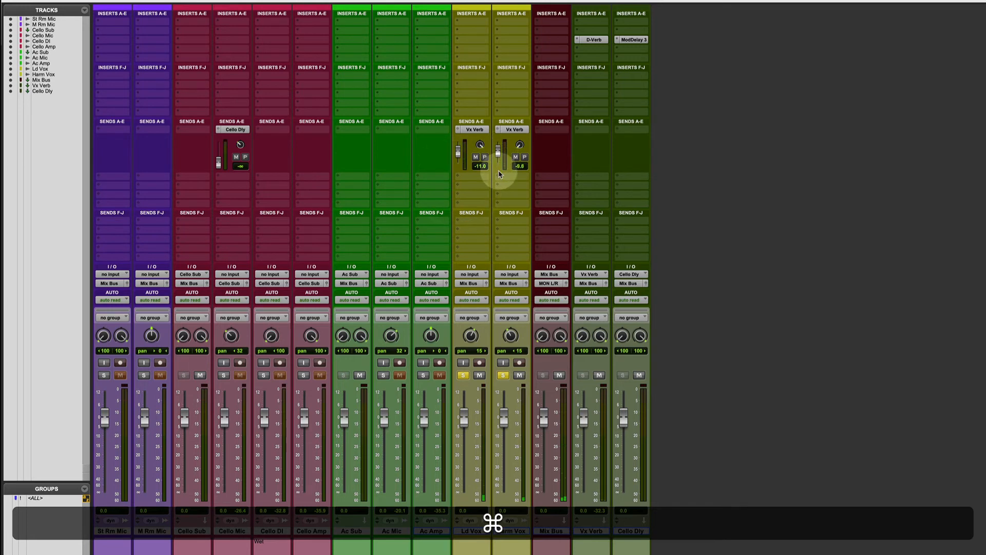
{"action": "left_click_drag", "start_coordinate": [499, 179], "coordinate": [500, 180]}
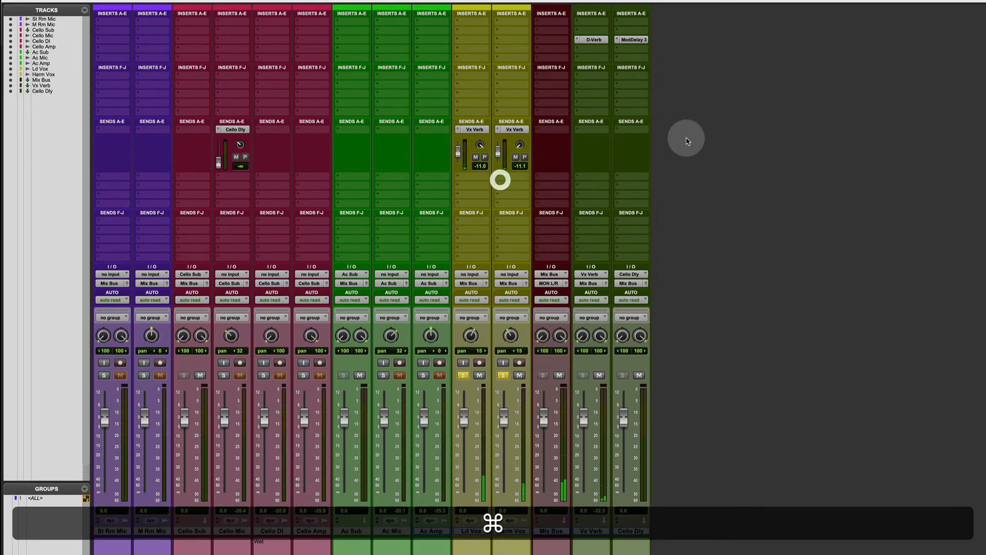
{"action": "key", "text": "space"}
Check the D-Verb settings on Vx Verb, and switch the solo from the two vocal tracks to Cello Mic
{"action": "left_click", "coordinate": [596, 40]}
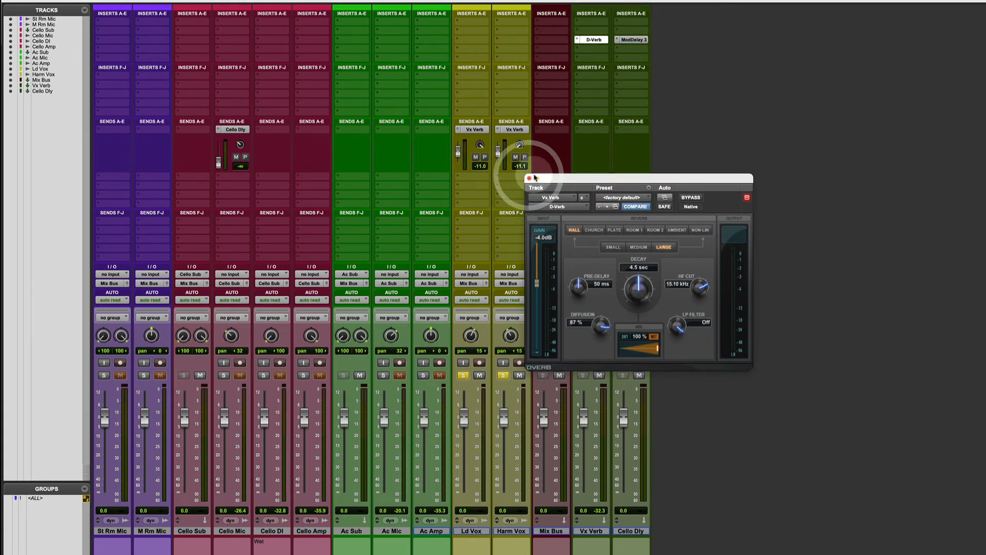
{"action": "left_click", "coordinate": [529, 179]}
{"action": "left_click", "coordinate": [503, 375], "text": "alt"}
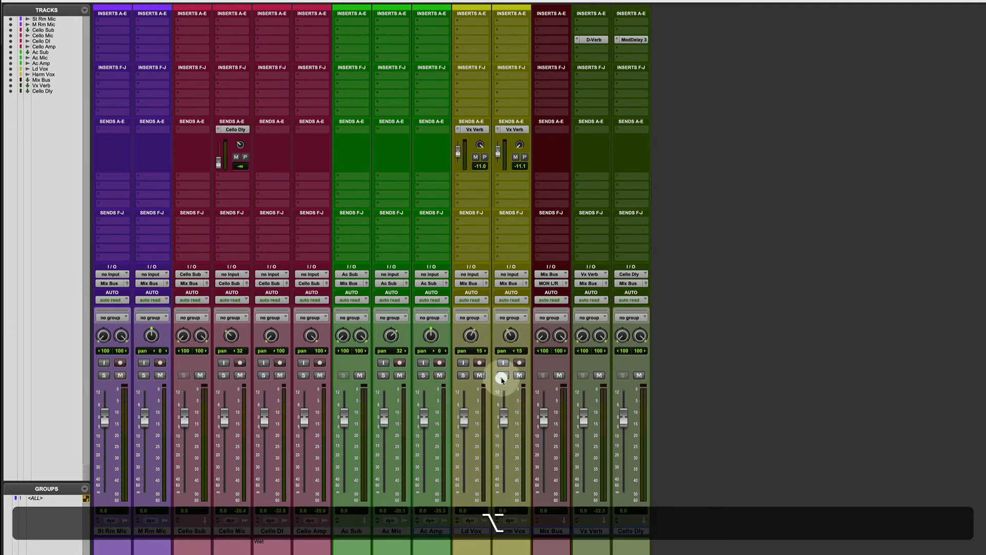
{"action": "left_click", "coordinate": [224, 376]}
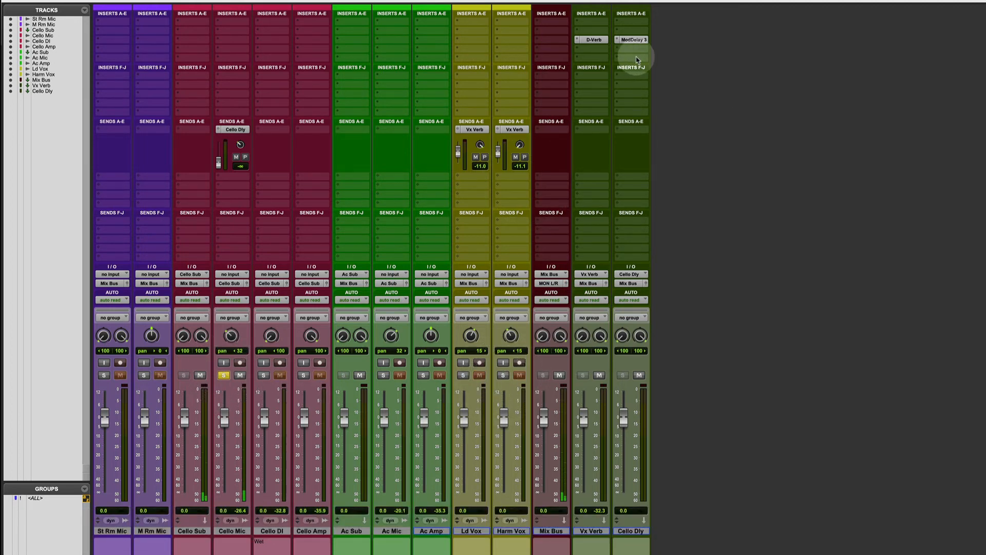
Start playback and select bars 74 to 79 on the Cello Mic track in the Edit window, returning to the Mix window
{"action": "key", "text": "super+equal"}
{"action": "key", "text": "space"}
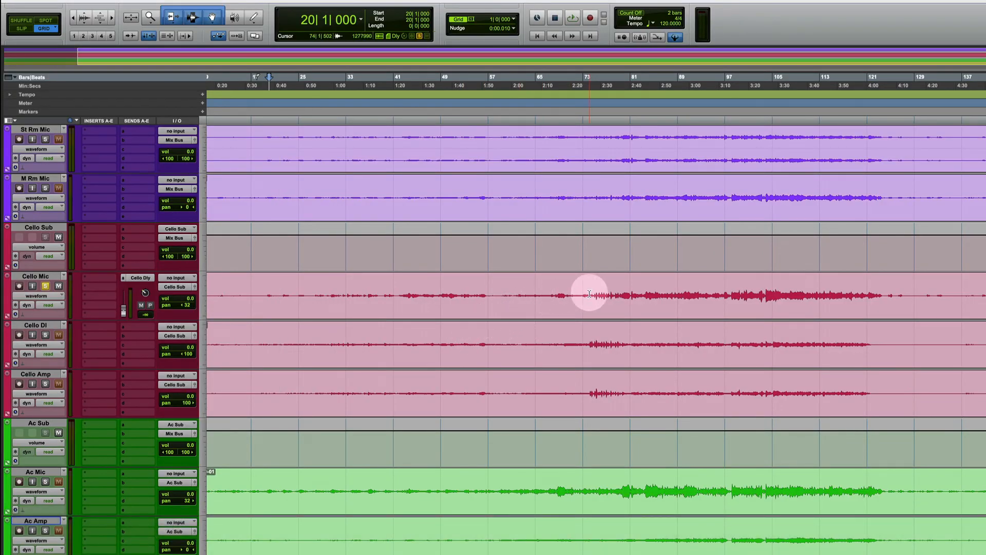
{"action": "left_click_drag", "start_coordinate": [590, 296], "coordinate": [612, 296]}
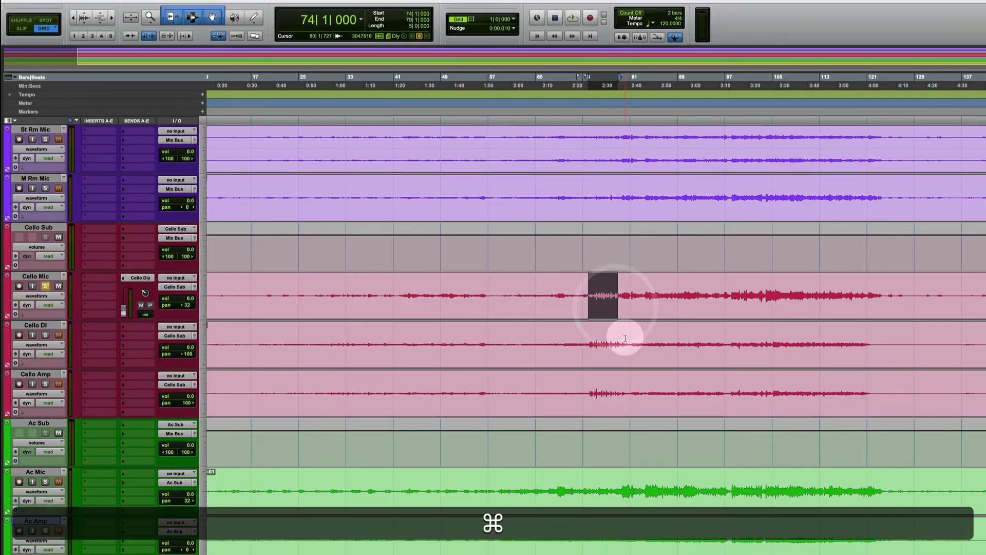
{"action": "key", "text": "super+equal"}
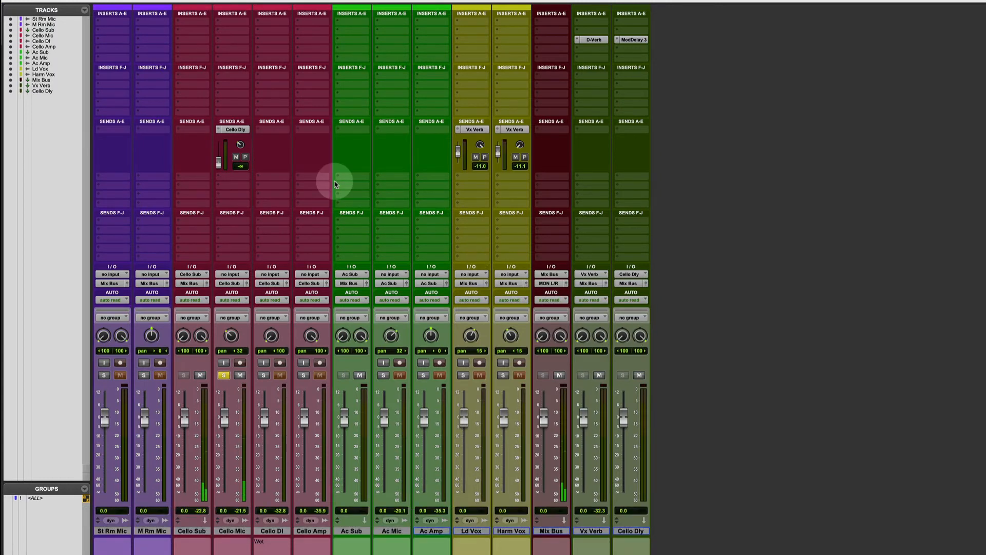
Raise Cello Mic's Cello Dly send to -15.0 dB in its send window
{"action": "left_click", "coordinate": [231, 129]}
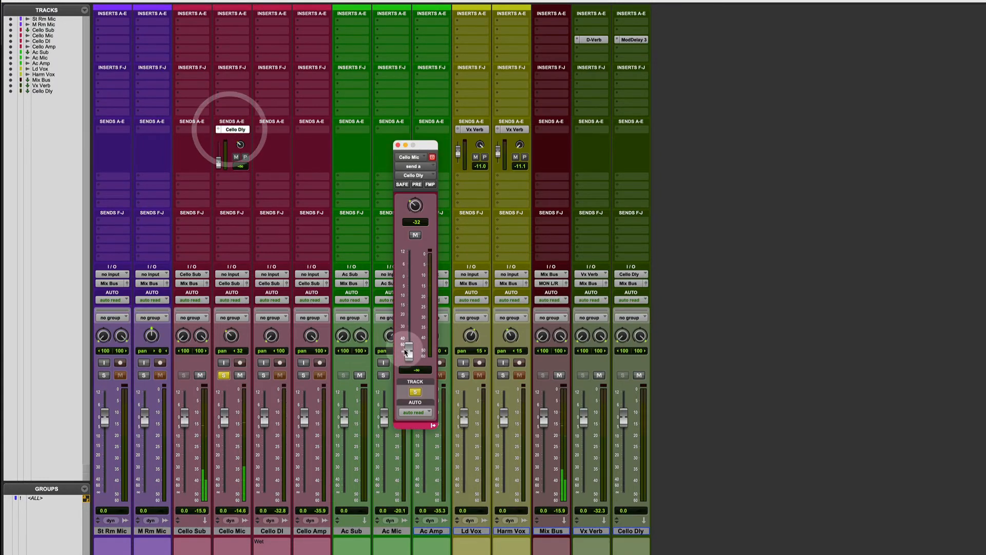
{"action": "left_click_drag", "start_coordinate": [410, 350], "coordinate": [409, 307]}
{"action": "left_click_drag", "start_coordinate": [408, 307], "coordinate": [407, 306]}
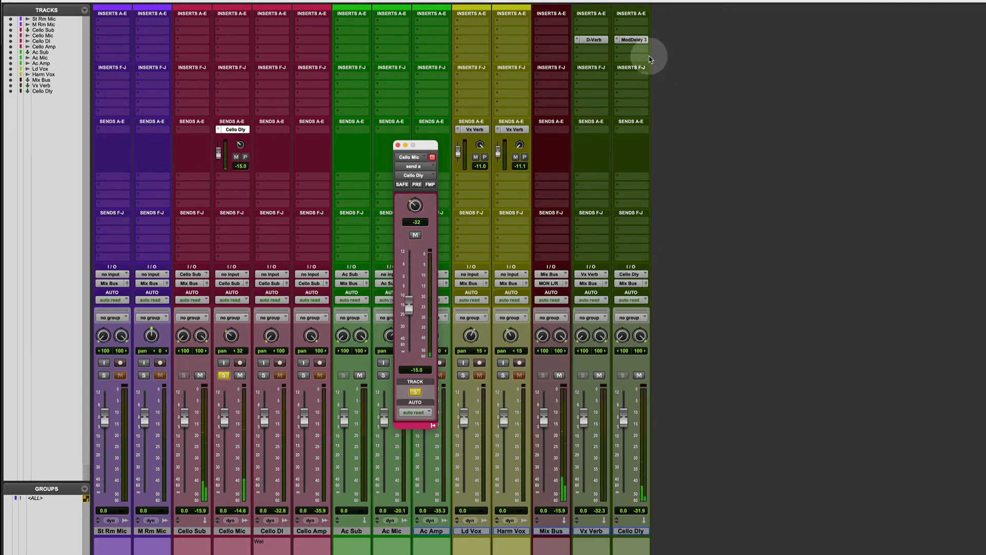
Unlink the channels of Cello Dly's Mod Delay III and set the left delay to 850 ms and the right to 800 ms
{"action": "left_click", "coordinate": [634, 40]}
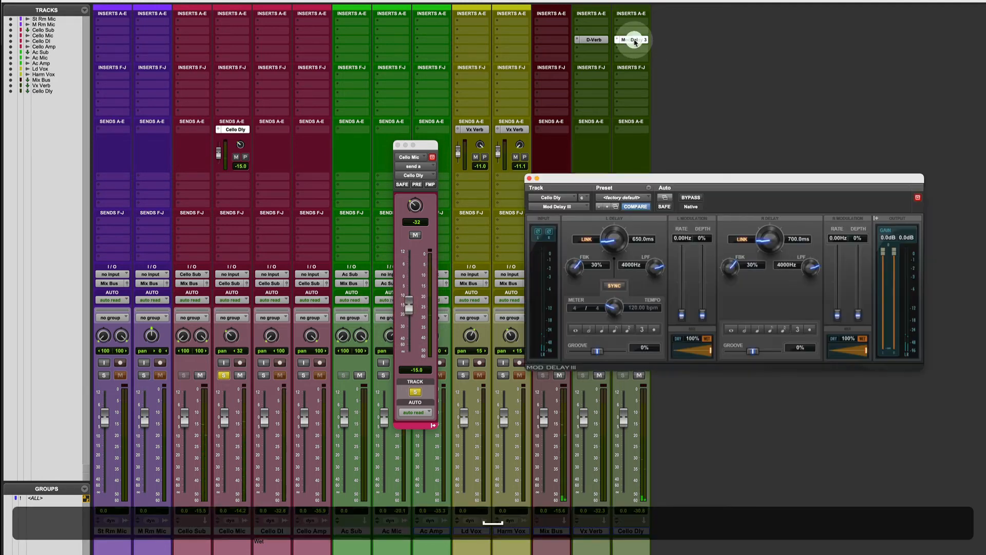
{"action": "left_click", "coordinate": [587, 239]}
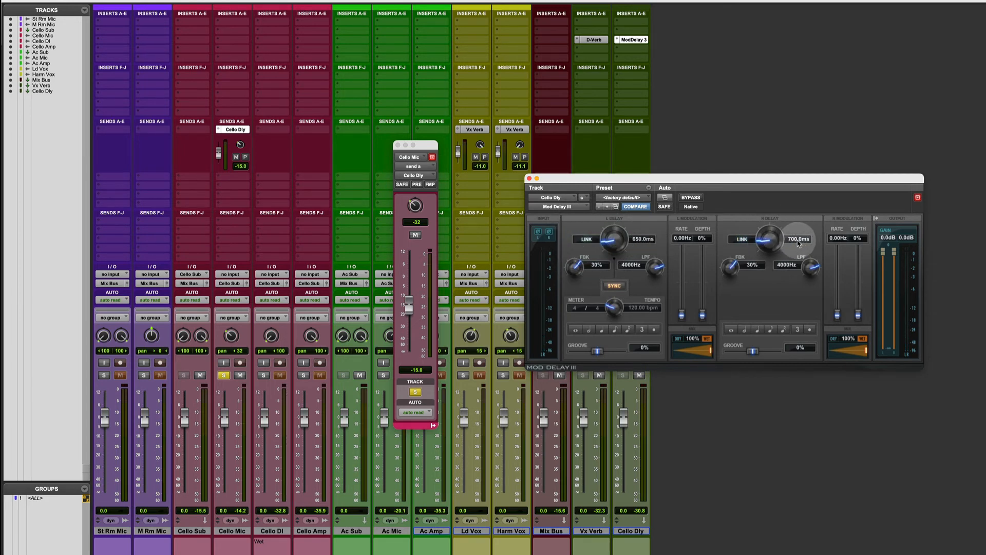
{"action": "left_click", "coordinate": [798, 239]}
{"action": "type", "text": "800"}
{"action": "key", "text": "Return"}
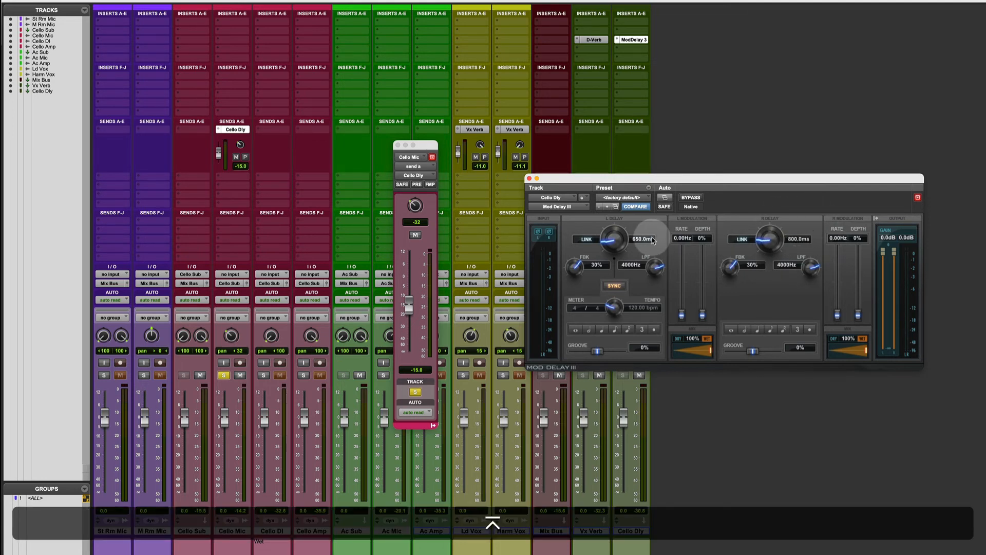
{"action": "left_click", "coordinate": [637, 238]}
{"action": "type", "text": "850"}
{"action": "key", "text": "Return"}
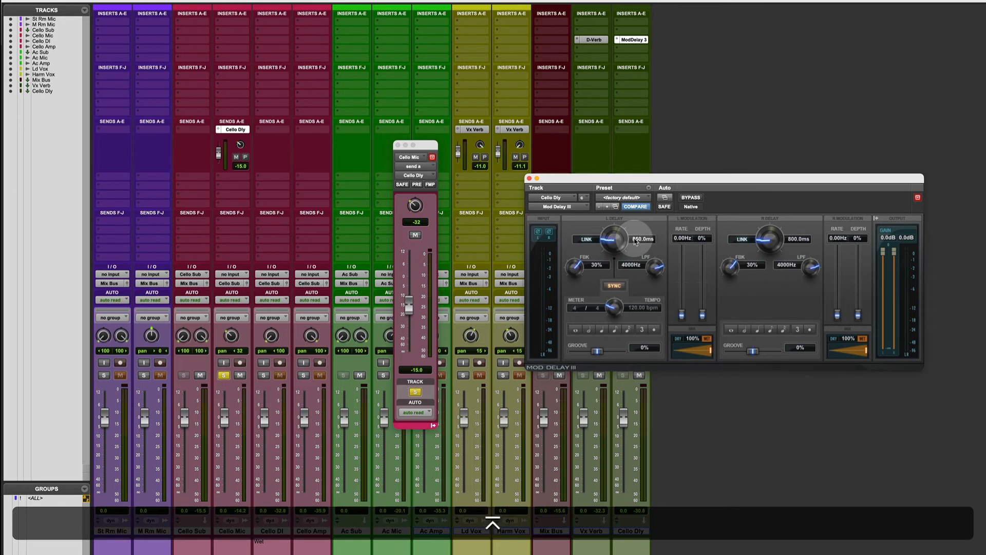
Adjust the Mod Delay III times during playback, setting the right delay to 810 ms and the left to 860 ms
{"action": "key", "text": "space"}
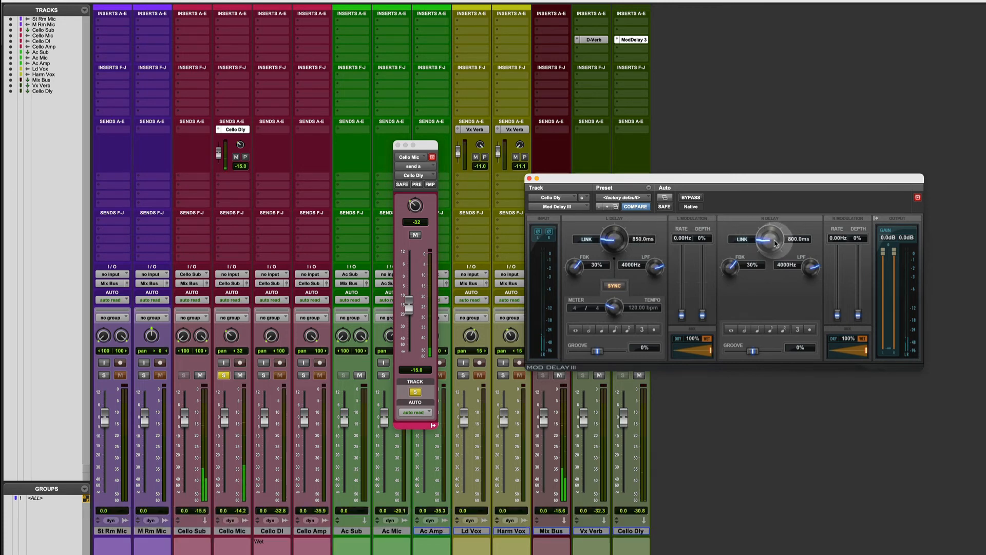
{"action": "left_click_drag", "start_coordinate": [770, 245], "coordinate": [768, 243]}
{"action": "left_click", "coordinate": [798, 240]}
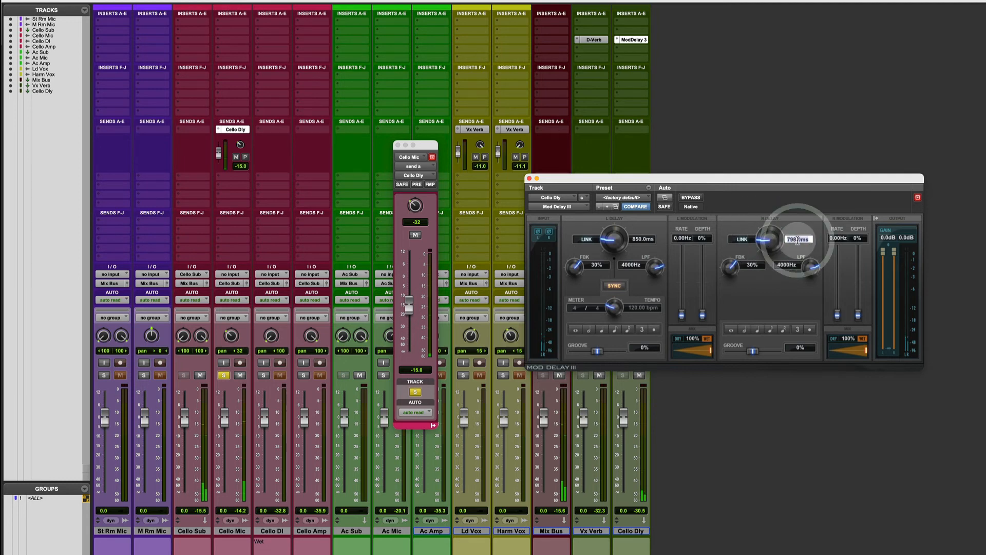
{"action": "type", "text": "810"}
{"action": "key", "text": "Return"}
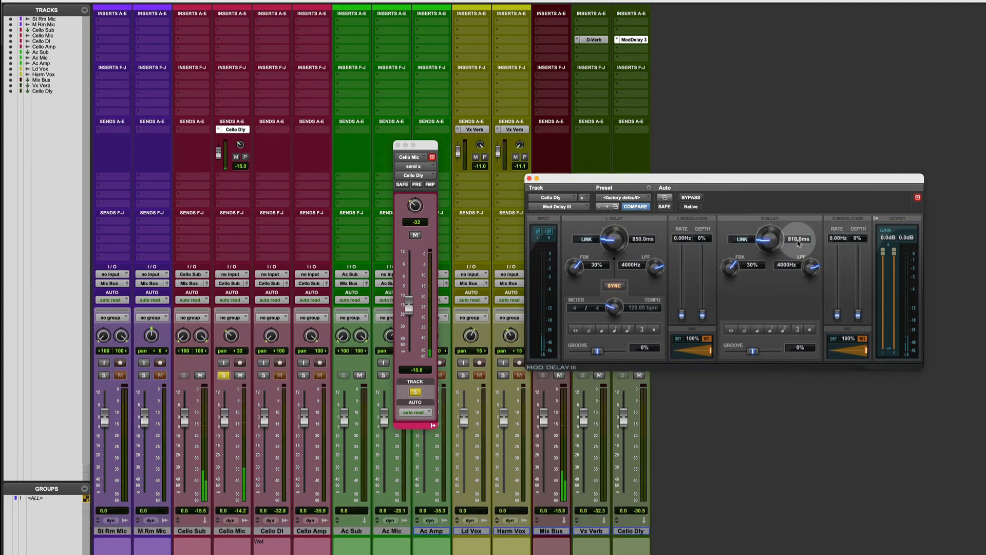
{"action": "left_click", "coordinate": [688, 241]}
{"action": "left_click", "coordinate": [639, 241]}
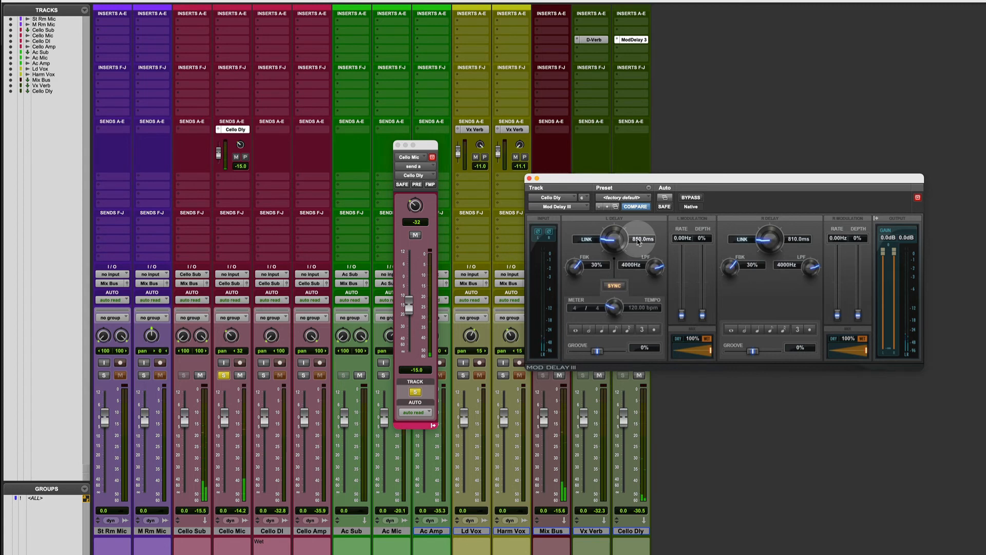
{"action": "left_click", "coordinate": [639, 240]}
{"action": "type", "text": "860"}
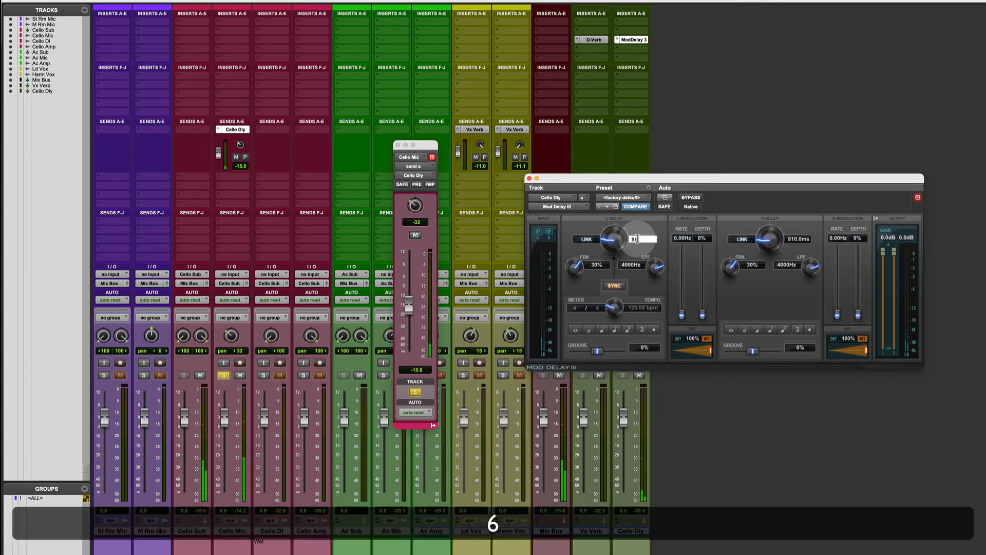
{"action": "key", "text": "Return"}
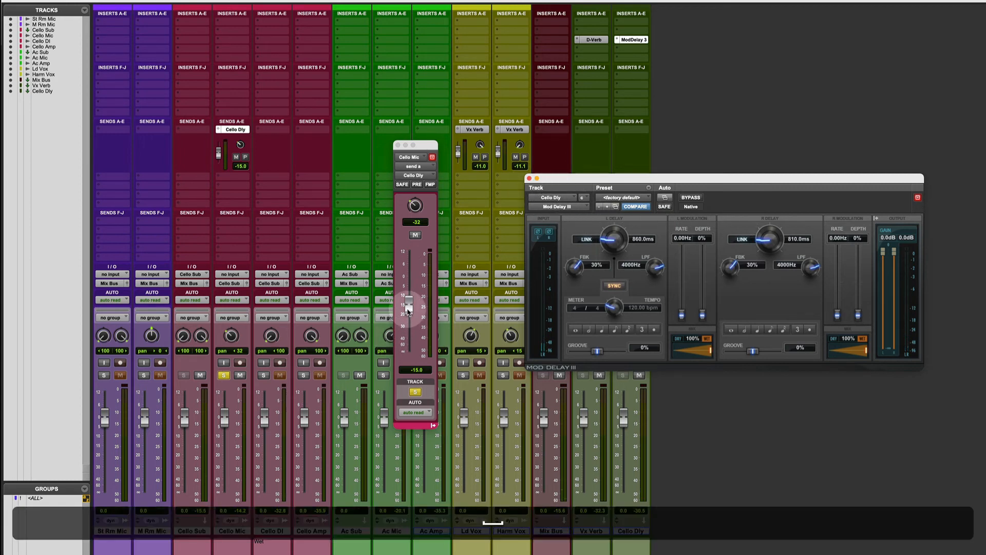
Audition the delay, raise Cello Mic's Cello Dly send to -14.0 dB, and close the plug-in and send windows
{"action": "key", "text": "space"}
{"action": "left_click_drag", "start_coordinate": [408, 311], "coordinate": [408, 309]}
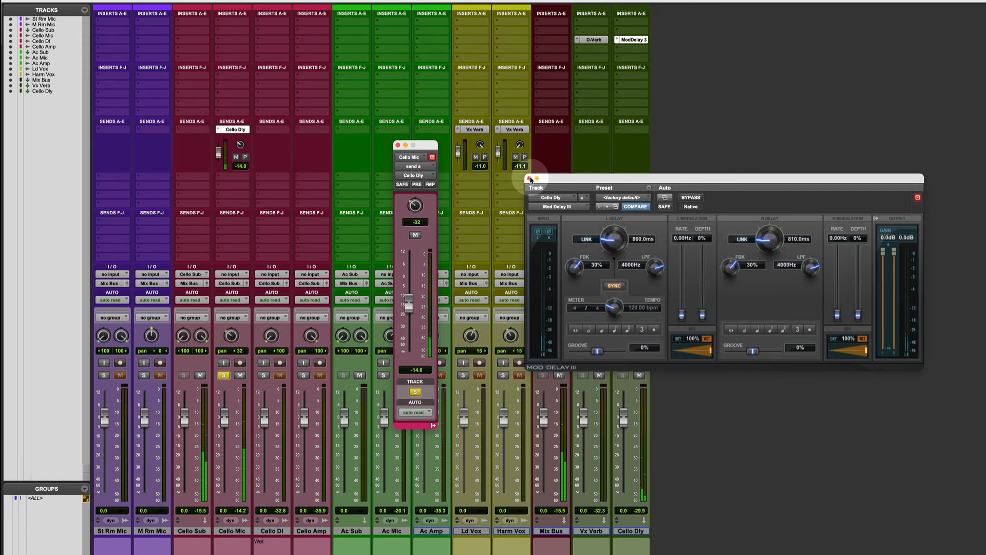
{"action": "left_click", "coordinate": [531, 179]}
{"action": "key", "text": "space"}
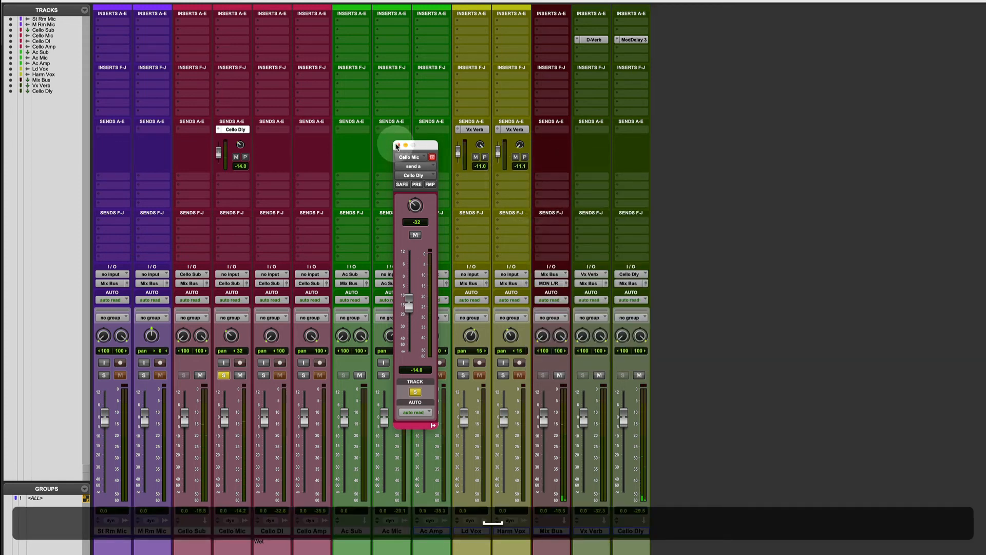
{"action": "left_click", "coordinate": [397, 145]}
Unsolo Cello Mic, mute the Vx Verb and Cello Dly tracks, and play the full mix
{"action": "left_click", "coordinate": [223, 375]}
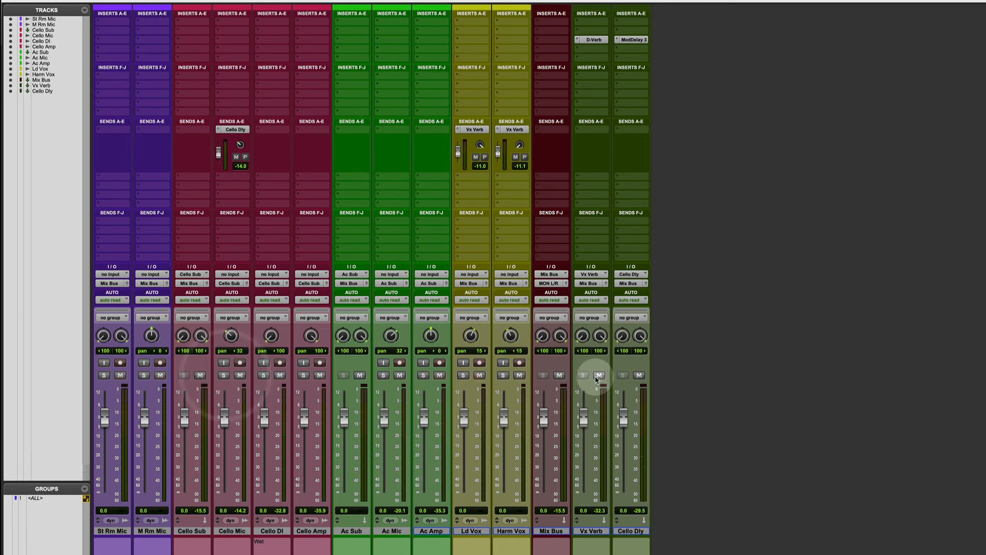
{"action": "left_click", "coordinate": [599, 375]}
{"action": "left_click", "coordinate": [639, 375]}
{"action": "key", "text": "space"}
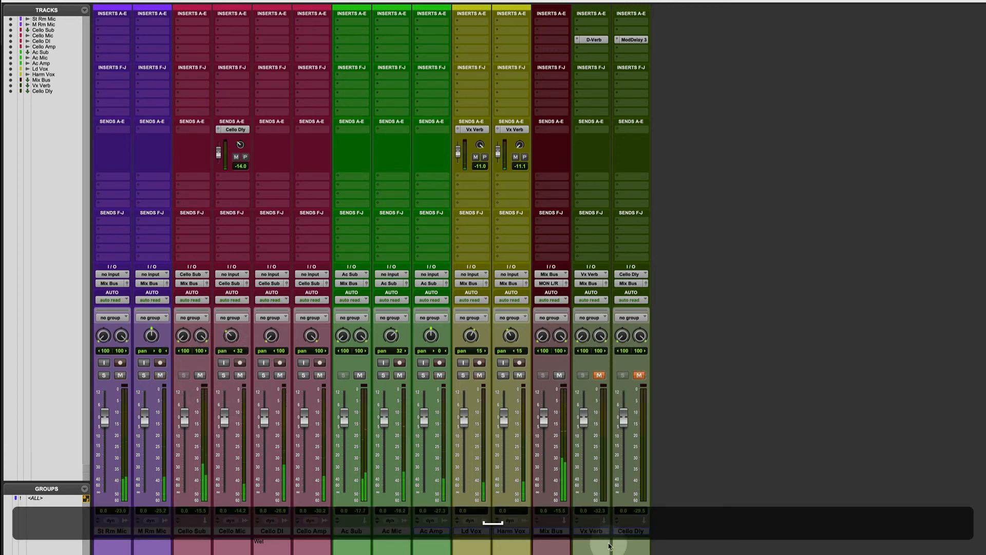
Select Vx Verb and Cello Dly and toggle their mutes together to compare the mix with and without effects, ending unmuted
{"action": "left_click", "coordinate": [596, 533]}
{"action": "left_click", "coordinate": [630, 531], "text": "shift"}
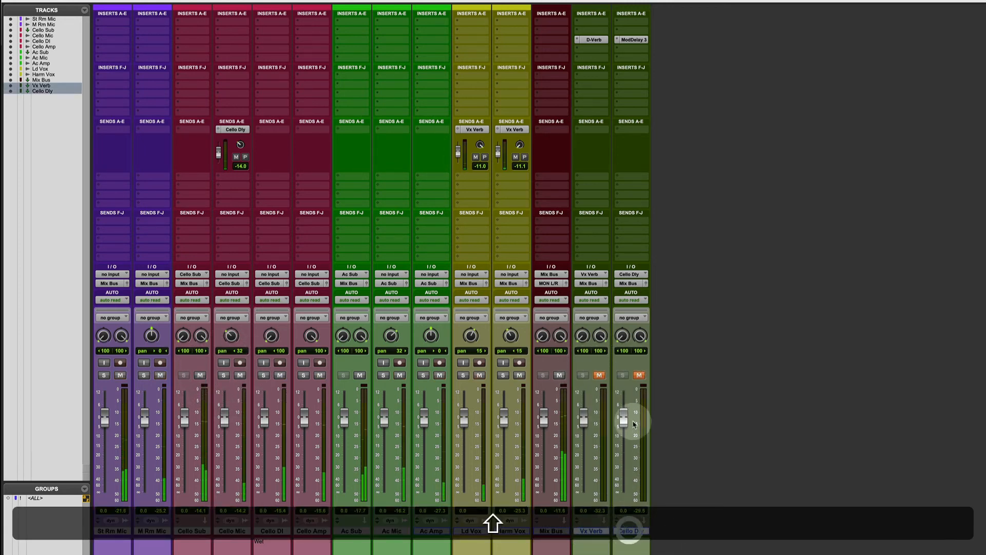
{"action": "left_click", "coordinate": [639, 375], "text": "alt+shift"}
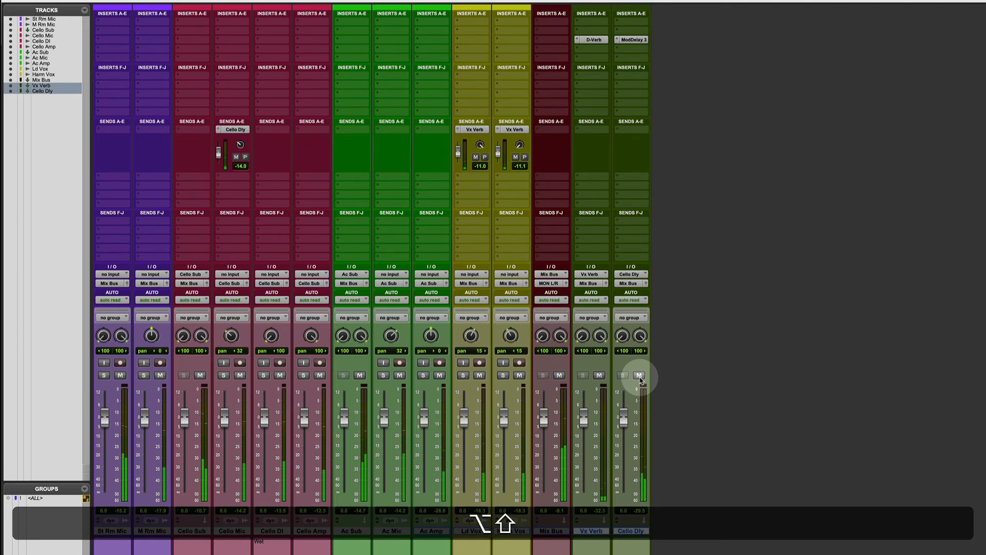
{"action": "left_click", "coordinate": [616, 378]}
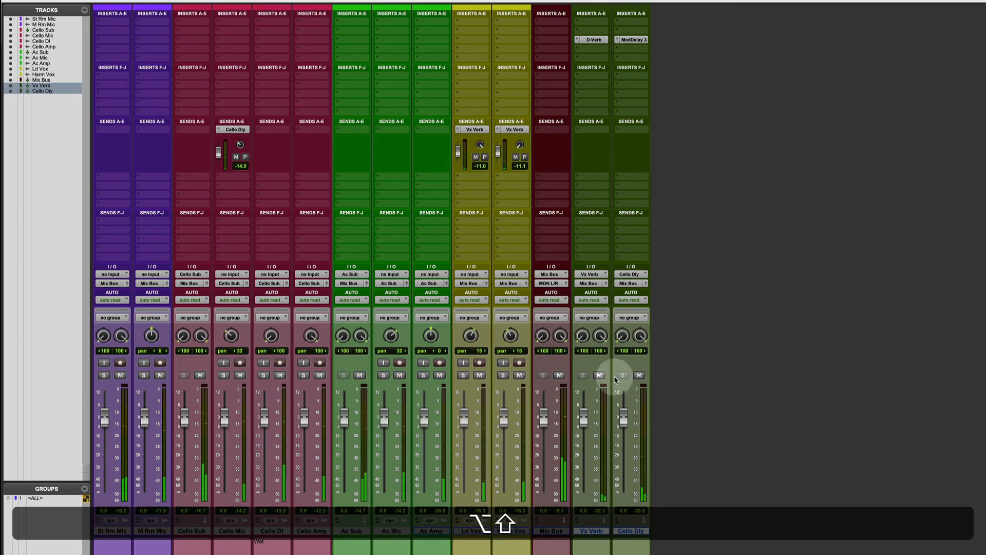
{"action": "left_click", "coordinate": [600, 376], "text": "alt+shift"}
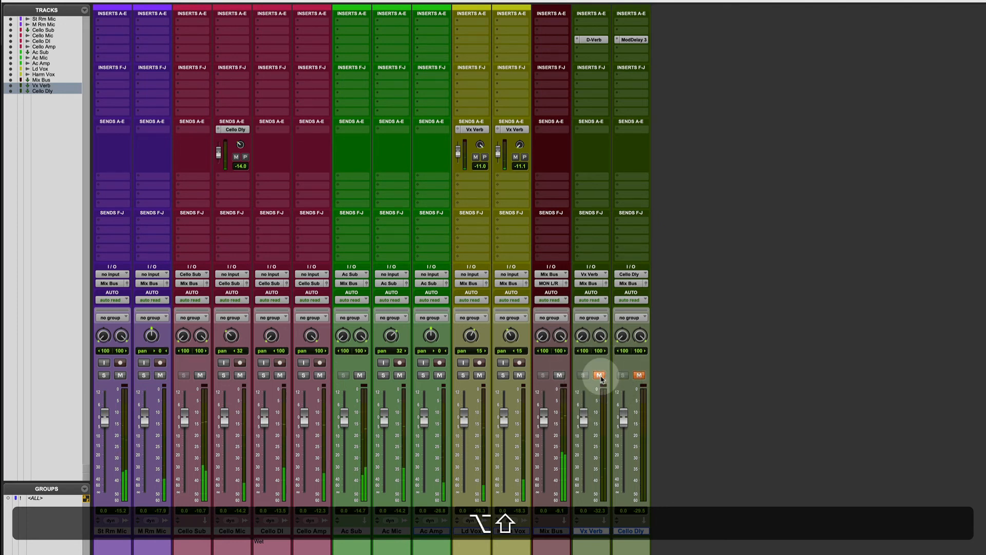
{"action": "left_click", "coordinate": [599, 375], "text": "alt+shift"}
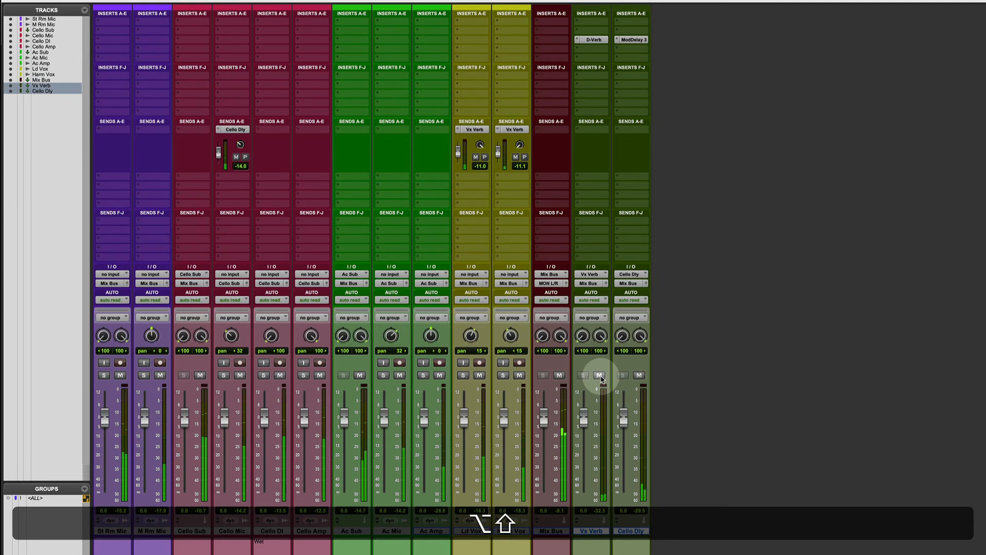
{"action": "left_click", "coordinate": [599, 375], "text": "alt+shift"}
{"action": "left_click", "coordinate": [599, 375], "text": "alt+shift"}
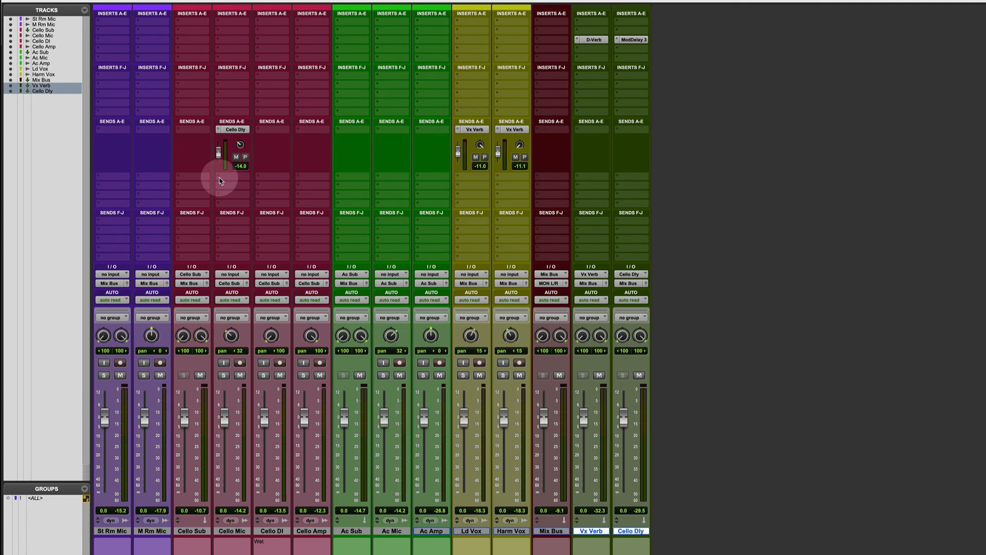
{"action": "left_click", "coordinate": [220, 179], "text": "super"}
{"action": "left_click", "coordinate": [220, 178]}
{"action": "mouse_move", "coordinate": [242, 176]}
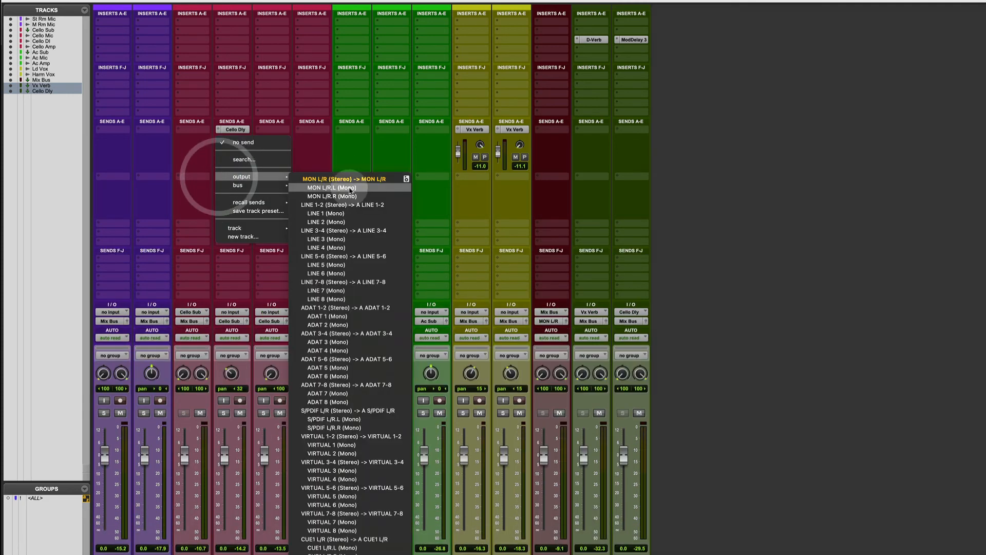
{"action": "left_click", "coordinate": [350, 188]}
{"action": "left_click", "coordinate": [217, 177]}
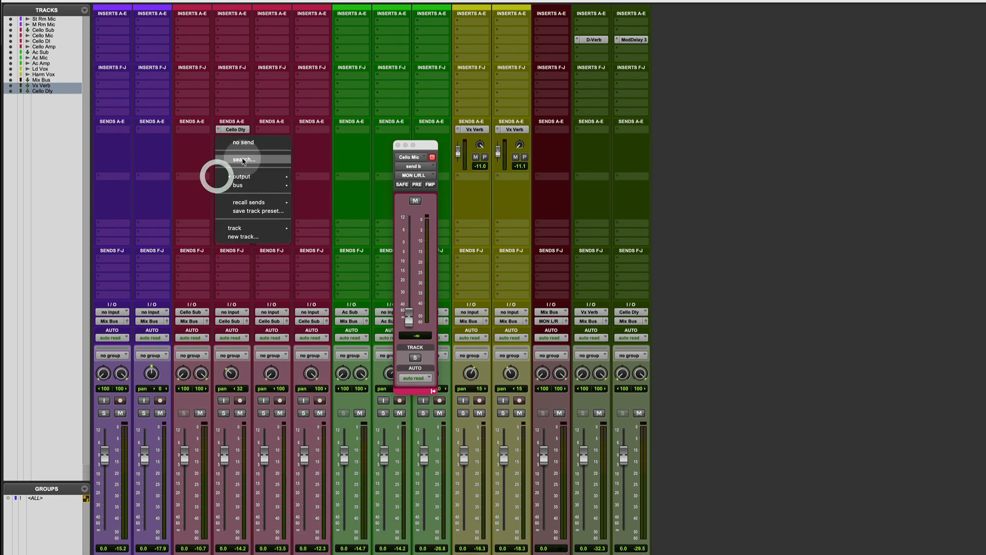
{"action": "left_click", "coordinate": [244, 143]}
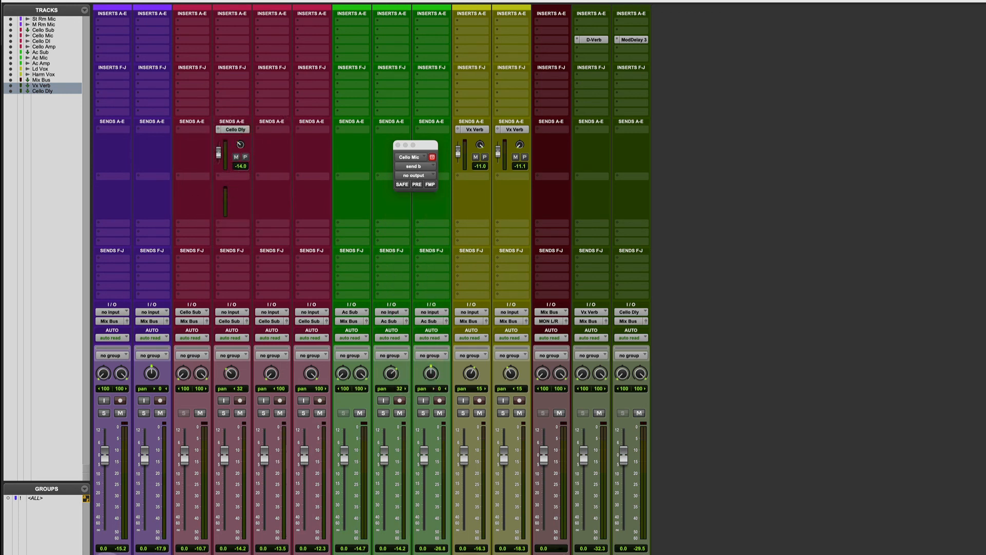
Select the tracks from St Rm Mic through Harm Vox, assign send b on all of them to LINE 1-2, and move the send window aside
{"action": "left_click", "coordinate": [109, 554]}
{"action": "left_click", "coordinate": [503, 554], "text": "shift"}
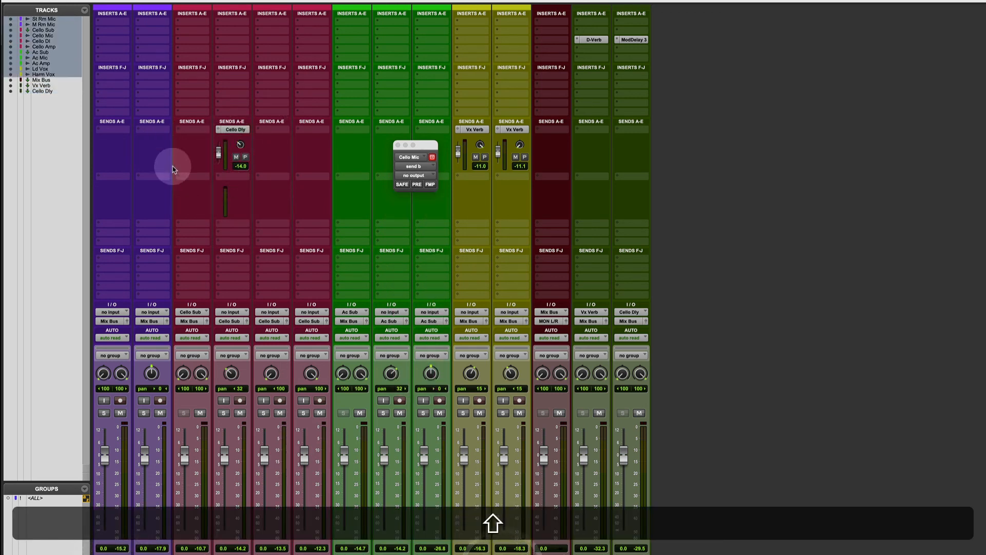
{"action": "left_click", "coordinate": [107, 176], "text": "alt+shift"}
{"action": "mouse_move", "coordinate": [140, 186]}
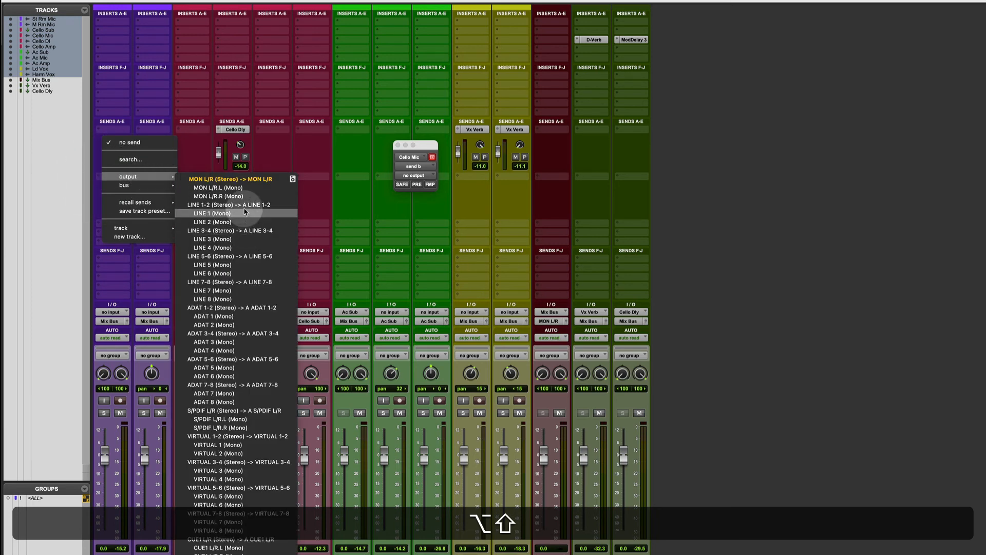
{"action": "left_click", "coordinate": [245, 205], "text": "alt+shift"}
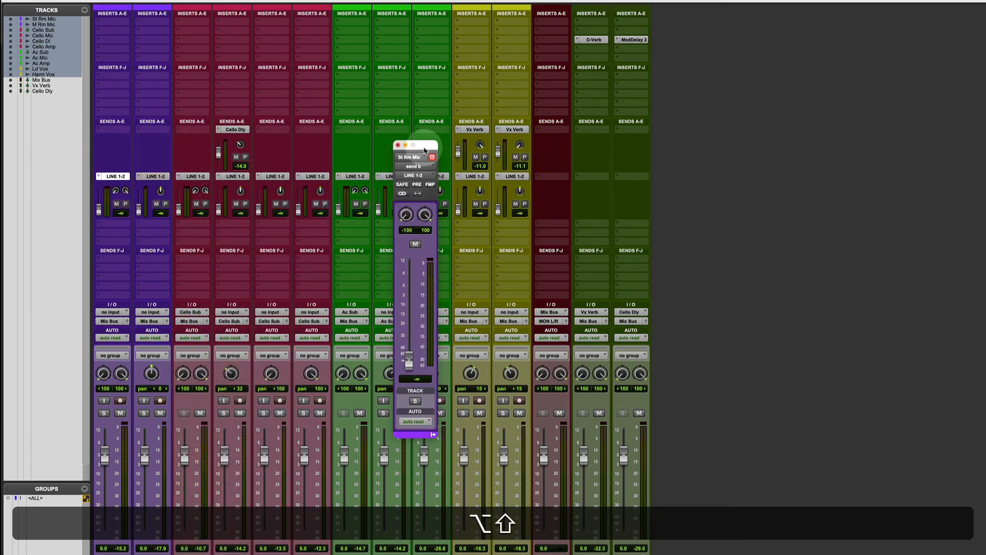
{"action": "left_click_drag", "start_coordinate": [424, 151], "coordinate": [883, 237]}
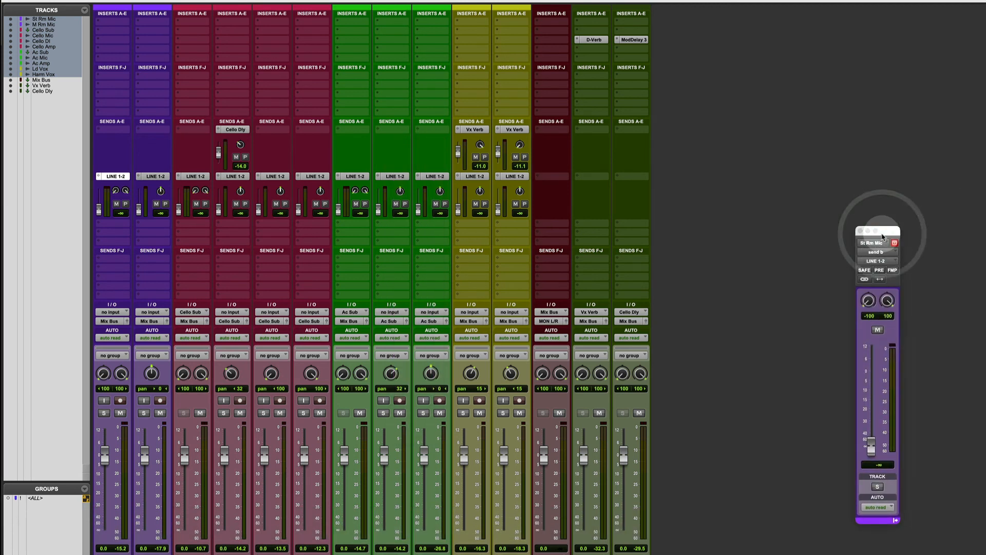
Set all the LINE 1-2 sends to pre-fader at 0.0 dB, and lower Cello Mic's track fader to -8.4 dB
{"action": "left_click", "coordinate": [125, 204]}
{"action": "left_click", "coordinate": [126, 204], "text": "alt"}
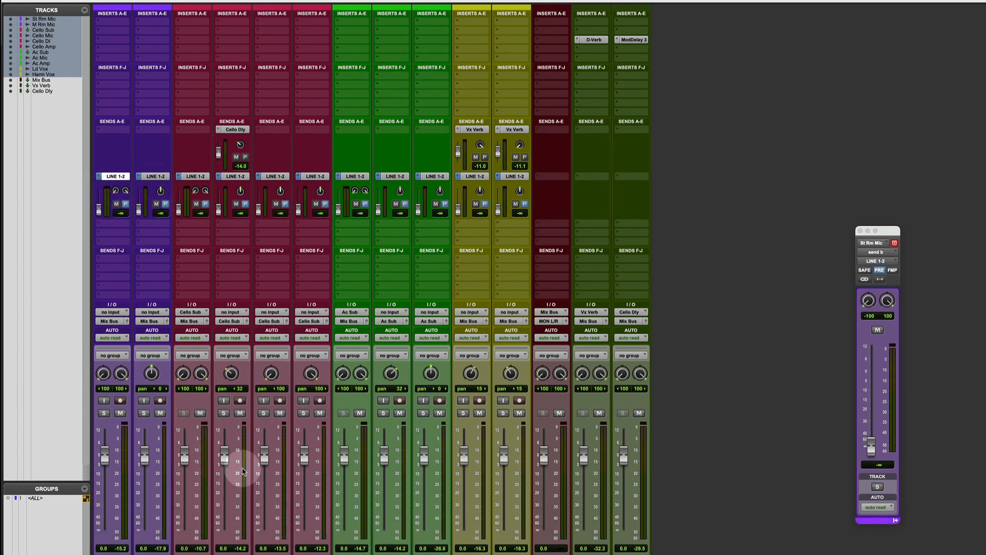
{"action": "left_click_drag", "start_coordinate": [225, 459], "coordinate": [225, 471]}
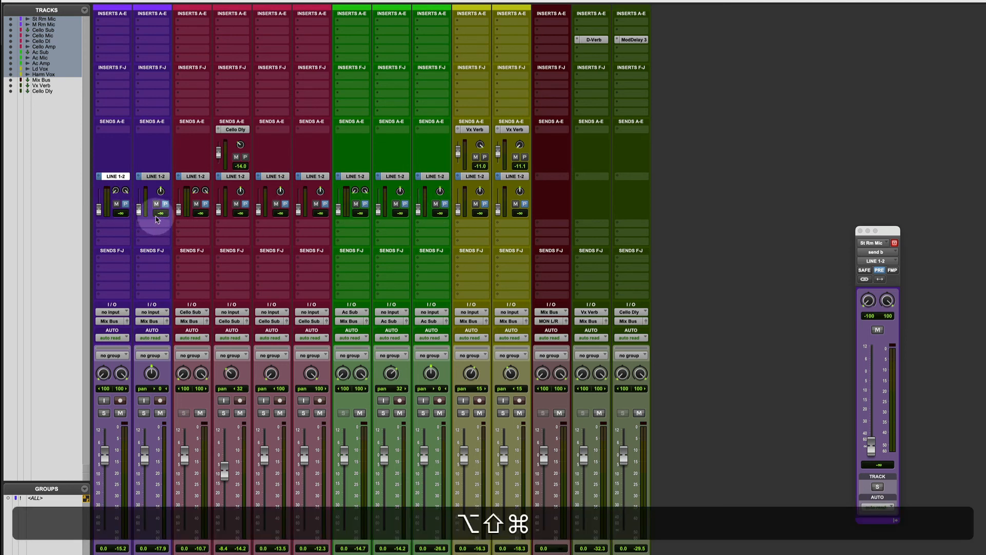
{"action": "left_click", "coordinate": [139, 211], "text": "alt+shift+super"}
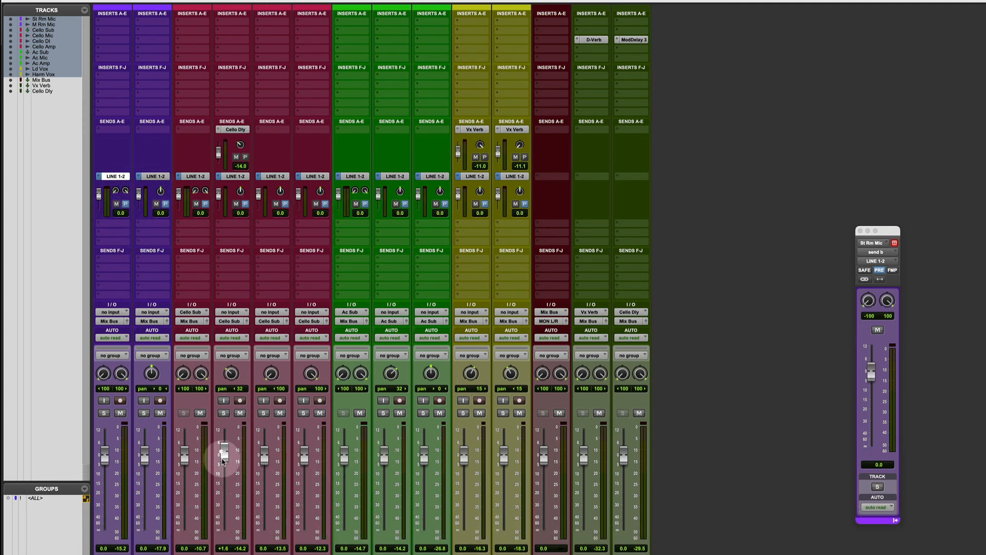
Lower Cello Mic's track fader to -10.2 dB and remove the LINE 1-2 sends from Cello Sub and Ac Sub
{"action": "left_click_drag", "start_coordinate": [221, 481], "coordinate": [221, 486]}
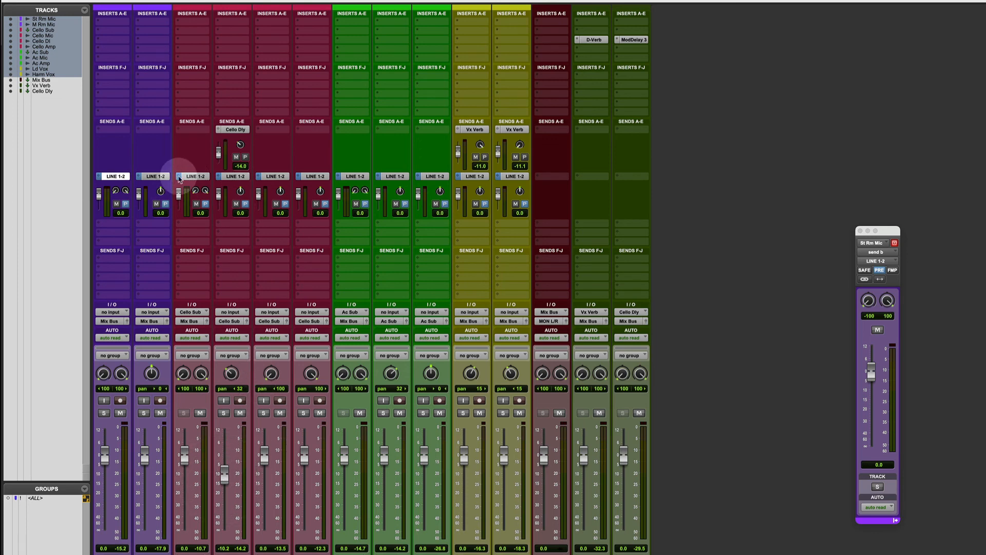
{"action": "left_click", "coordinate": [178, 176]}
{"action": "left_click", "coordinate": [196, 143]}
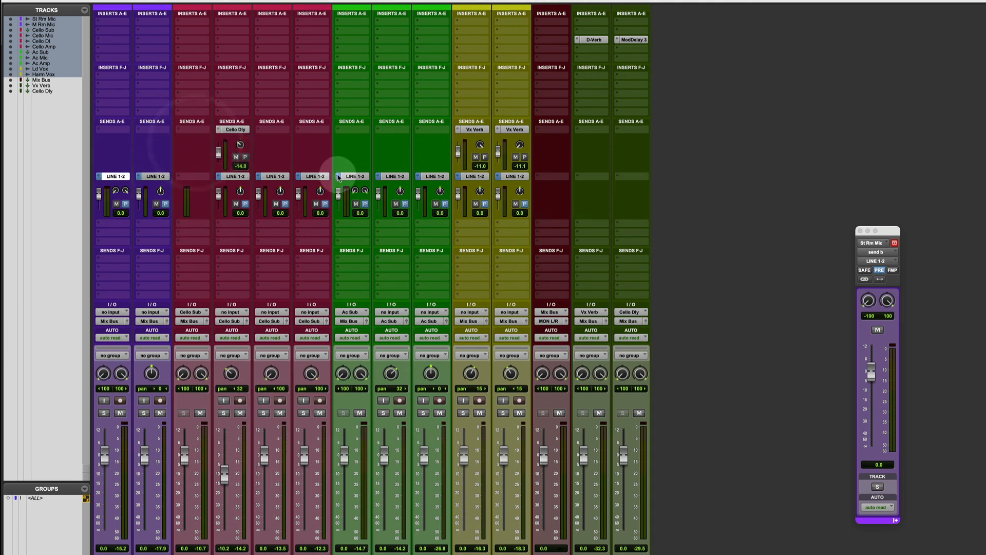
{"action": "left_click", "coordinate": [336, 177]}
{"action": "left_click", "coordinate": [357, 143]}
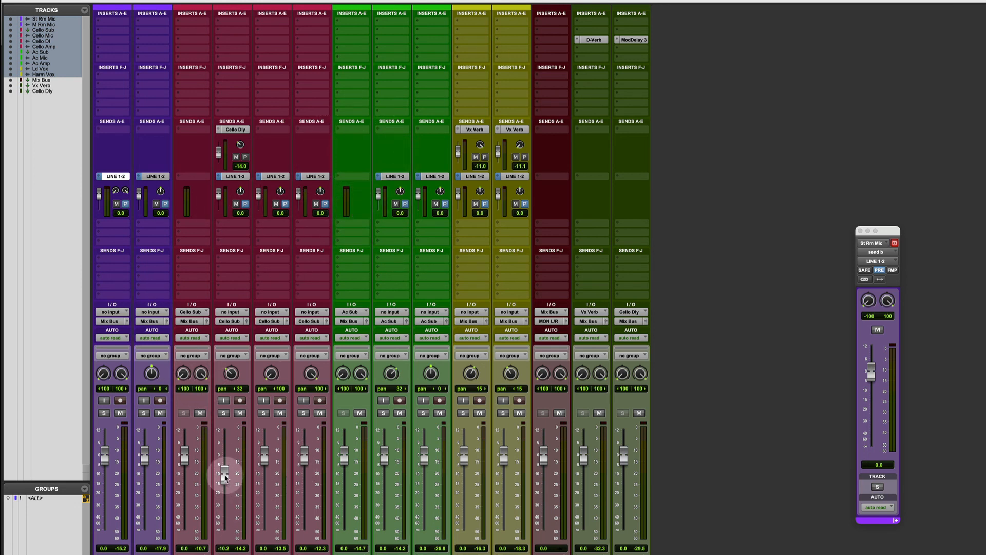
Lower Cello Mic's track fader further, reset it to 0.0 dB, and bring its LINE 1-2 send down to -26.4 dB
{"action": "left_click_drag", "start_coordinate": [225, 478], "coordinate": [224, 481]}
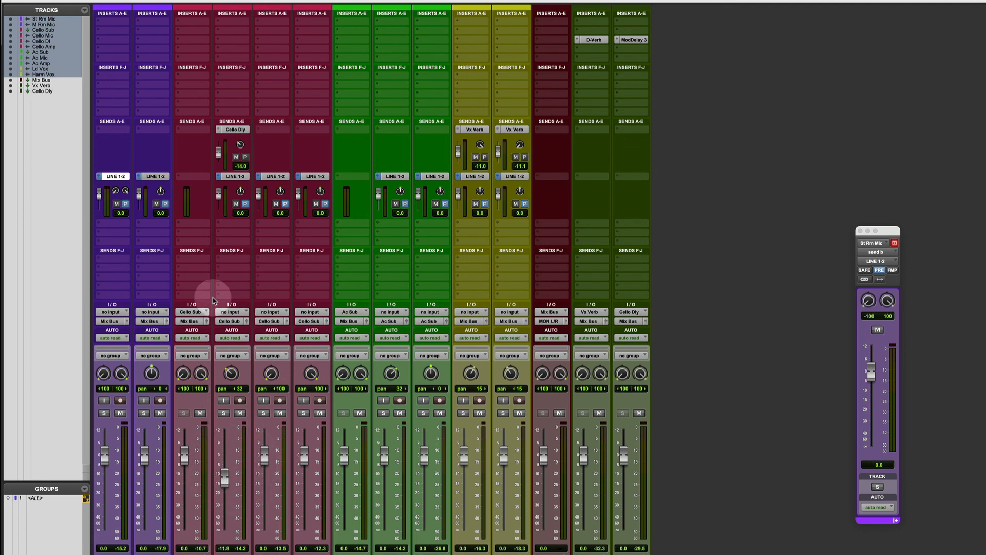
{"action": "left_click", "coordinate": [224, 477], "text": "alt"}
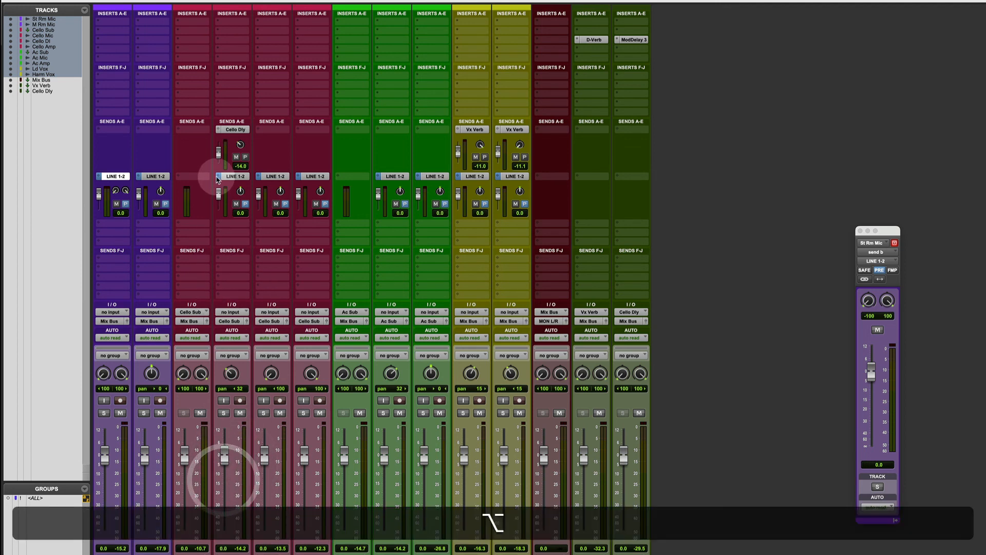
{"action": "mouse_move", "coordinate": [219, 200]}
{"action": "left_mouse_down"}
{"action": "mouse_move", "coordinate": [214, 233]}
{"action": "mouse_move", "coordinate": [215, 203]}
{"action": "left_mouse_up"}
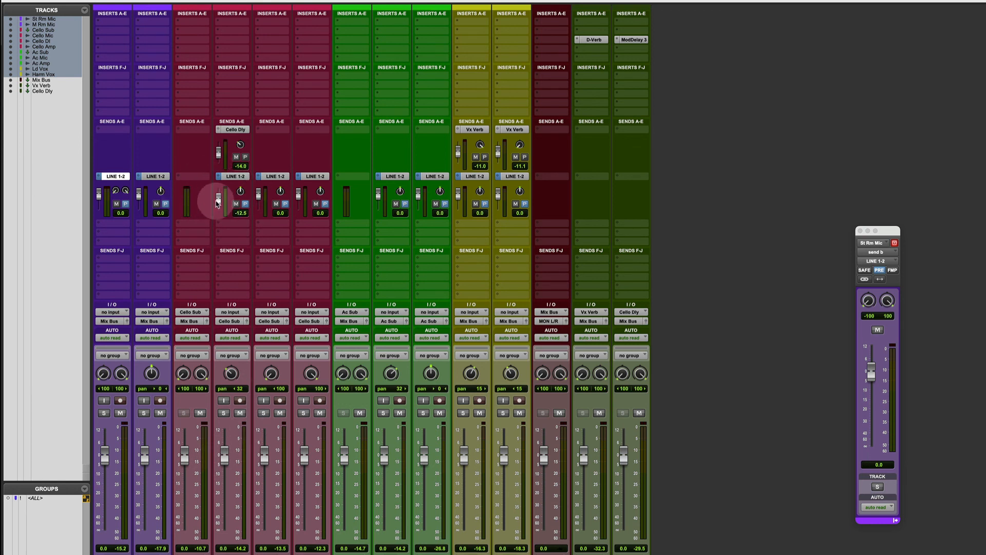
{"action": "left_click_drag", "start_coordinate": [217, 206], "coordinate": [217, 207]}
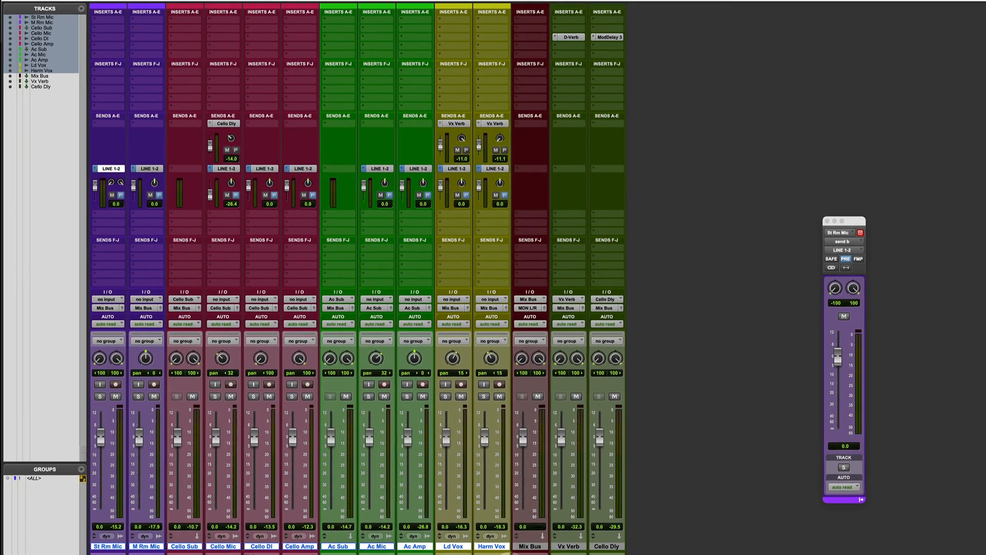
Add two stereo Master Fader tracks directly after Mix Bus, creating them one at a time
{"action": "left_click", "coordinate": [525, 540]}
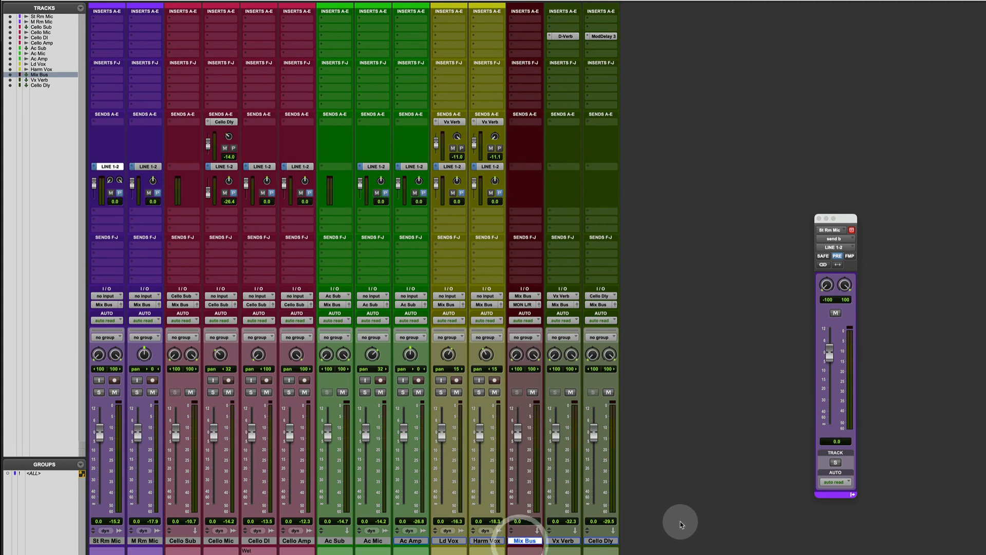
{"action": "key", "text": "shift+super+n"}
{"action": "key", "text": "shift+super+Right"}
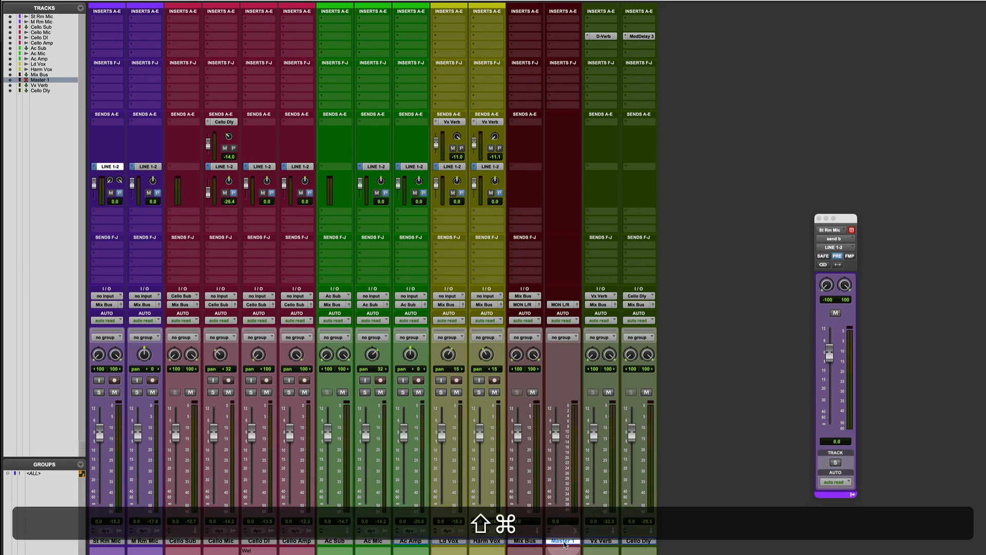
{"action": "key", "text": "shift+super+n"}
{"action": "key", "text": "super+Down"}
{"action": "key", "text": "super+Right"}
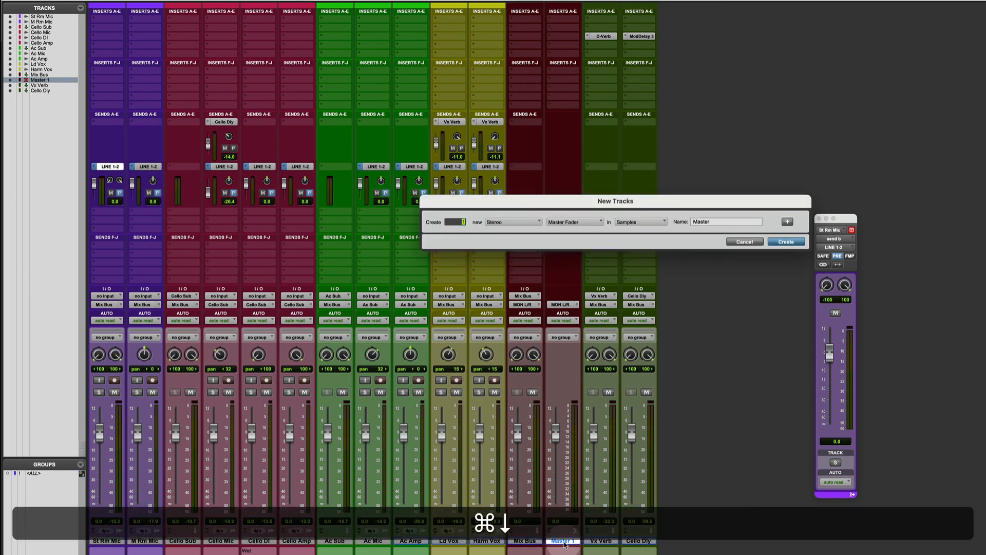
{"action": "key", "text": "Return"}
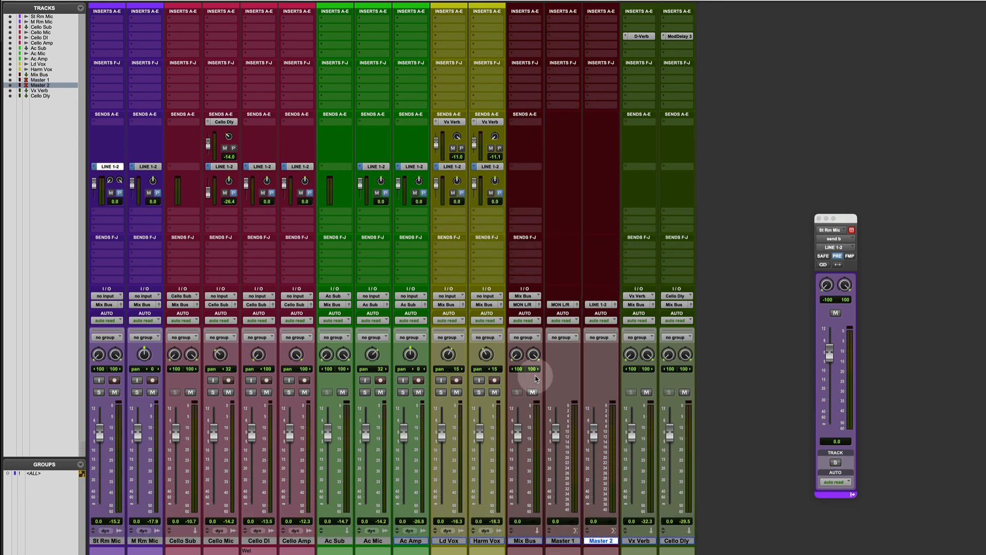
Select Master 1, insert the stereo bx_limiter on the LINE 1-2 master fader, and close the plug-in window
{"action": "left_click", "coordinate": [561, 541]}
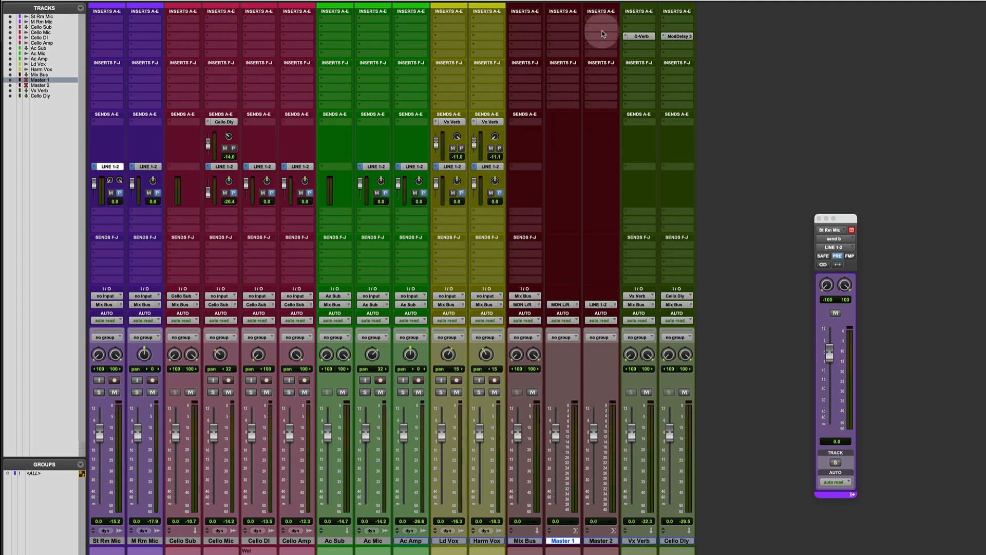
{"action": "left_click", "coordinate": [592, 45]}
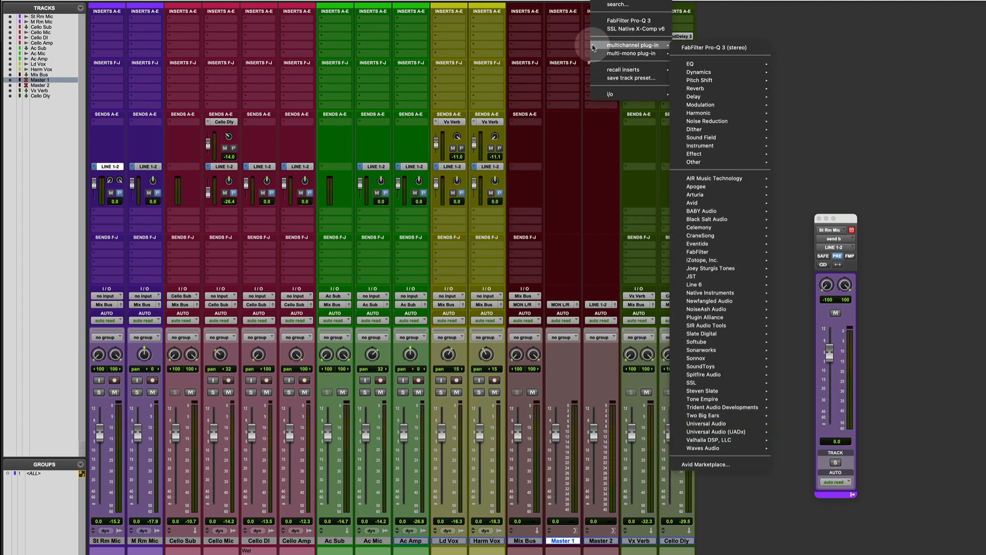
{"action": "type", "text": "limit"}
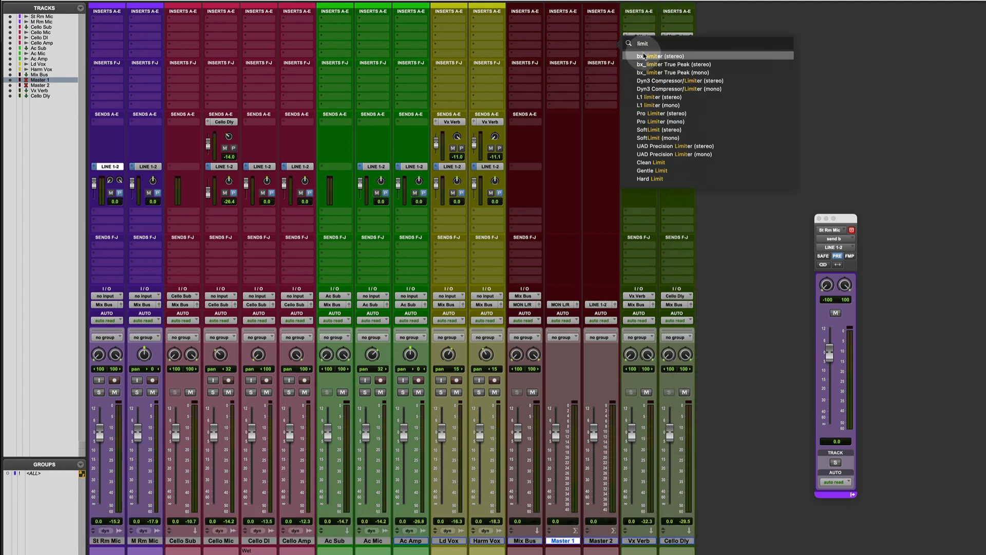
{"action": "left_click", "coordinate": [643, 56]}
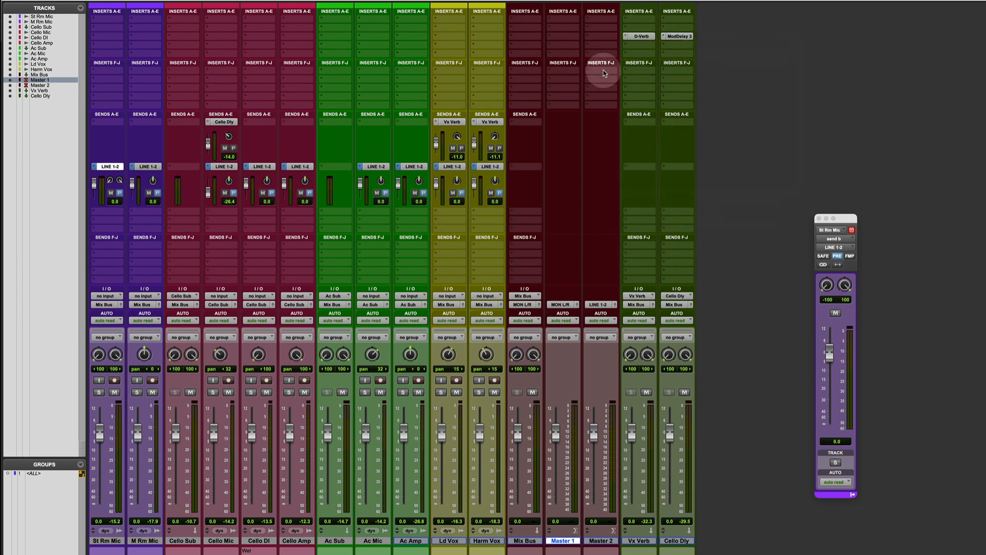
{"action": "left_click_drag", "start_coordinate": [644, 306], "coordinate": [585, 310]}
{"action": "left_click", "coordinate": [504, 169]}
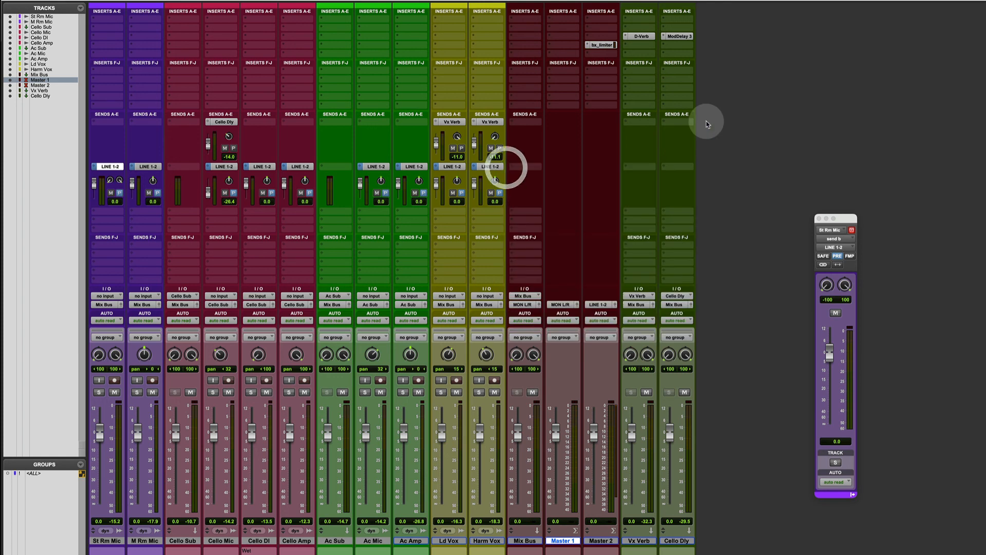